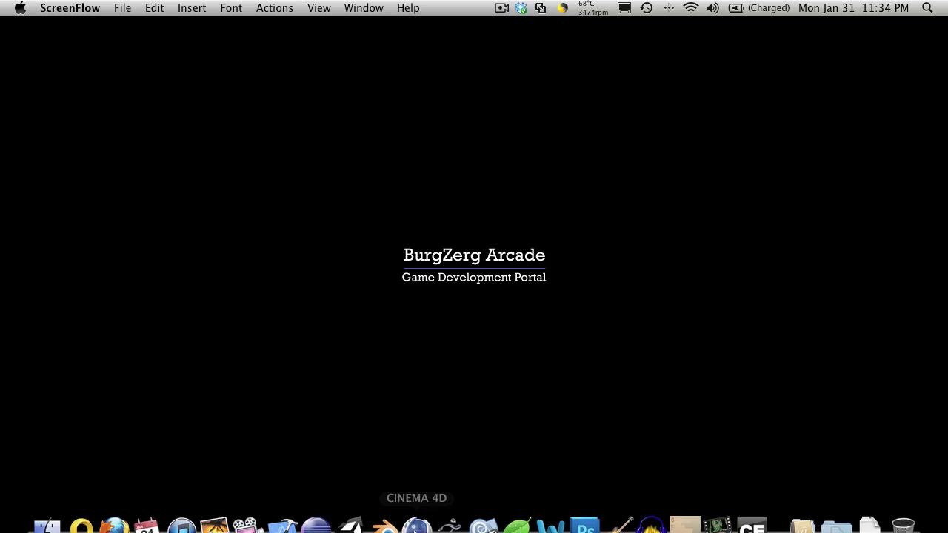
Step: Switch to the Unity editor showing the Tutorial scene's terrain
click(351, 508)
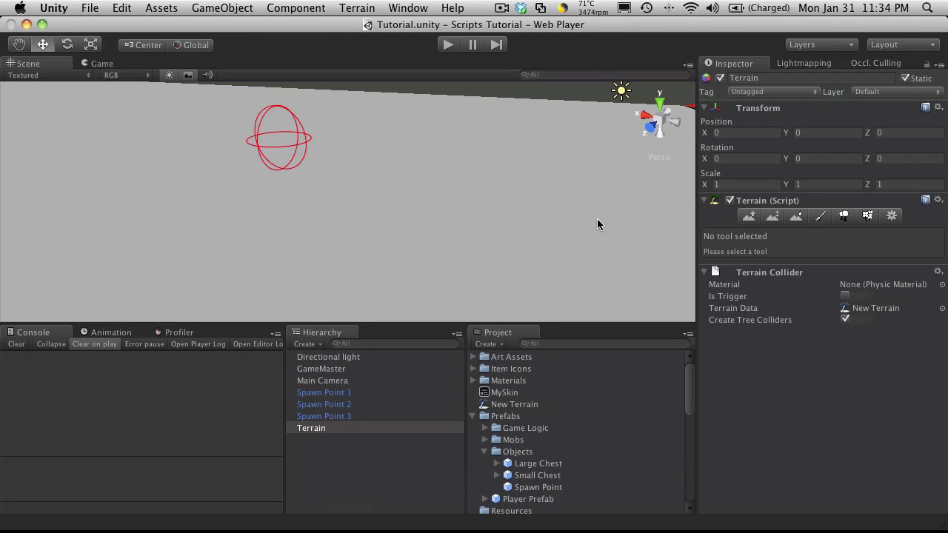
Step: Expand Art Assets and inspect the TreasureChest model's import settings
click(402, 467)
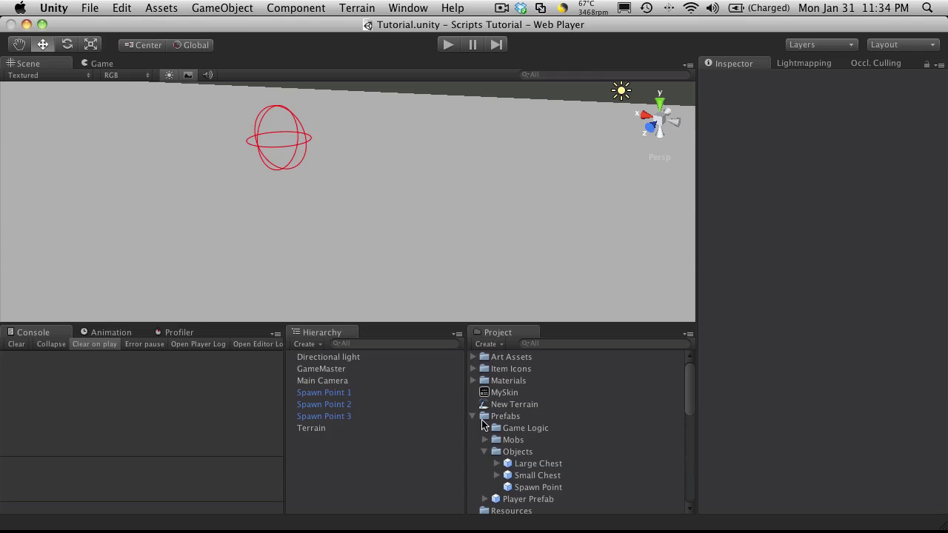
click(475, 357)
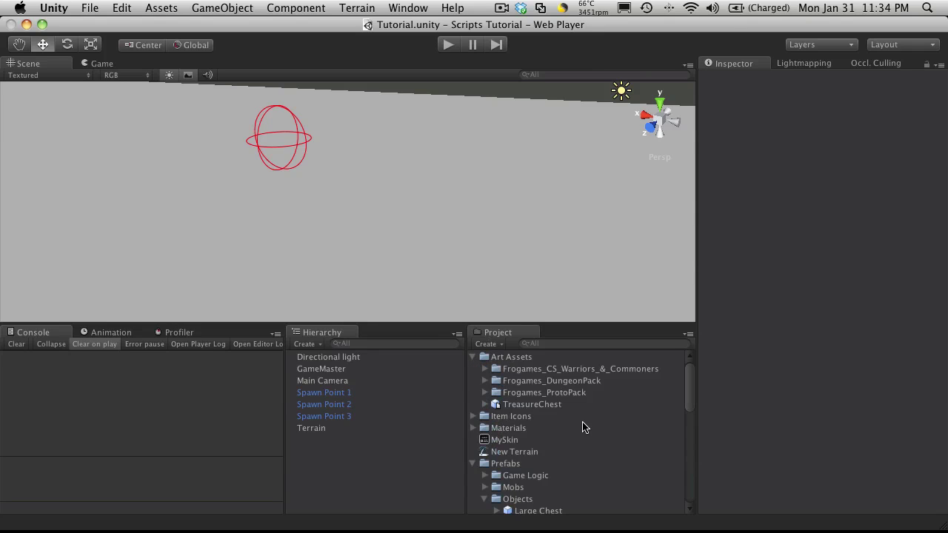
click(534, 405)
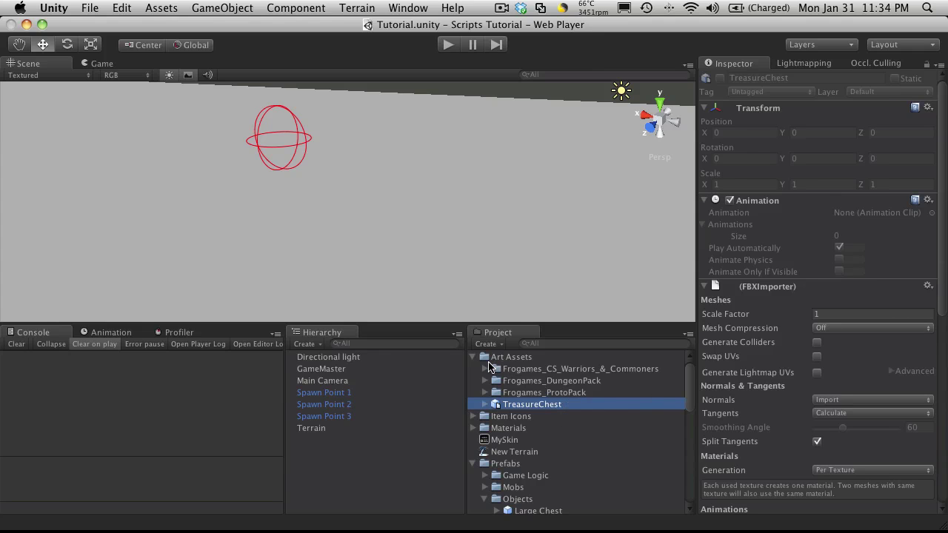
scroll(776, 363, down, 5)
scroll(782, 367, up, 2)
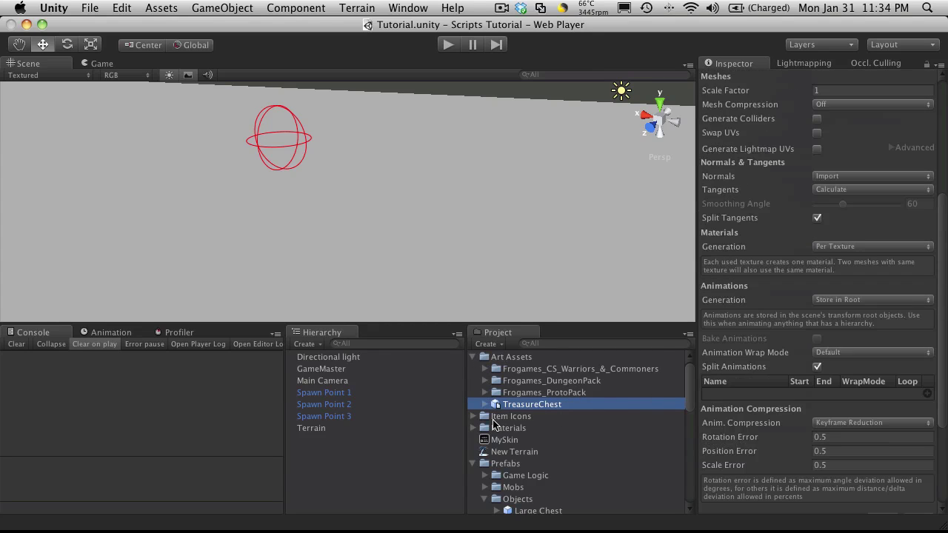
Step: Inspect the Cylinder.001 mesh and its materials, then collapse TreasureChest and Art Assets
click(486, 404)
scroll(563, 403, down, 1)
click(670, 398)
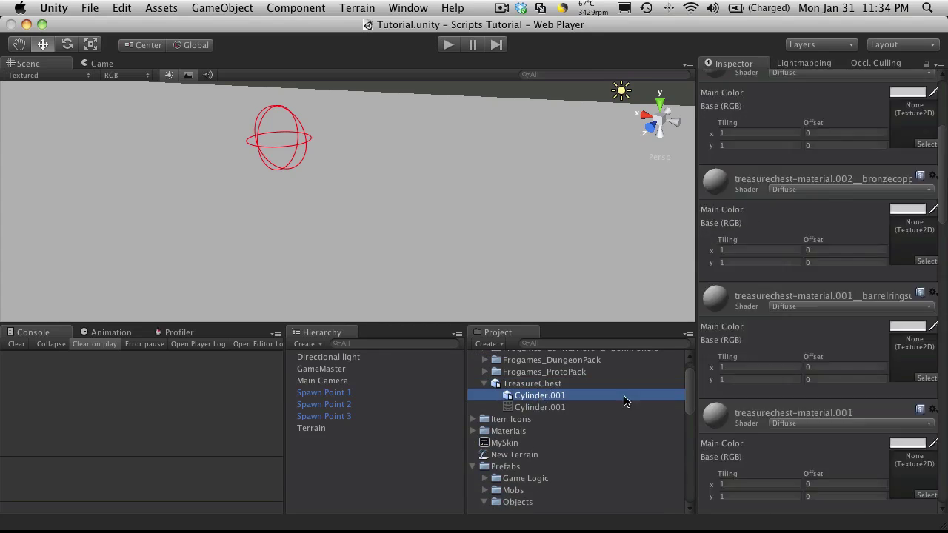
scroll(787, 300, up, 5)
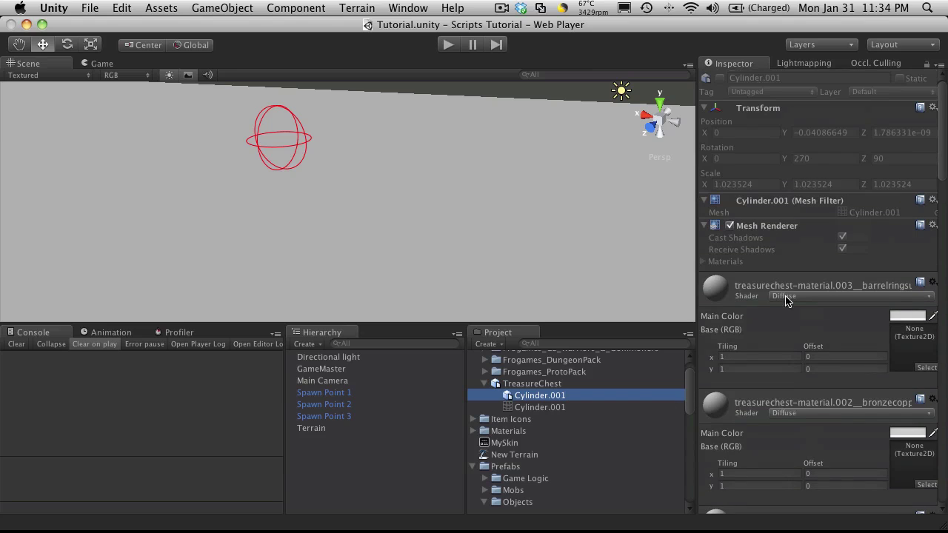
click(485, 383)
scroll(482, 383, up, 1)
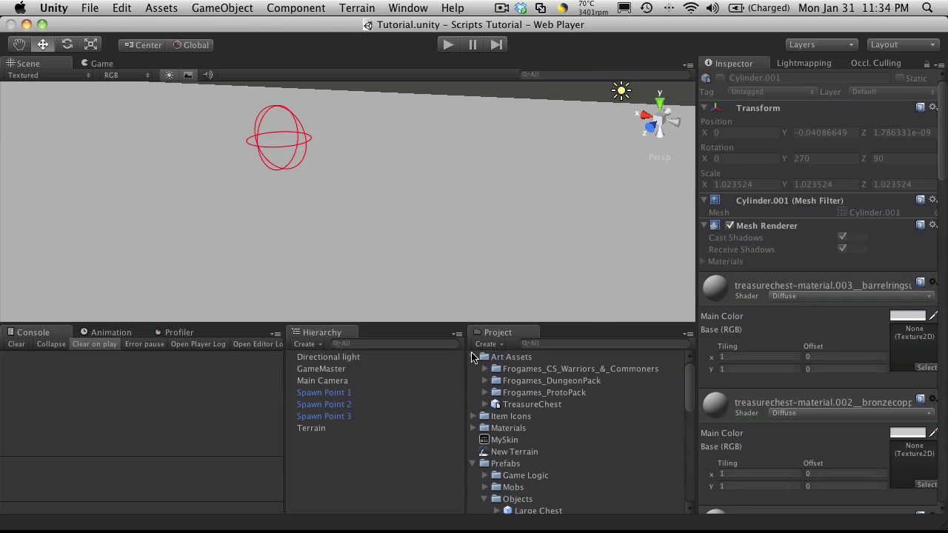
click(473, 357)
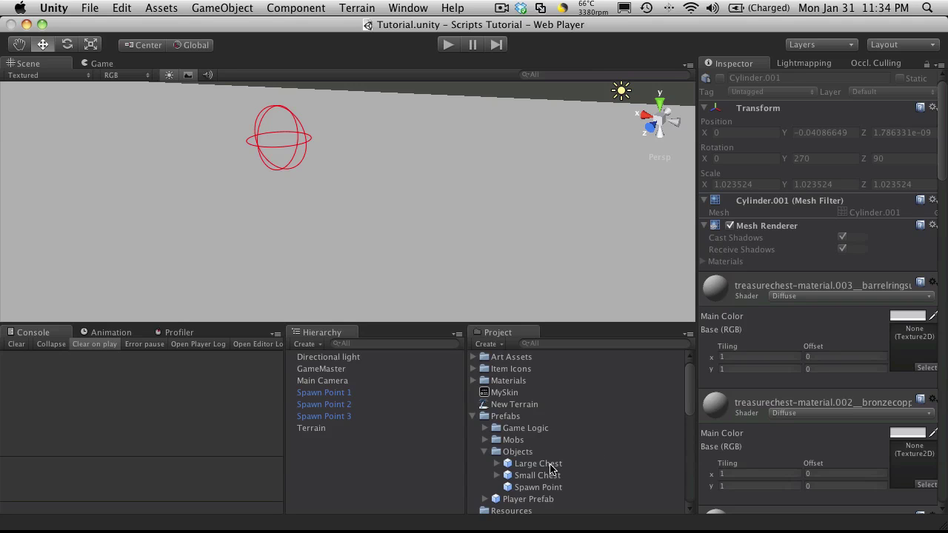
Step: Drag the Large Chest and Small Chest prefabs into the scene, then select Large Chest
drag(551, 469, 205, 228)
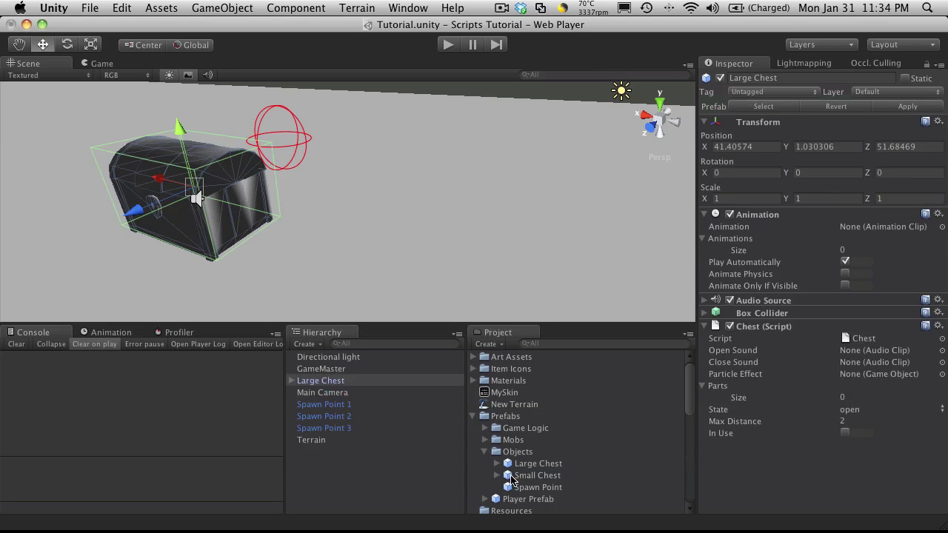
drag(511, 478, 383, 252)
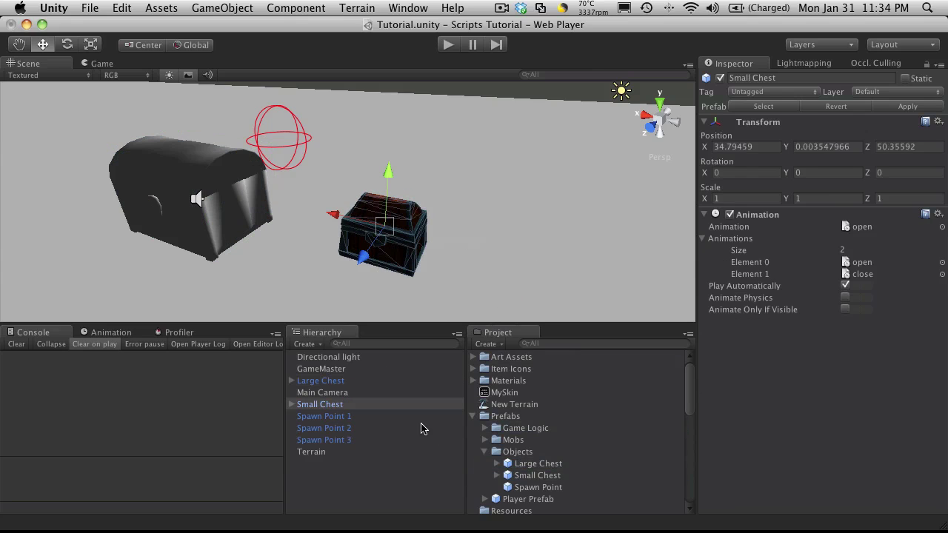
click(392, 297)
click(333, 465)
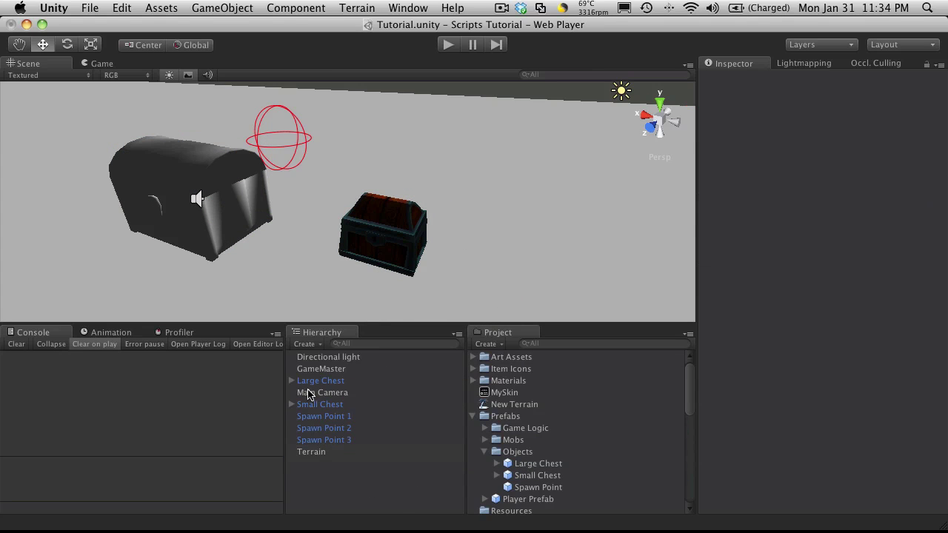
click(324, 381)
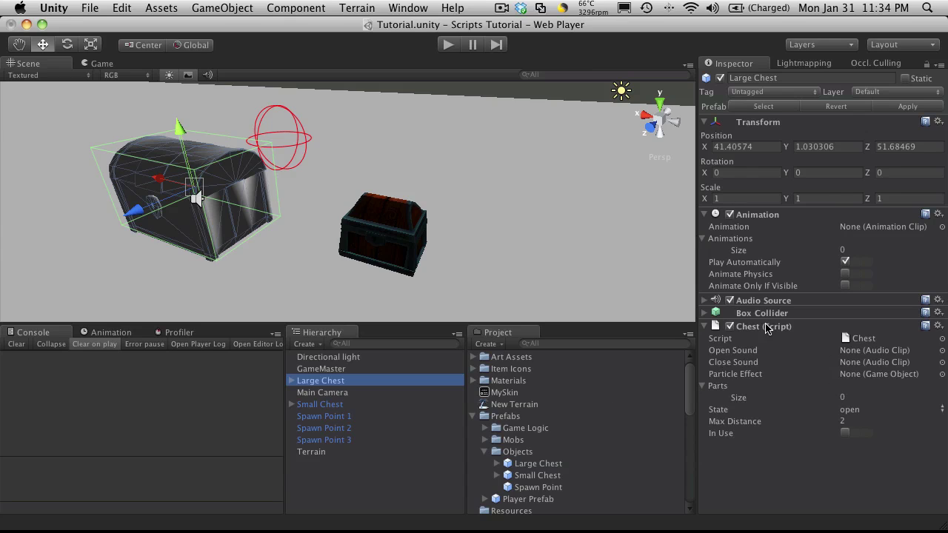
Step: Remove Chest, Box Collider, Audio Source and Animation from Large Chest, accepting the prefab warning
click(937, 328)
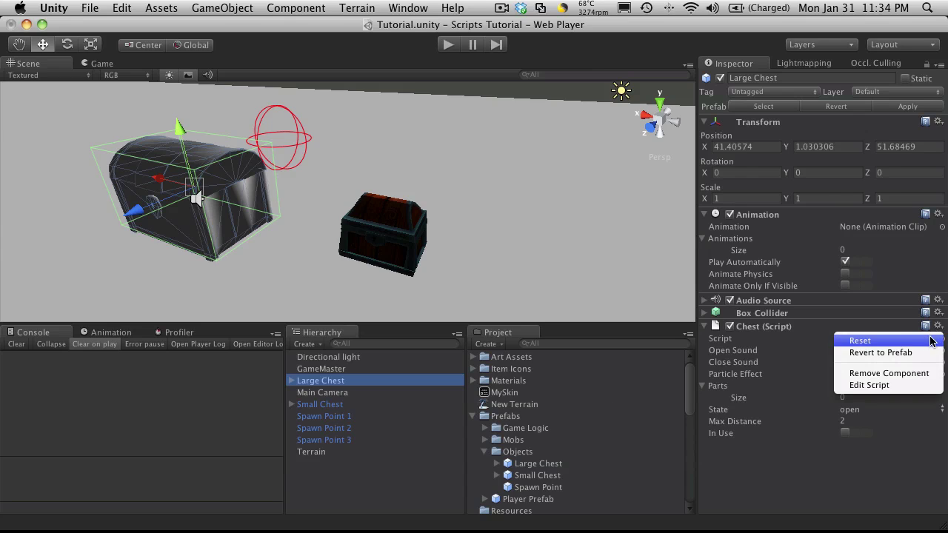
click(892, 373)
click(583, 209)
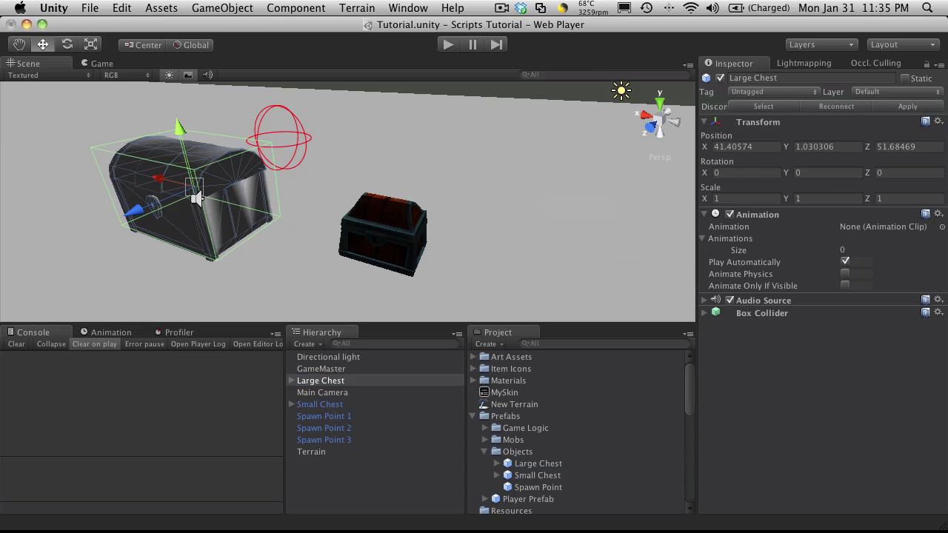
click(938, 313)
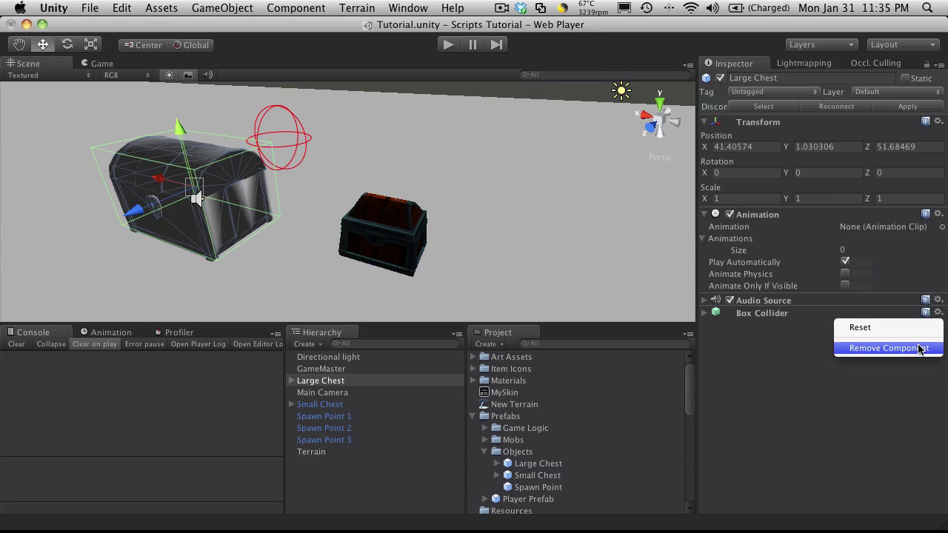
click(919, 346)
click(938, 301)
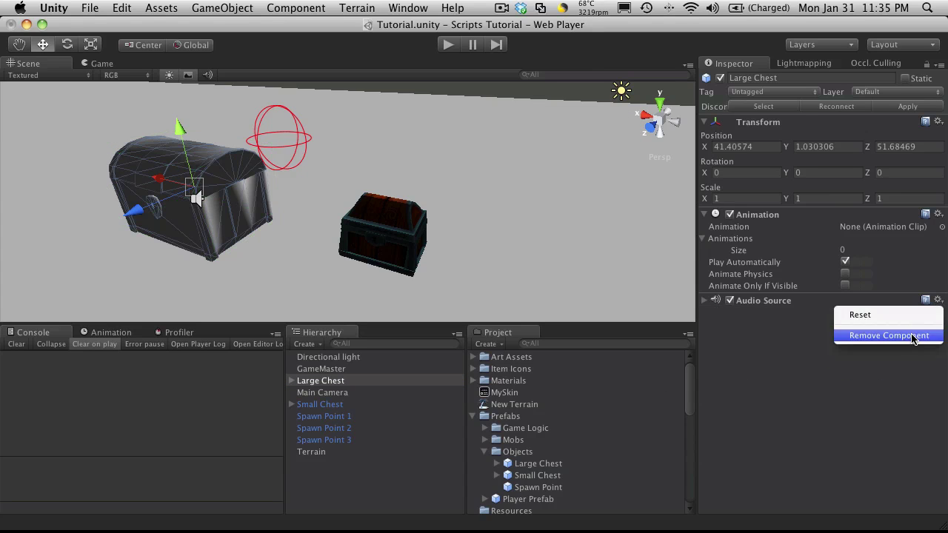
click(889, 337)
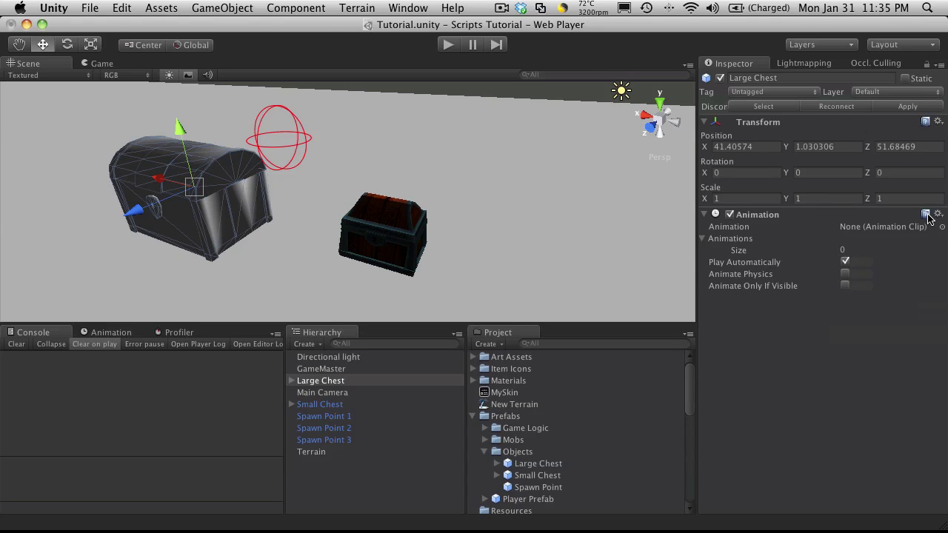
click(937, 215)
click(917, 250)
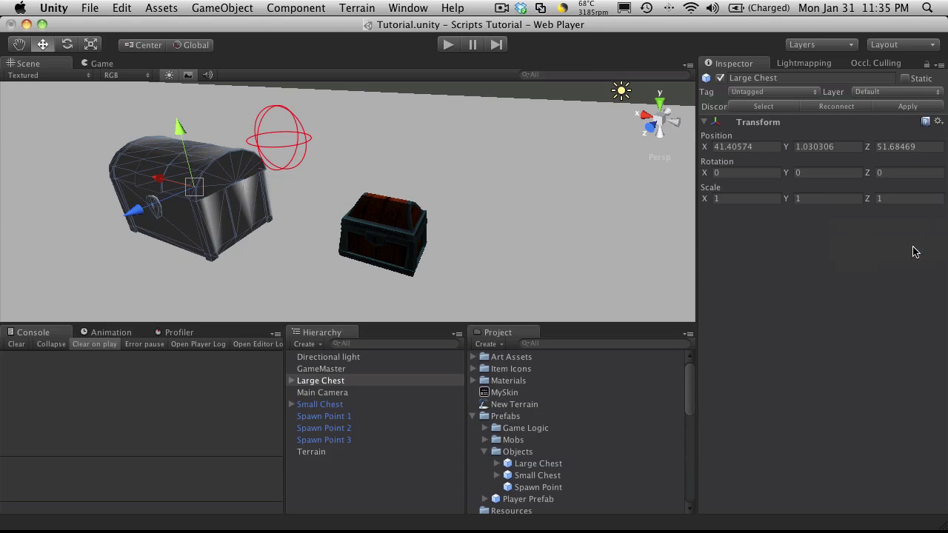
click(402, 227)
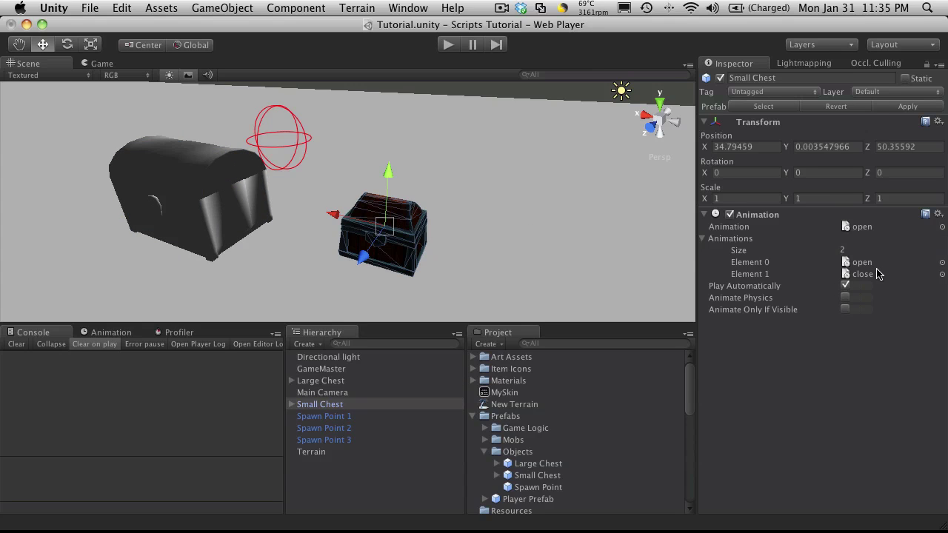
Step: Disable Play Automatically on the Small Chest's animation, save the scene, and check the Component menu
click(845, 286)
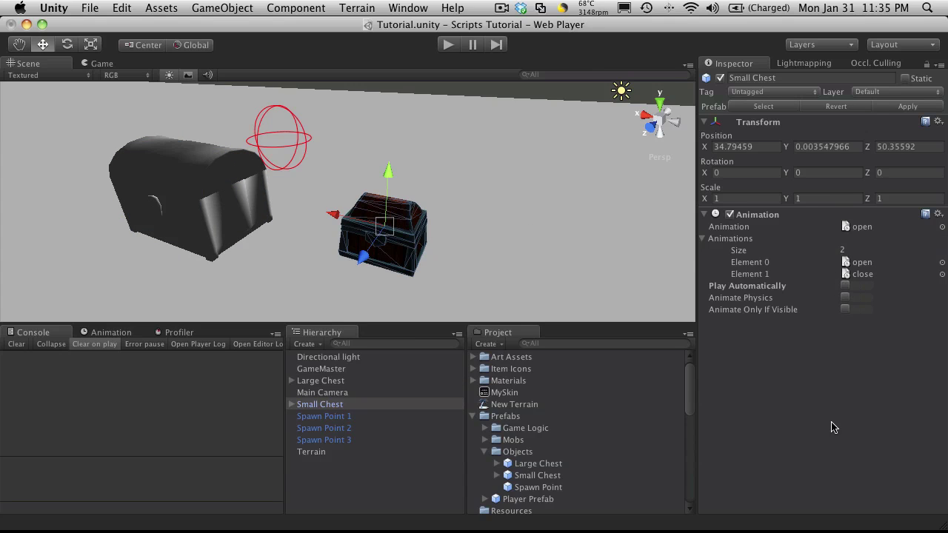
key(super+s)
click(324, 6)
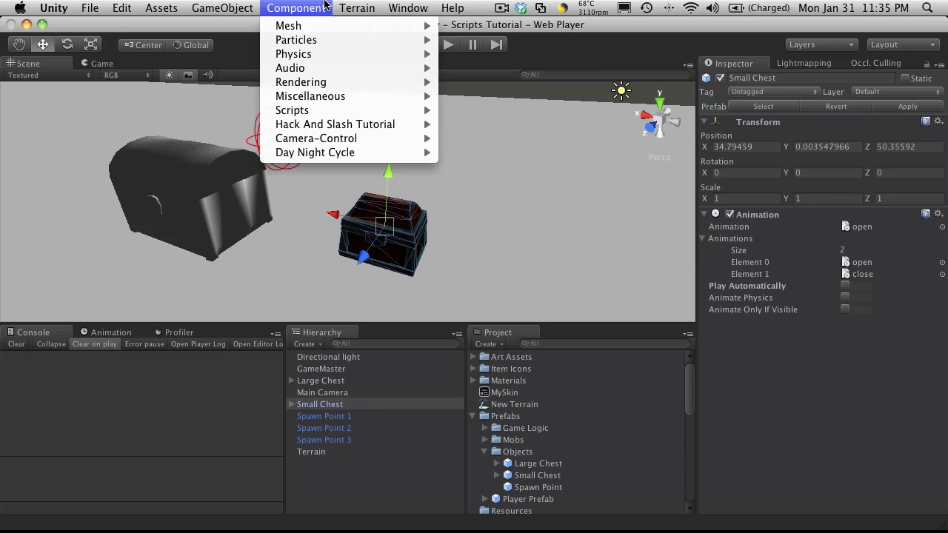
mouse_move(328, 127)
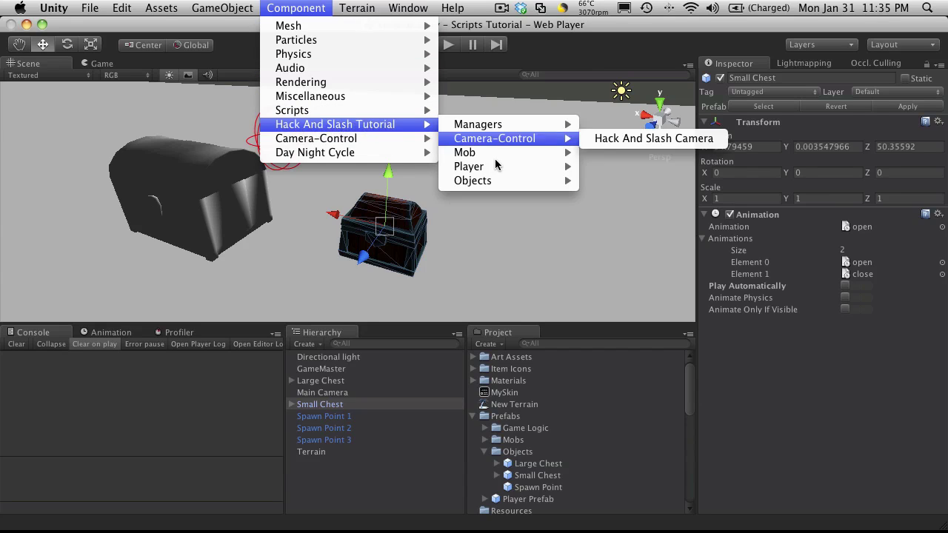
mouse_move(483, 185)
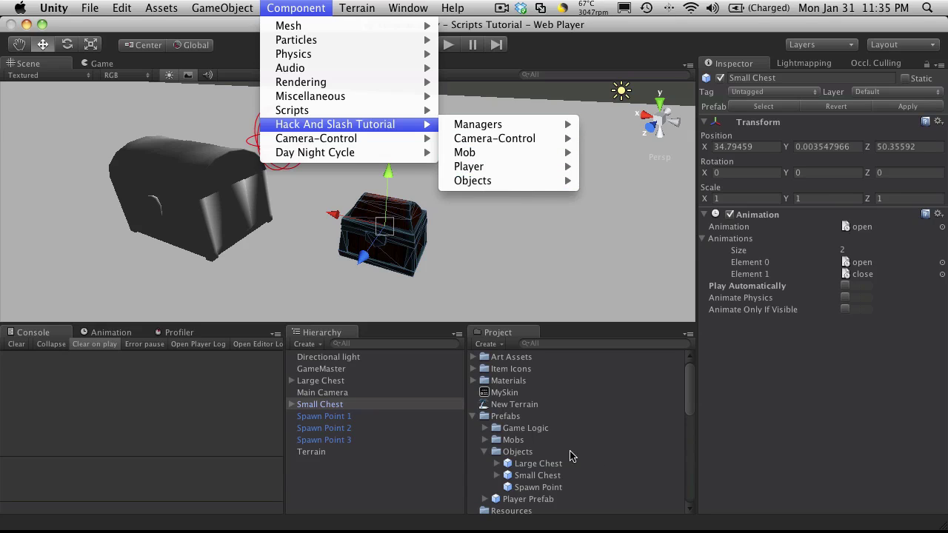
click(774, 440)
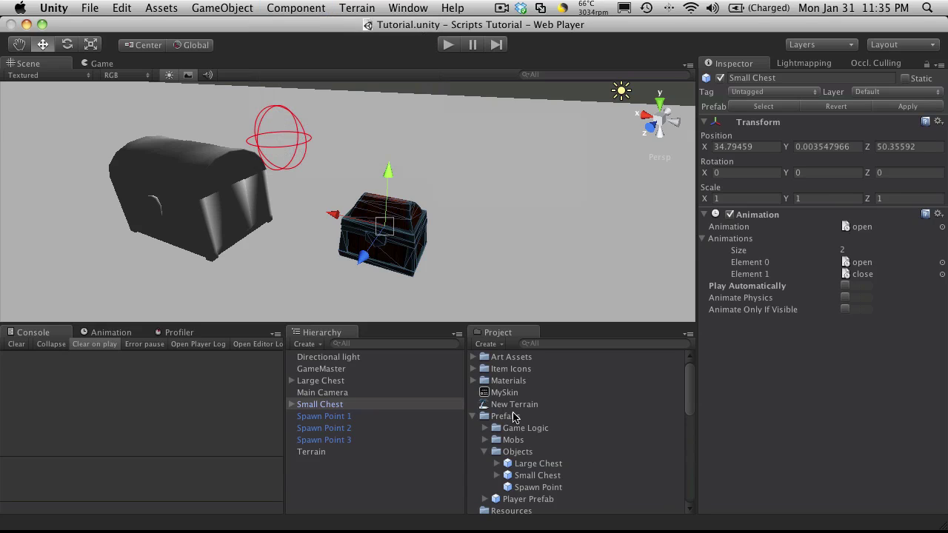
Step: Open the Chest script from the Project panel in MonoDevelop
scroll(511, 423, down, 5)
scroll(537, 448, up, 5)
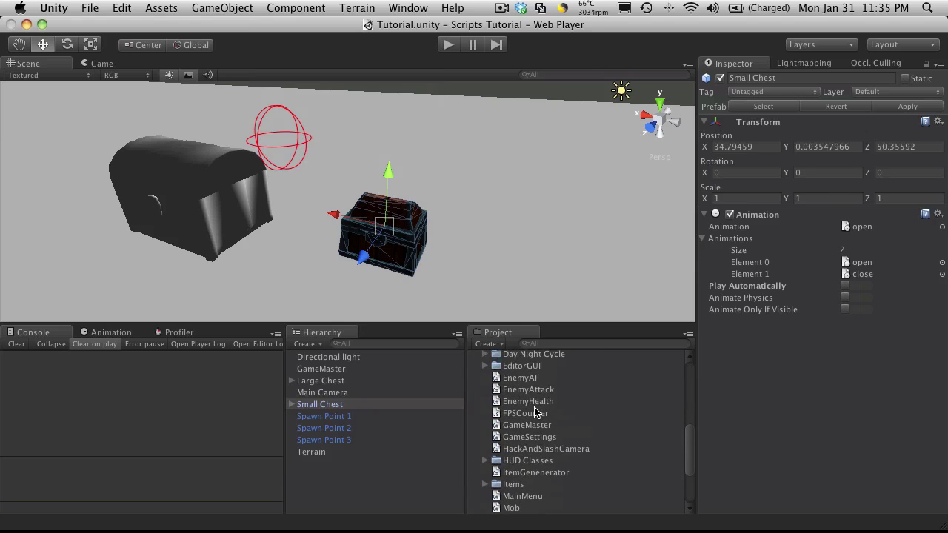
double_click(515, 398)
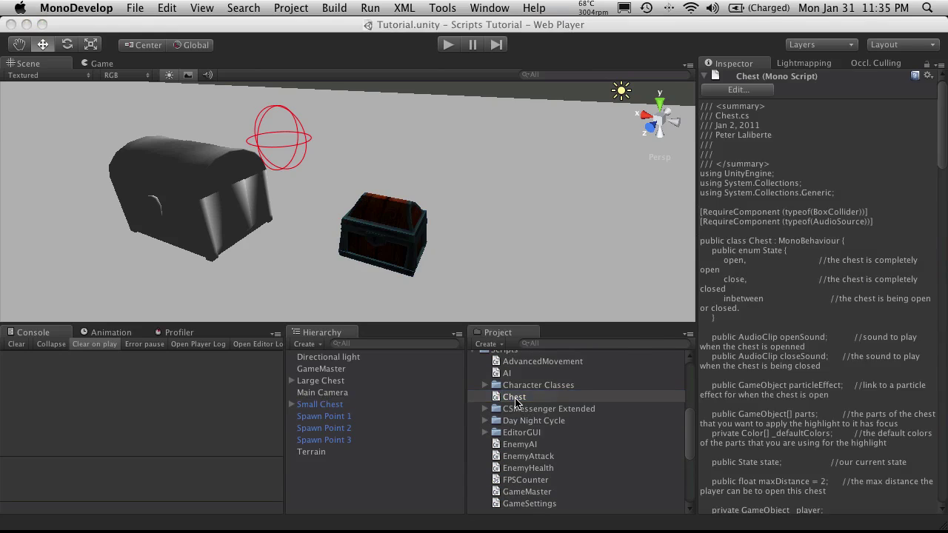
Step: Start an [AddComponentMenu("")] attribute above the Chest class's RequireComponent lines
scroll(169, 155, up, 9)
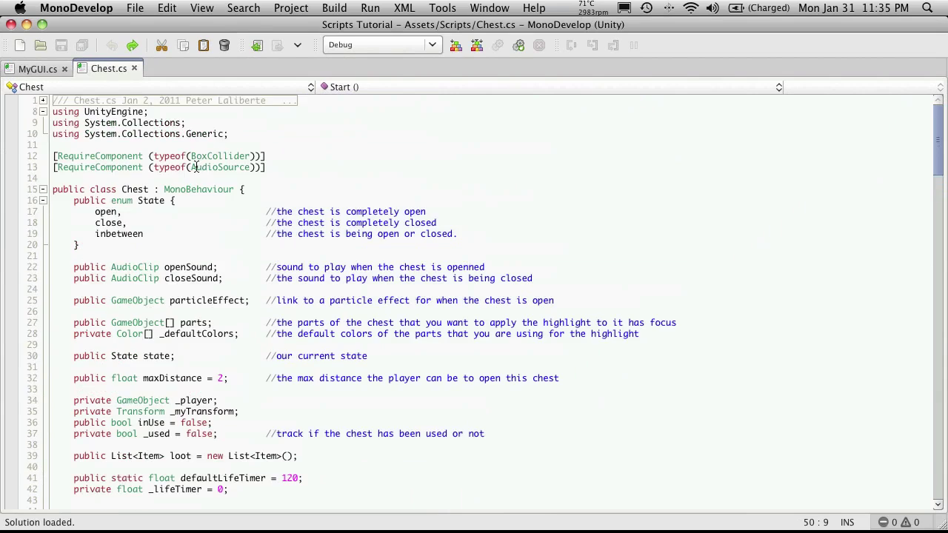
click(163, 148)
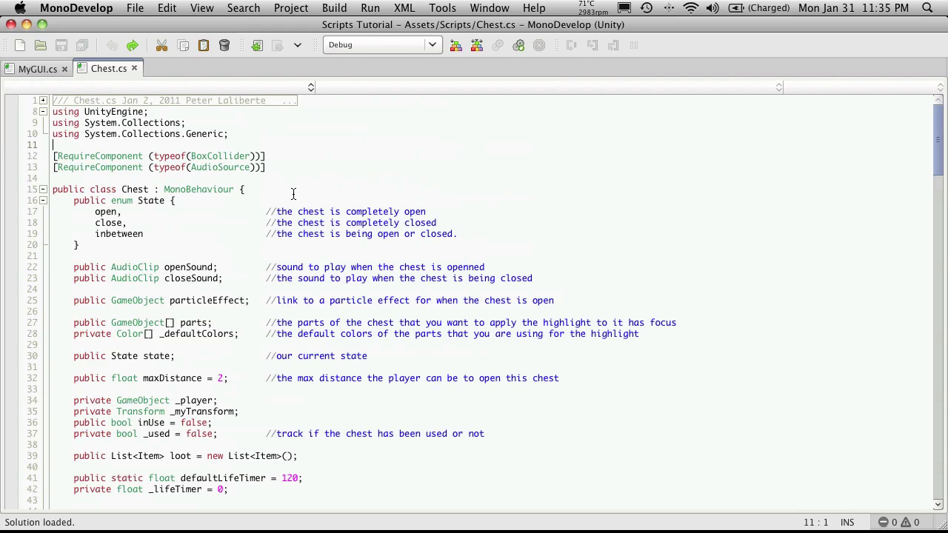
key(Return)
key(Return)
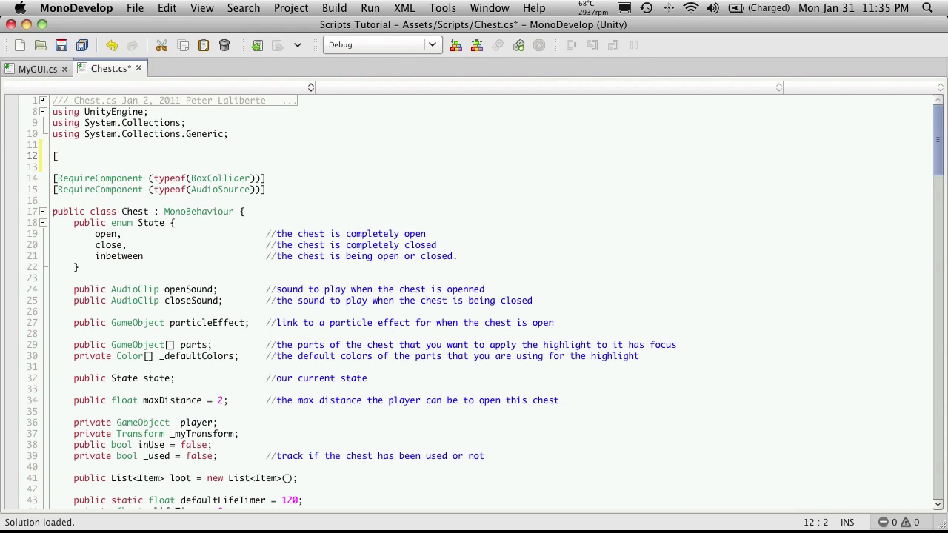
text([Add)
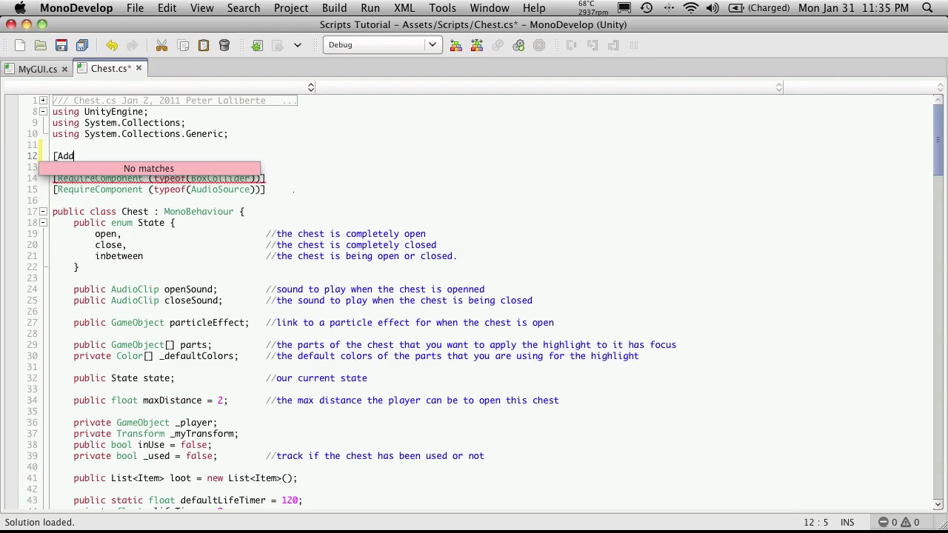
text(Conten)
key(BackSpace)
key(BackSpace)
key(BackSpace)
text(ponentMenu())
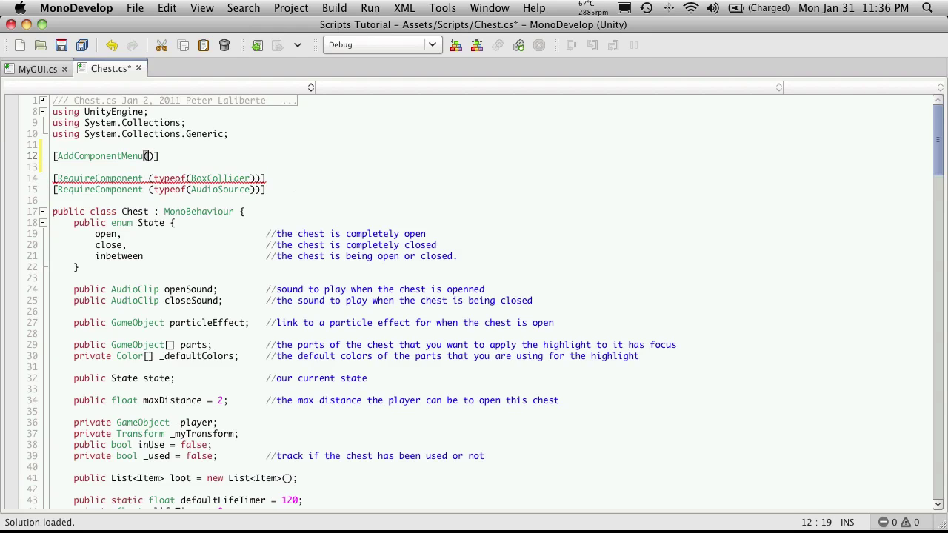
text("")
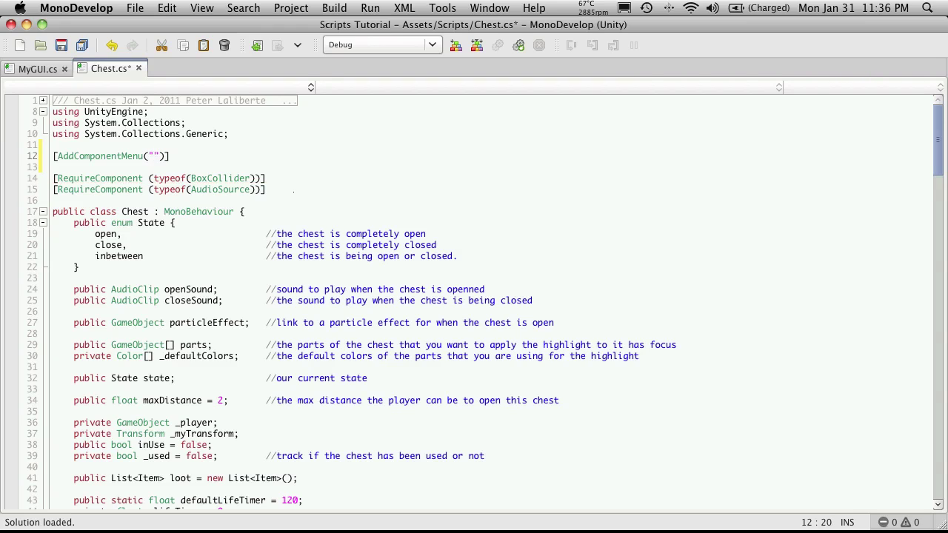
Step: Fill in the menu path 'Hack And Slash Tutorial/Objects/Chest' and save Chest.cs
key(super+Tab)
click(356, 8)
mouse_move(296, 8)
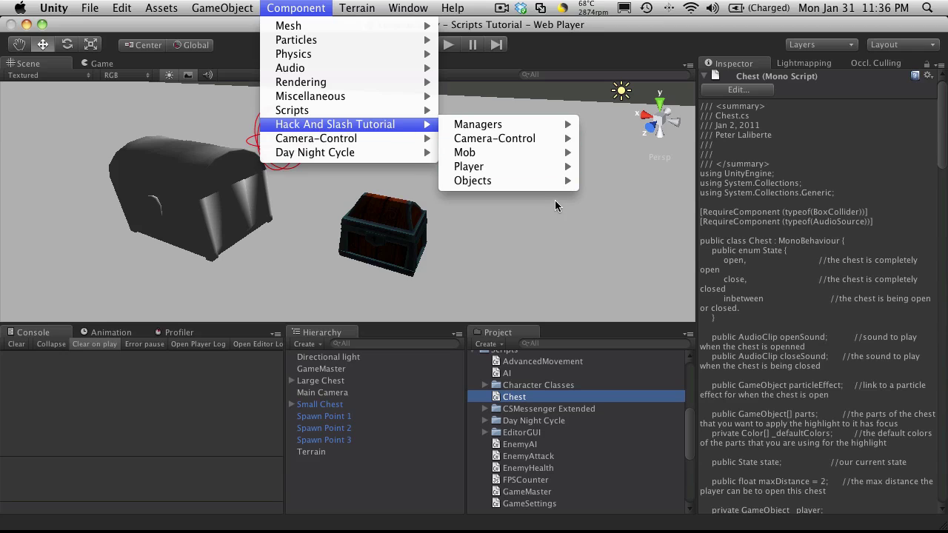
key(super+Tab)
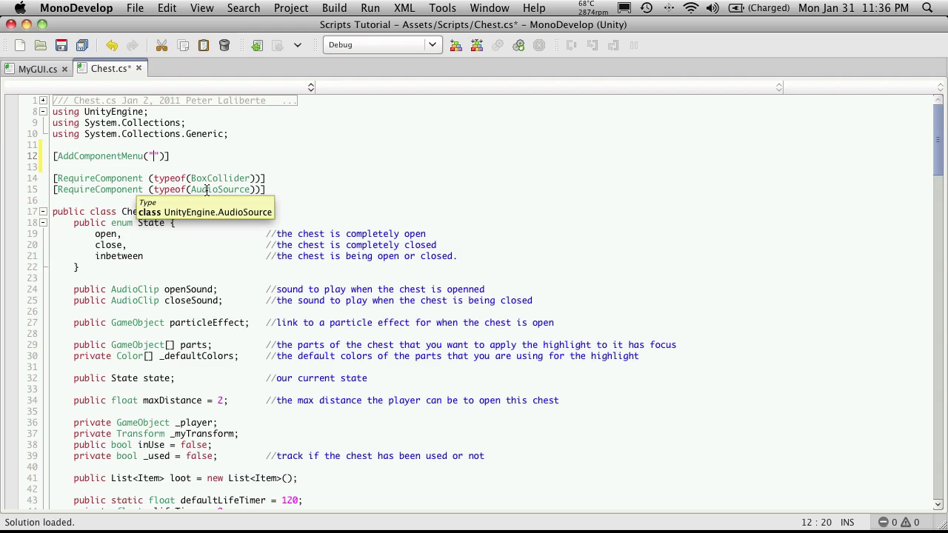
text(Hack An)
text(d Slash)
text( Tutor)
text(ial)
text(/Objects)
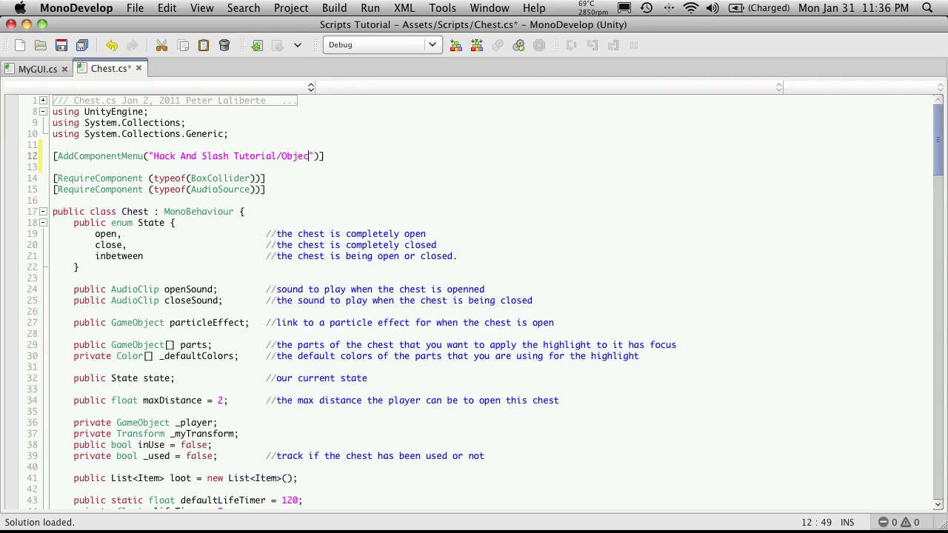
text(/Chest)
key(cmd+s)
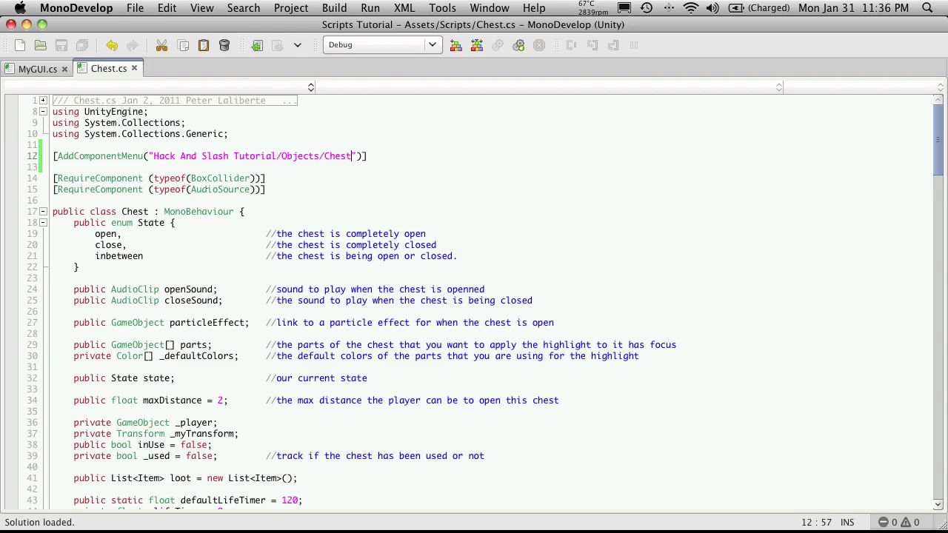
key(super+Tab)
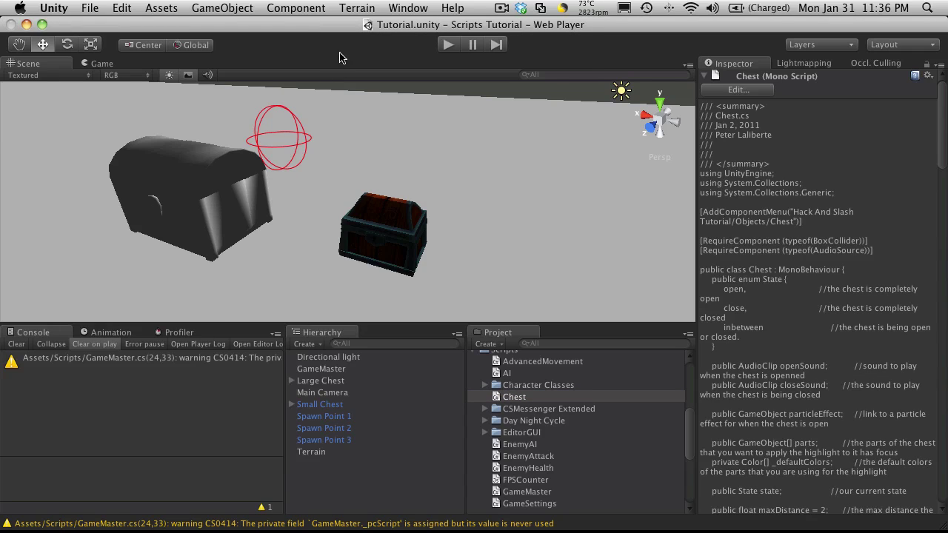
Step: Select Large Chest and add Component > Hack And Slash Tutorial > Objects > Chest
click(312, 13)
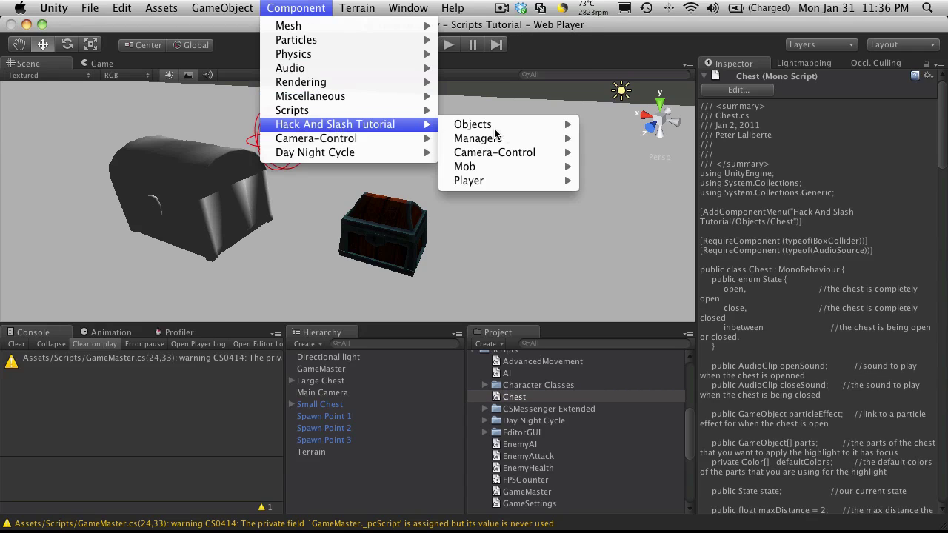
mouse_move(514, 125)
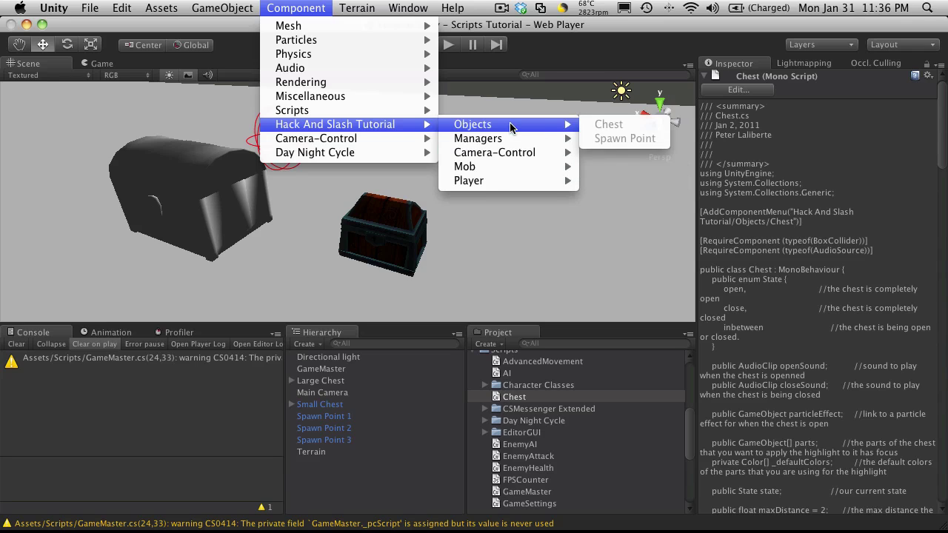
click(347, 386)
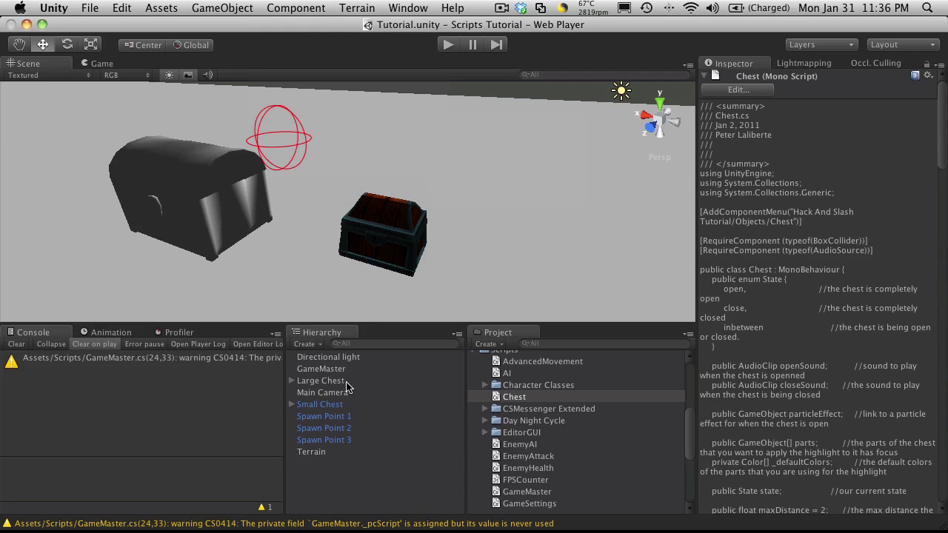
click(347, 385)
click(289, 7)
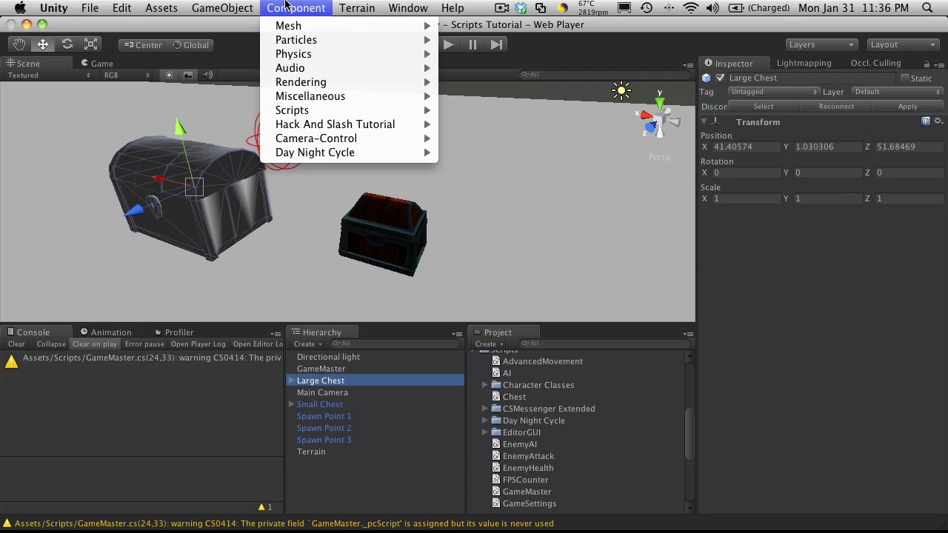
mouse_move(403, 128)
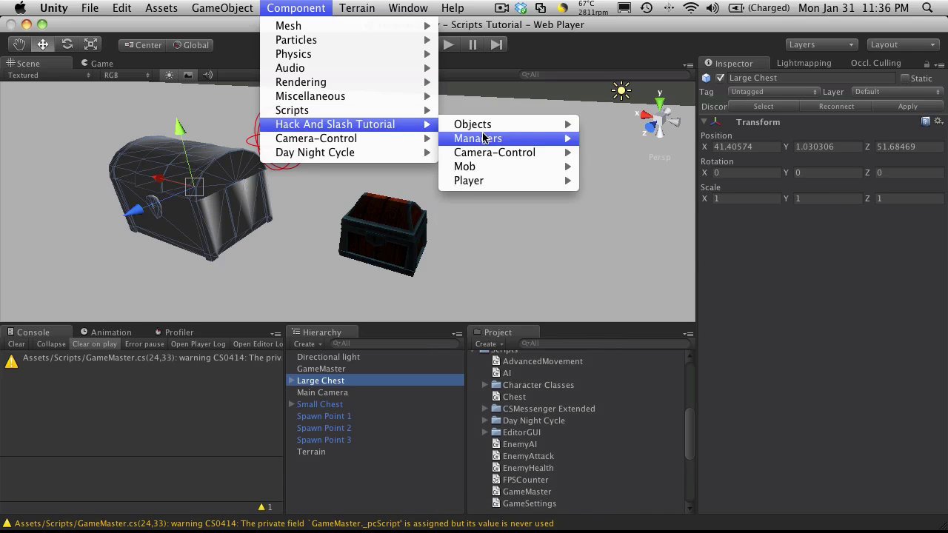
mouse_move(493, 130)
click(637, 128)
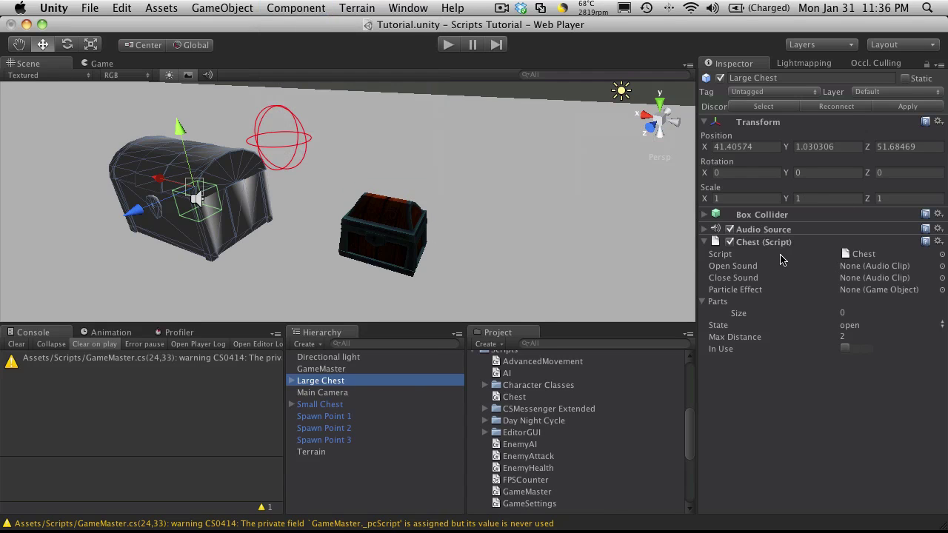
Step: Collapse the Audio Source, Box Collider and Chest component foldouts
click(706, 230)
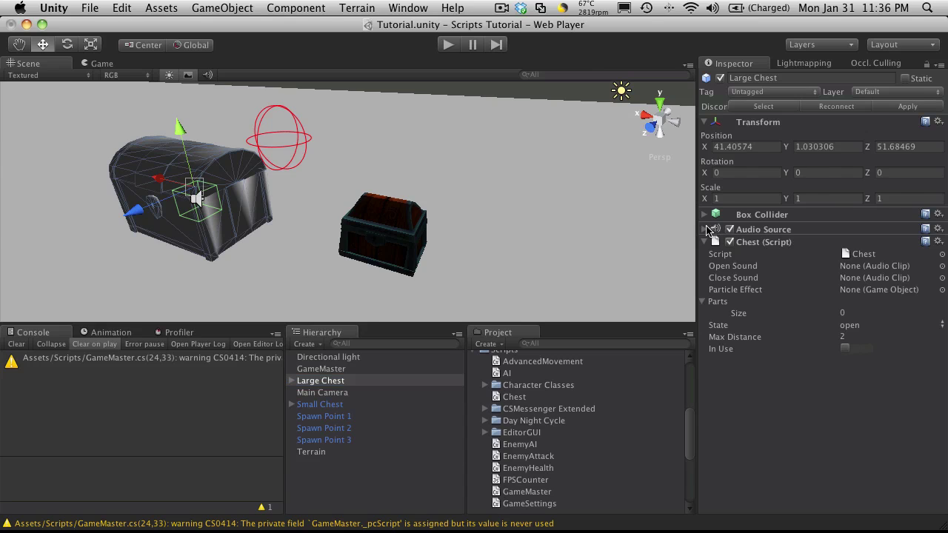
click(704, 215)
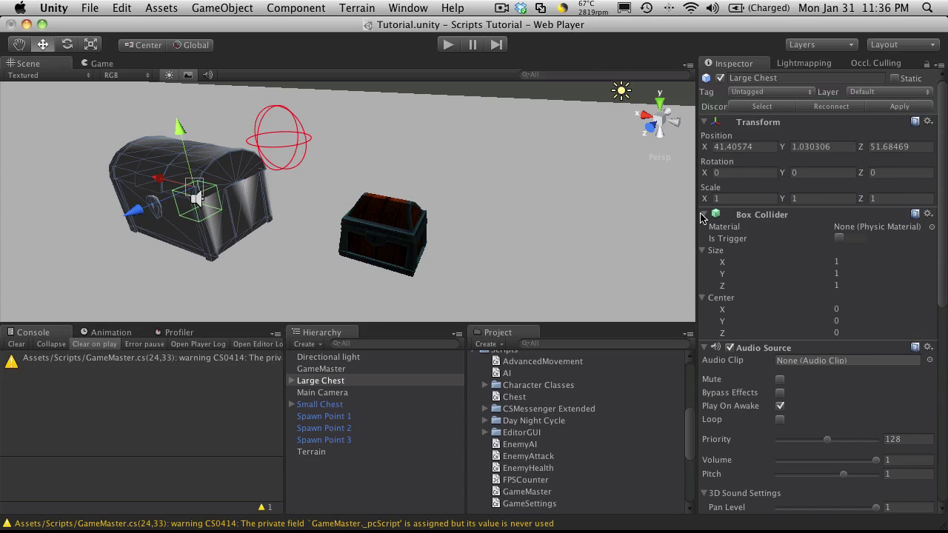
click(703, 215)
click(705, 230)
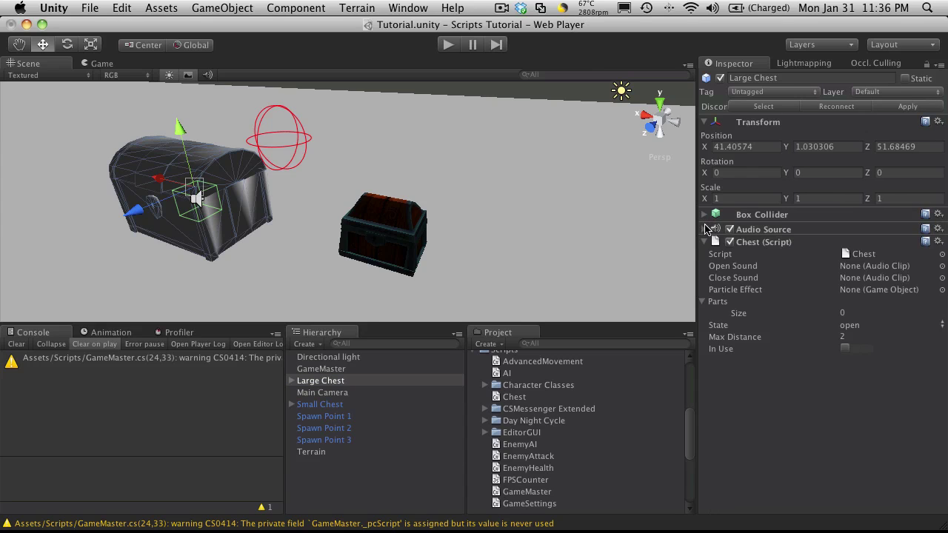
click(705, 241)
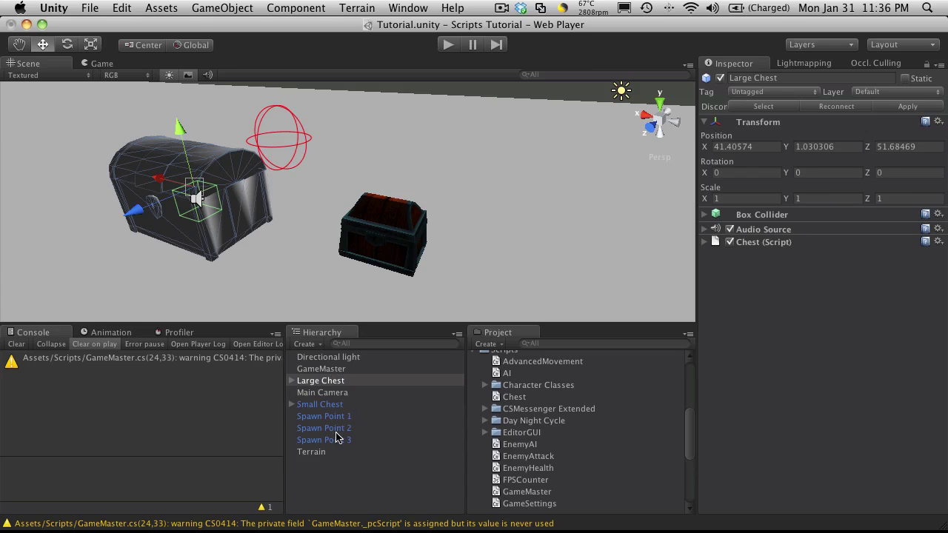
Step: Add Hack And Slash Tutorial > Objects > Chest to Small Chest, accepting the prefab-loss warning
click(330, 406)
click(236, 9)
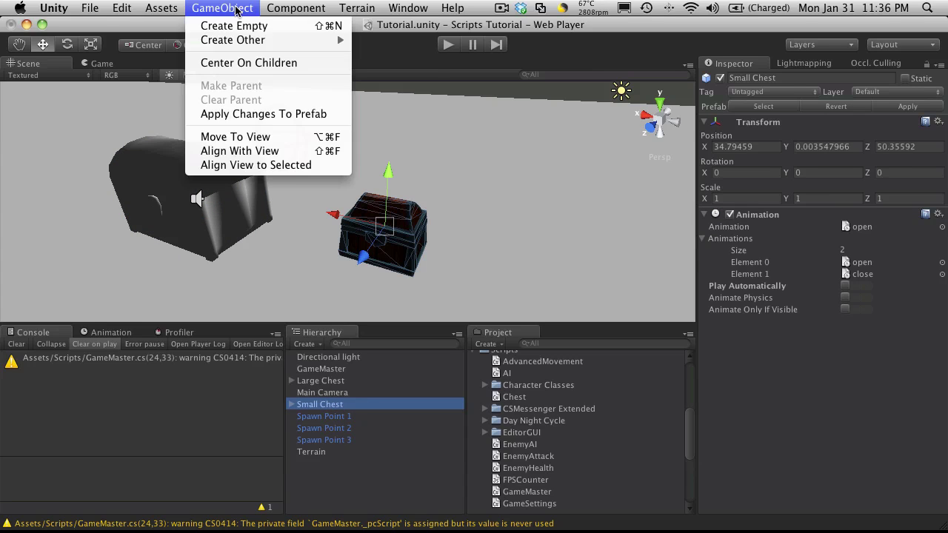
mouse_move(296, 8)
mouse_move(373, 126)
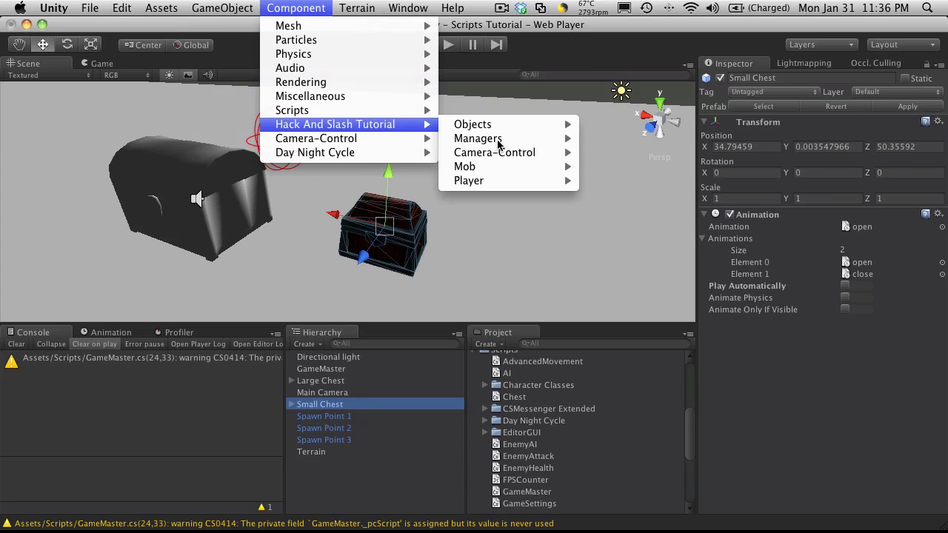
mouse_move(532, 127)
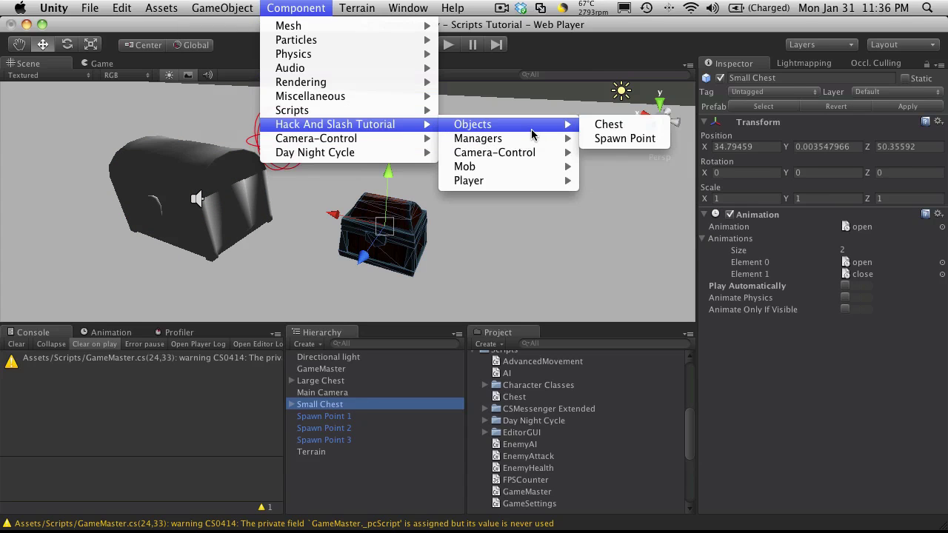
click(629, 130)
click(583, 208)
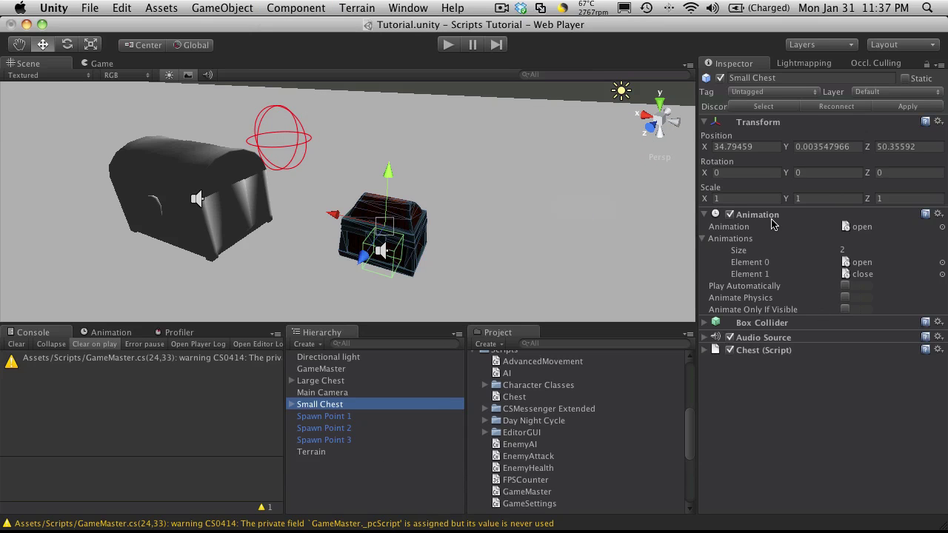
Step: Expand the Small Chest's Box Collider, Audio Source and Chest script foldouts
click(706, 324)
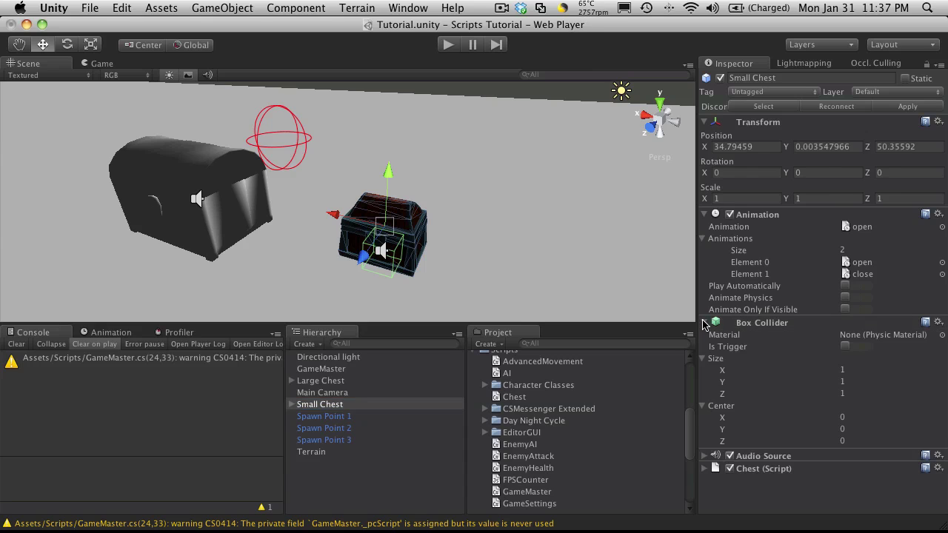
click(704, 456)
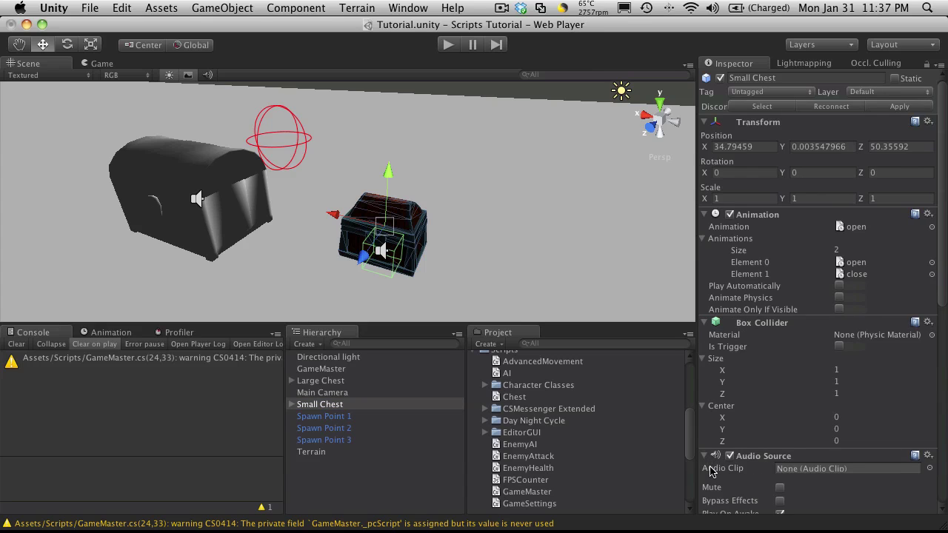
scroll(711, 459, down, 10)
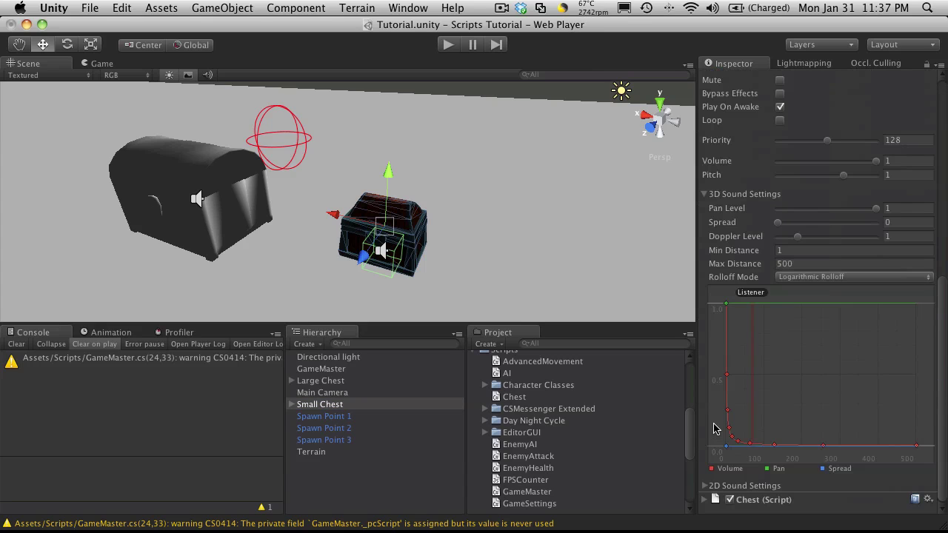
click(706, 500)
scroll(740, 444, down, 3)
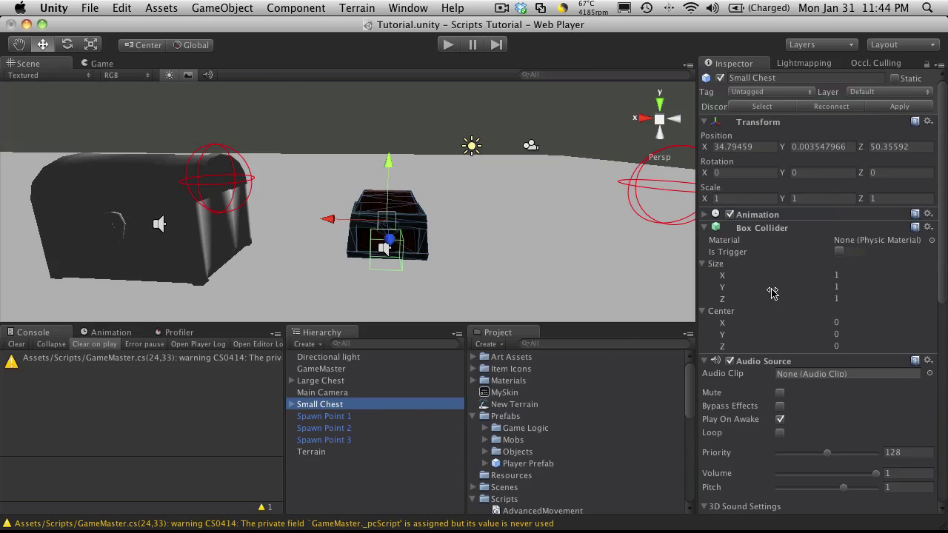
click(704, 215)
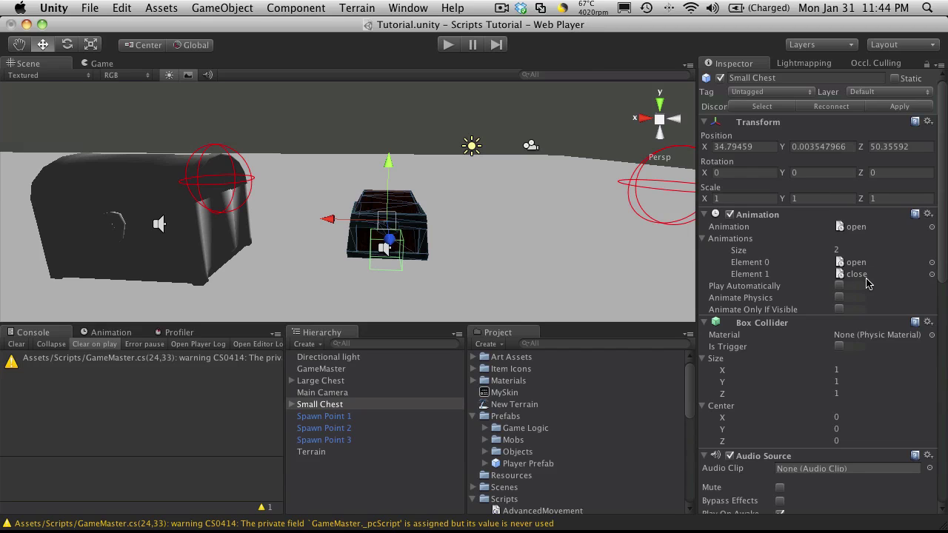
scroll(830, 266, down, 5)
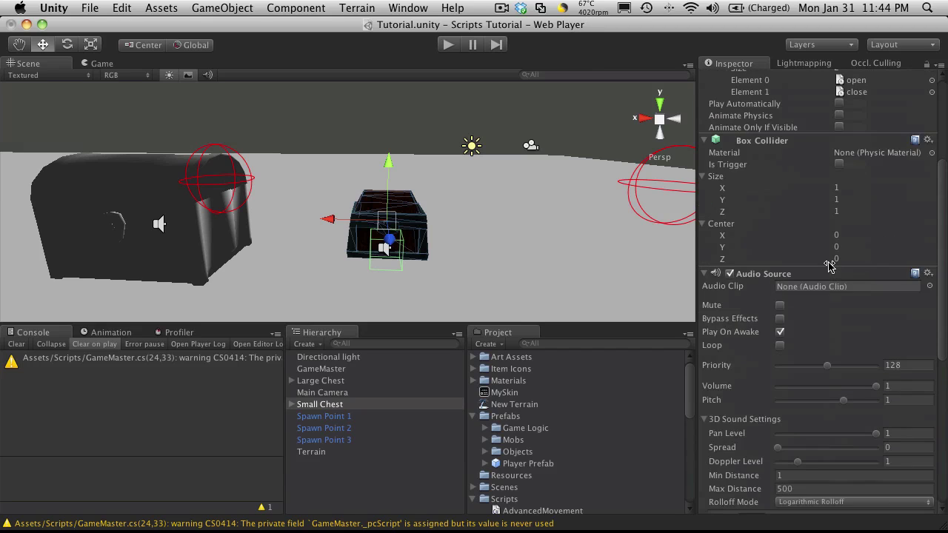
scroll(829, 266, down, 9)
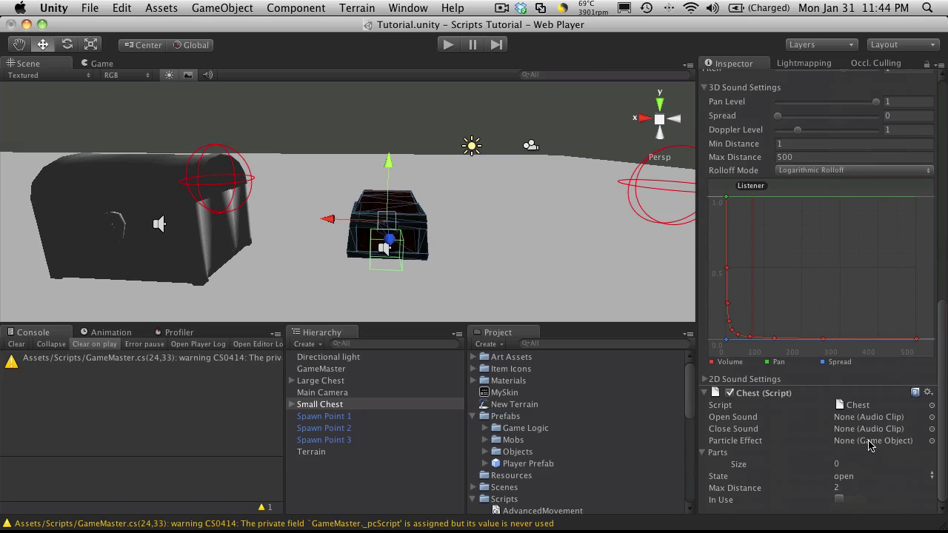
scroll(870, 444, up, 10)
scroll(871, 444, up, 4)
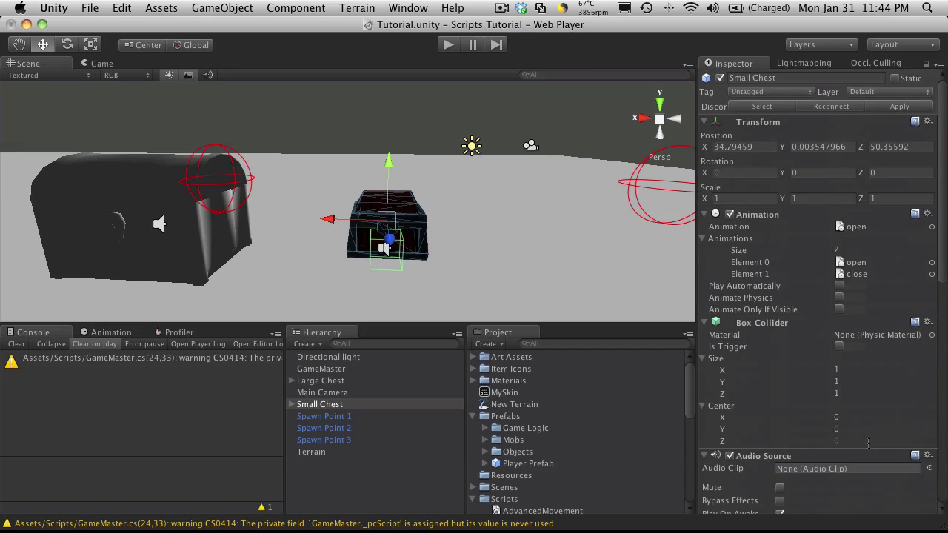
scroll(870, 444, down, 13)
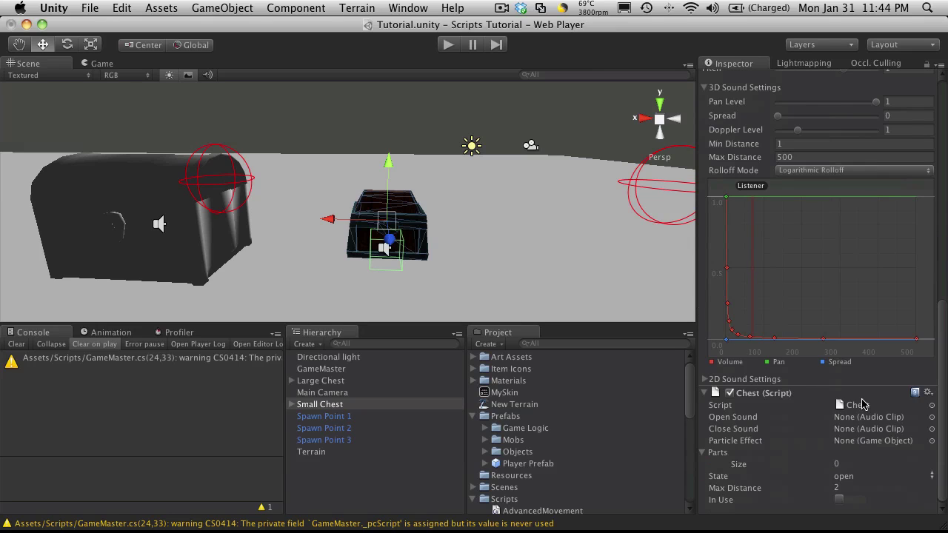
Step: Open Chest.cs, fold the State enum, and add a blank line below it
double_click(863, 406)
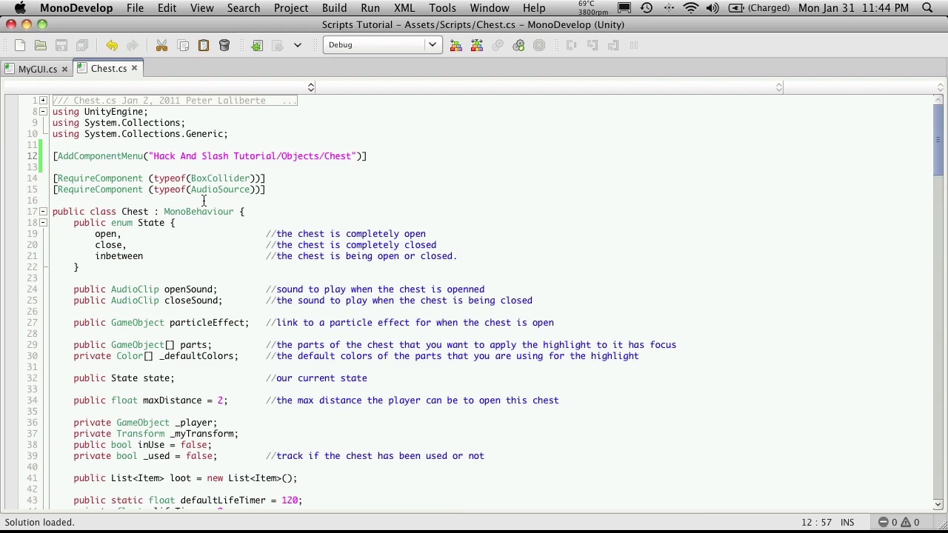
click(224, 157)
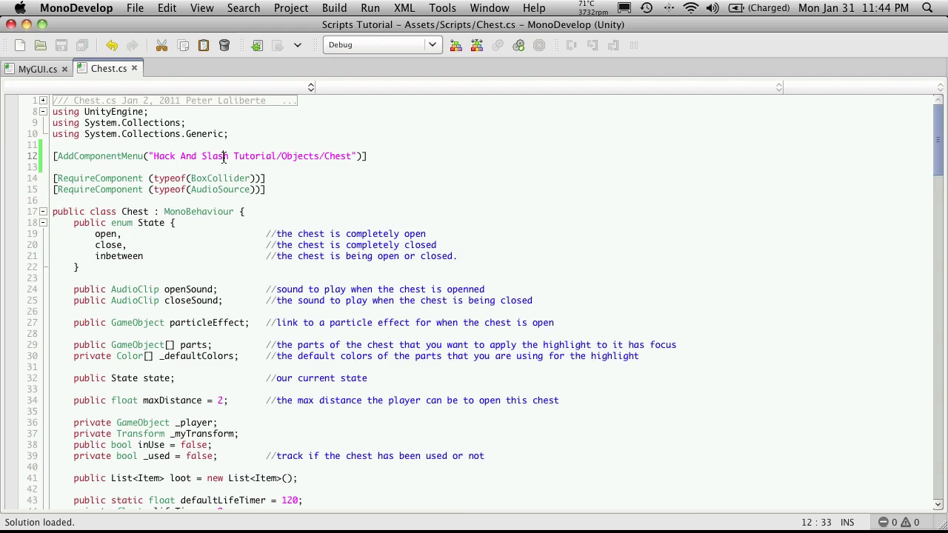
click(42, 222)
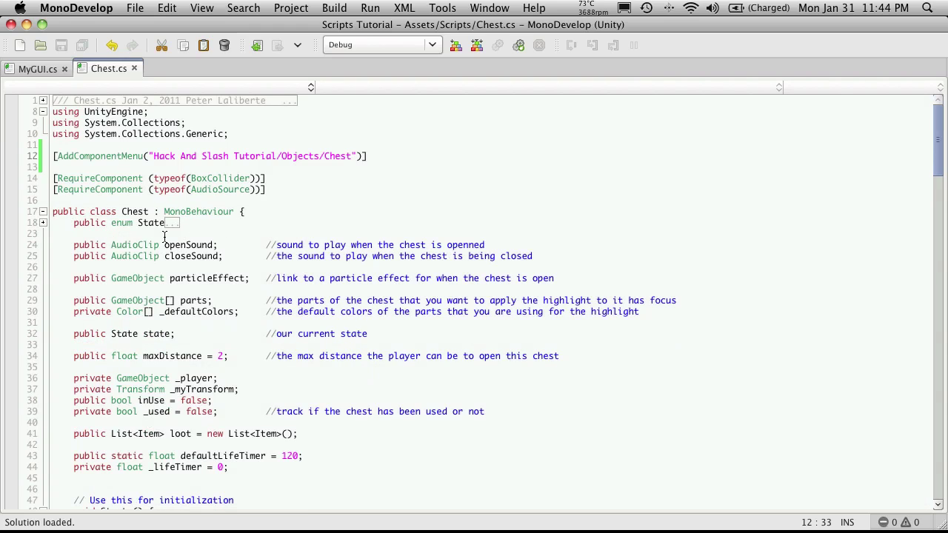
click(164, 236)
key(Return)
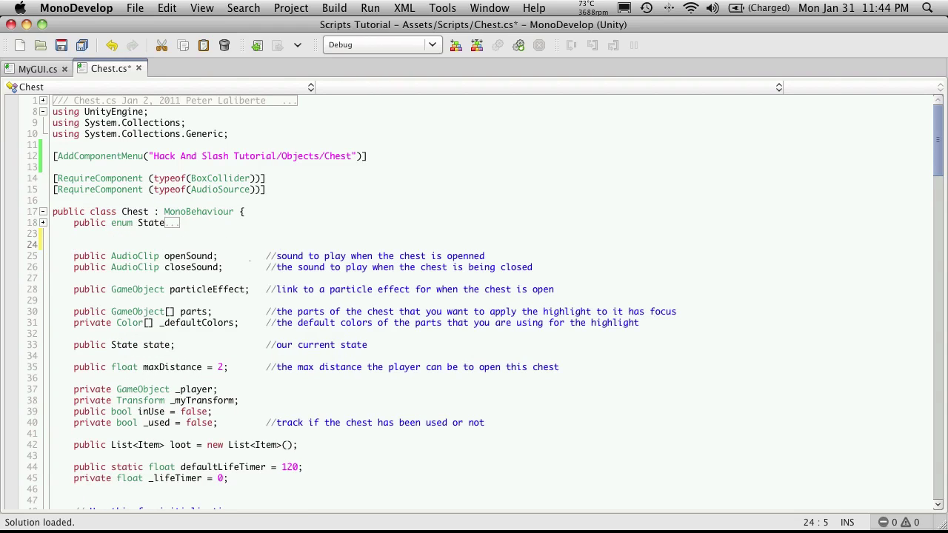
key(Return)
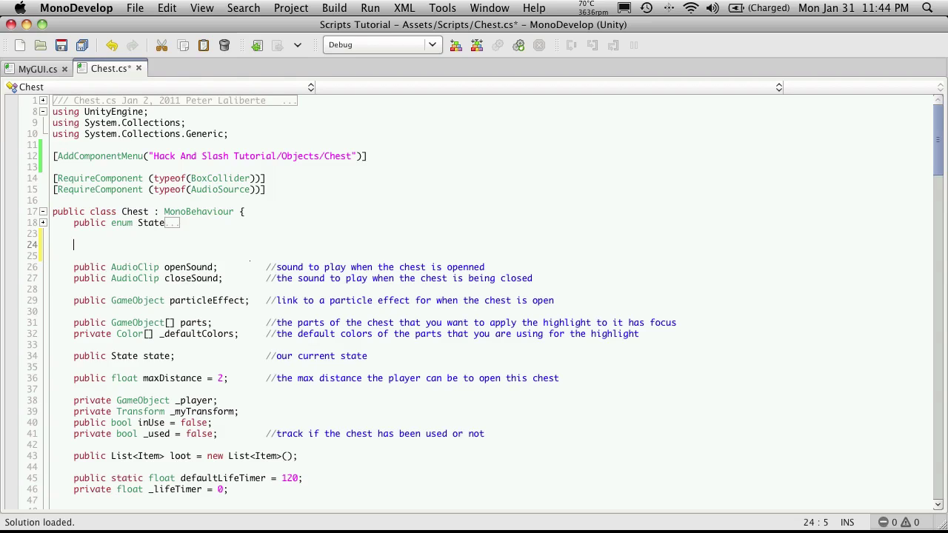
Step: Declare public string openAnimName and closeAnimName, then save Chest.cs
text(public s)
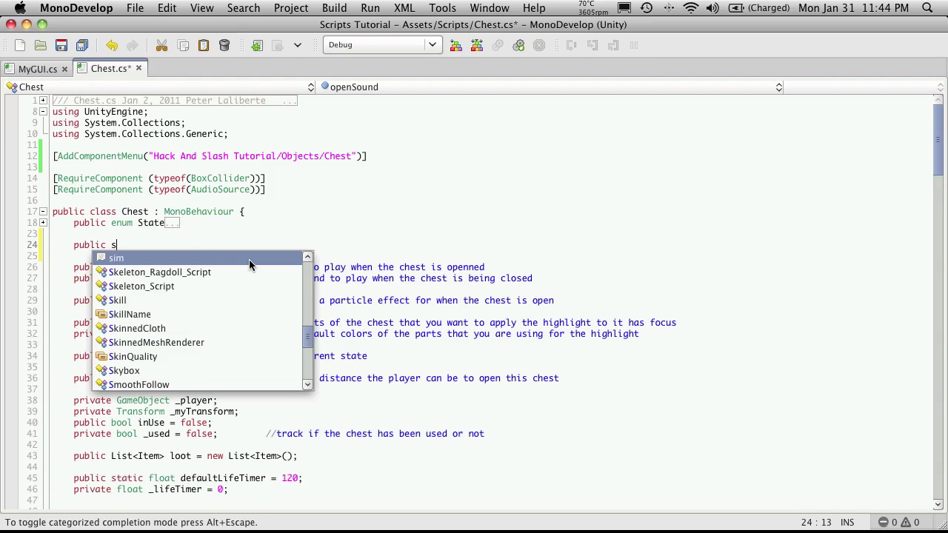
text(tring Ope)
key(BackSpace)
key(BackSpace)
text(openAni)
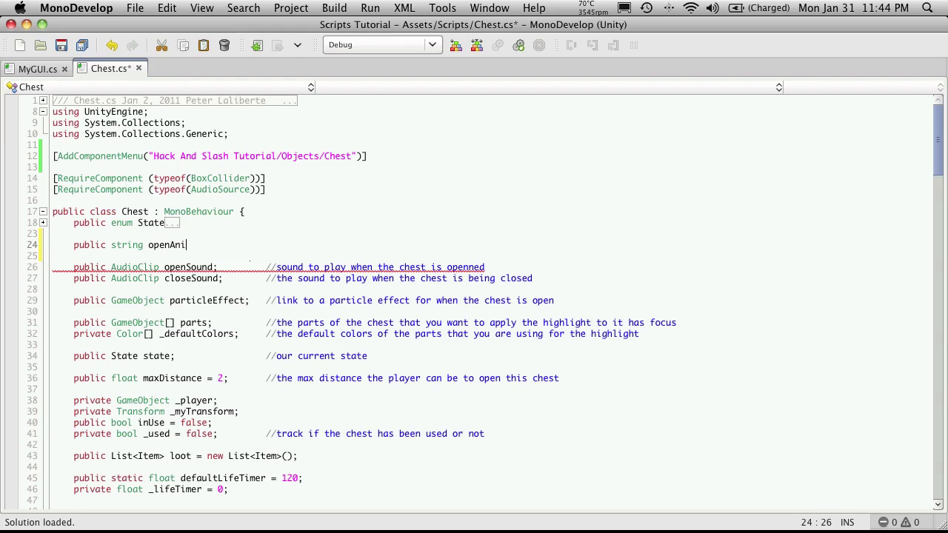
text(mName;)
key(Return)
text(pu)
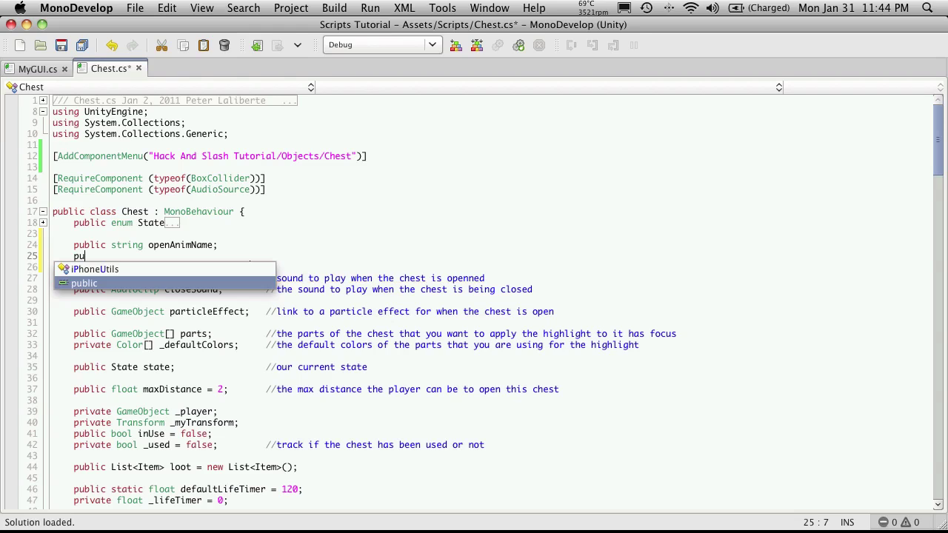
text(blic string )
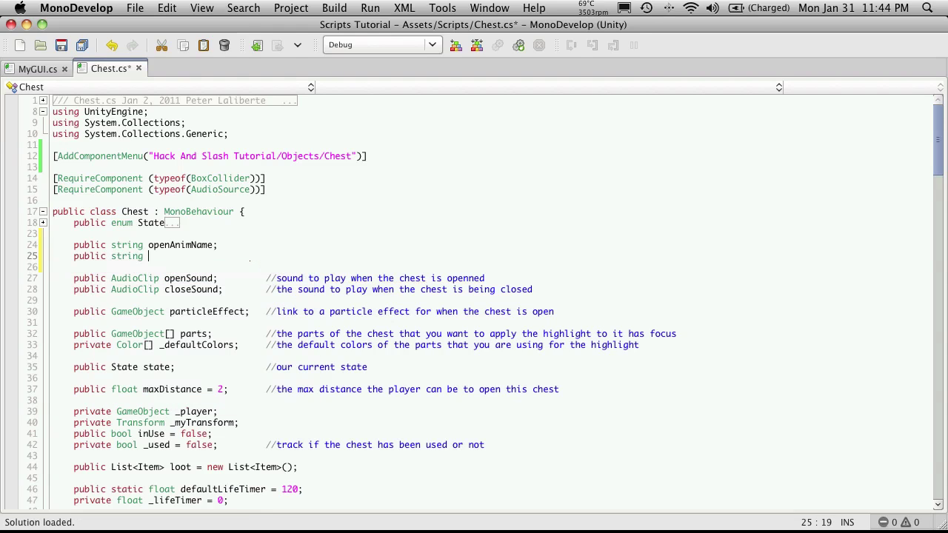
text(clos)
key(BackSpace)
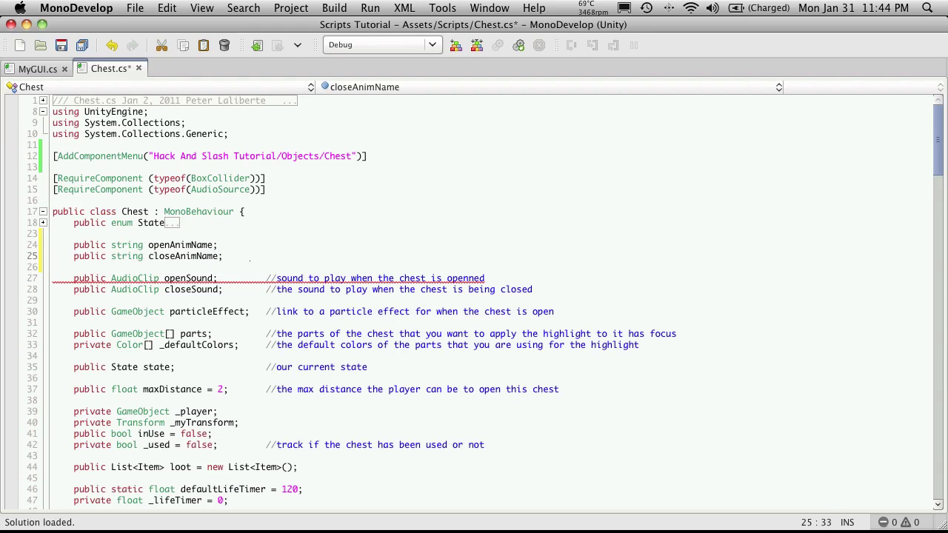
key(super+s)
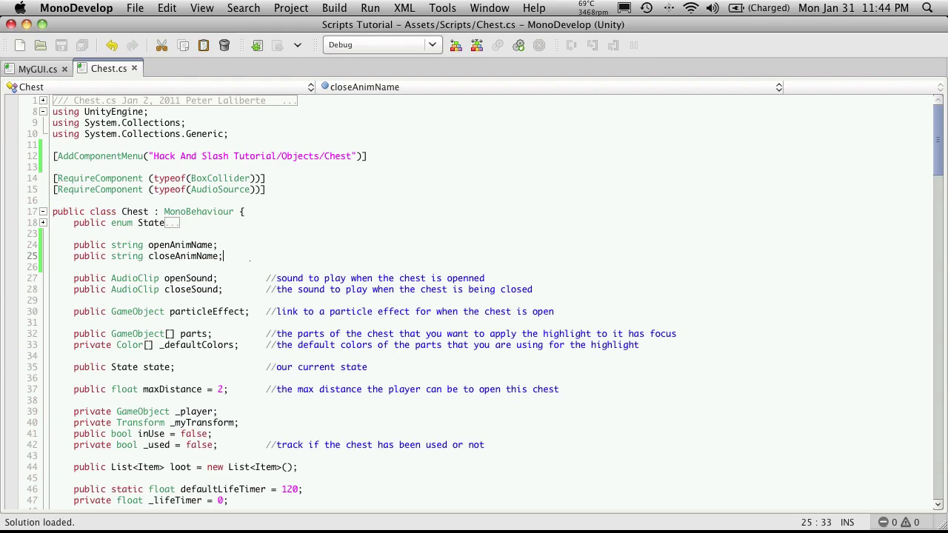
key(super+Tab)
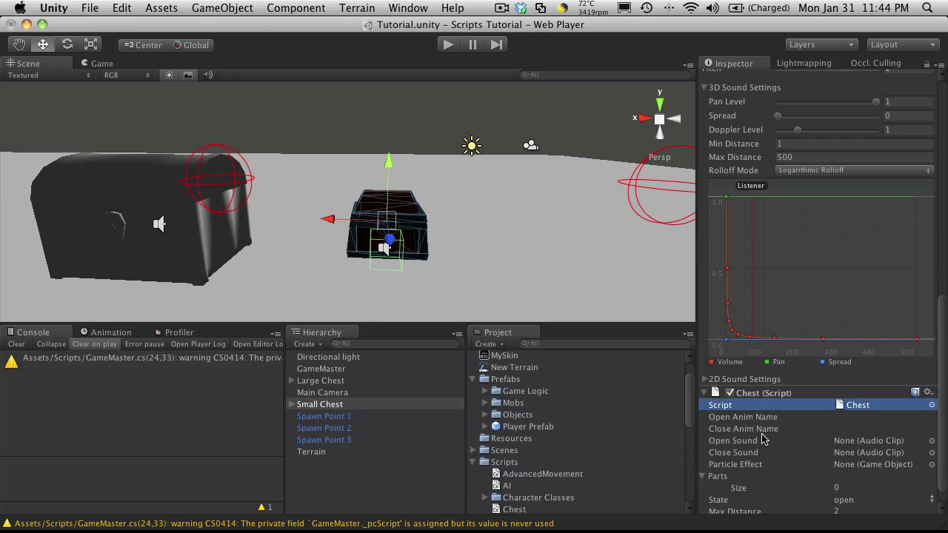
Step: Fold away the Small Chest's Box Collider and Audio Source components
scroll(754, 136, up, 12)
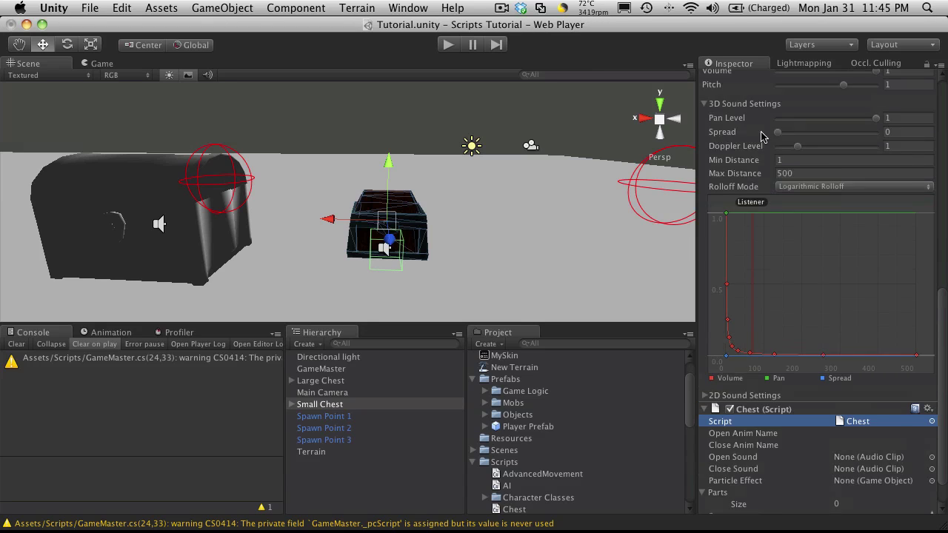
click(704, 235)
click(705, 250)
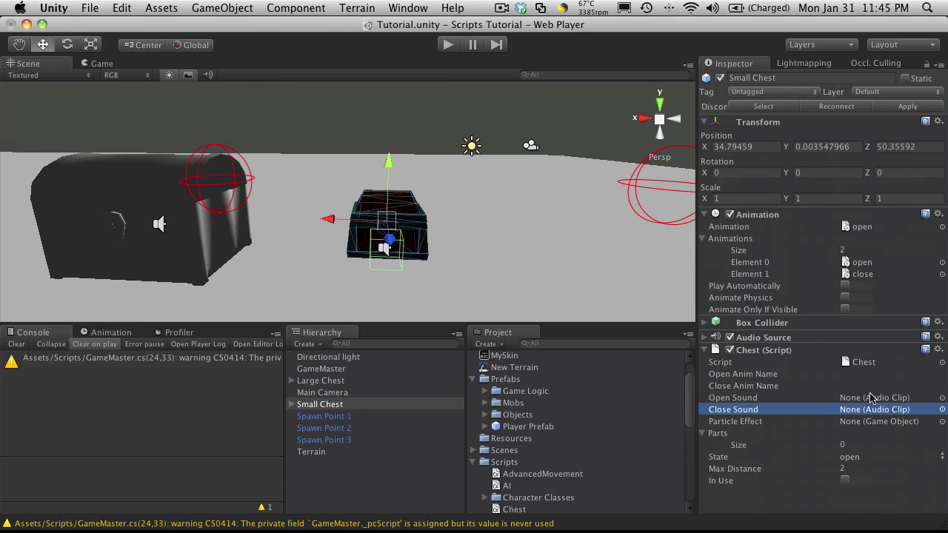
Step: Set Open Anim Name to 'open' and Close Anim Name to 'close', then reopen Chest.cs
click(867, 374)
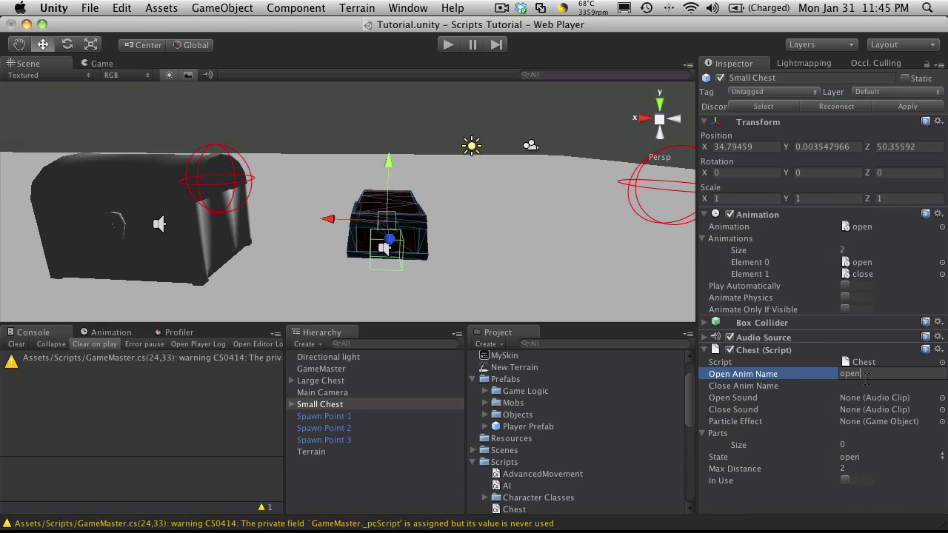
key(Tab)
text(close)
key(Return)
double_click(848, 362)
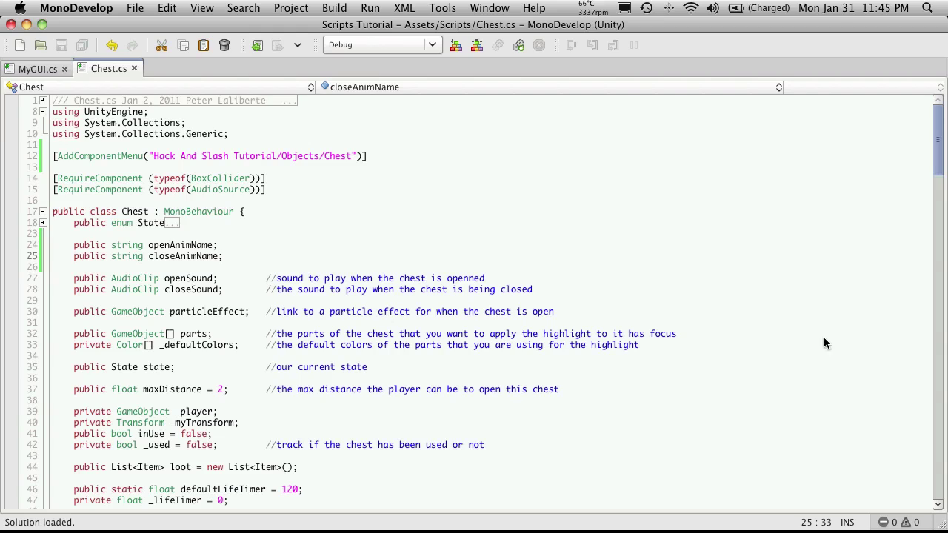
Step: Copy openAnimName, search for 'anima', and replace the hard-coded open name on line 139 with openAnimName
double_click(197, 244)
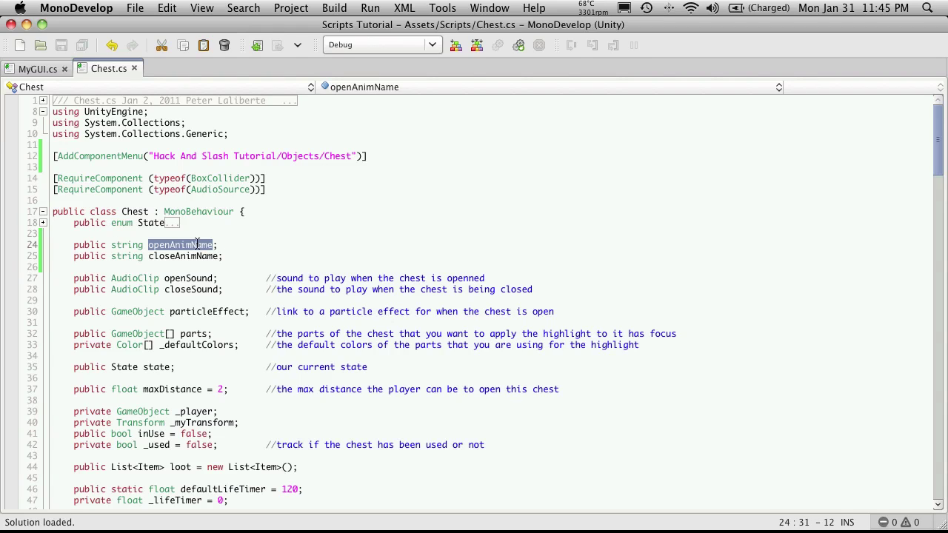
key(super+c)
key(super+f)
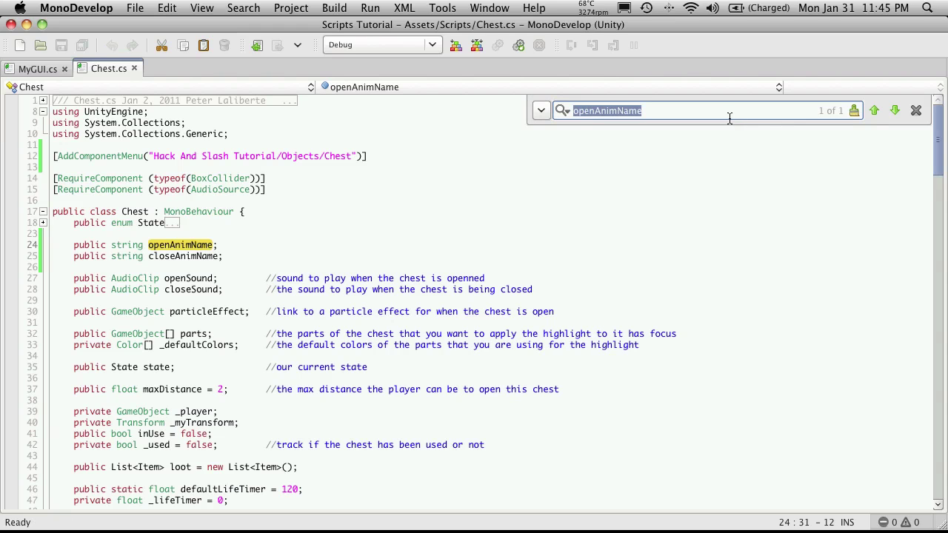
scroll(504, 255, down, 10)
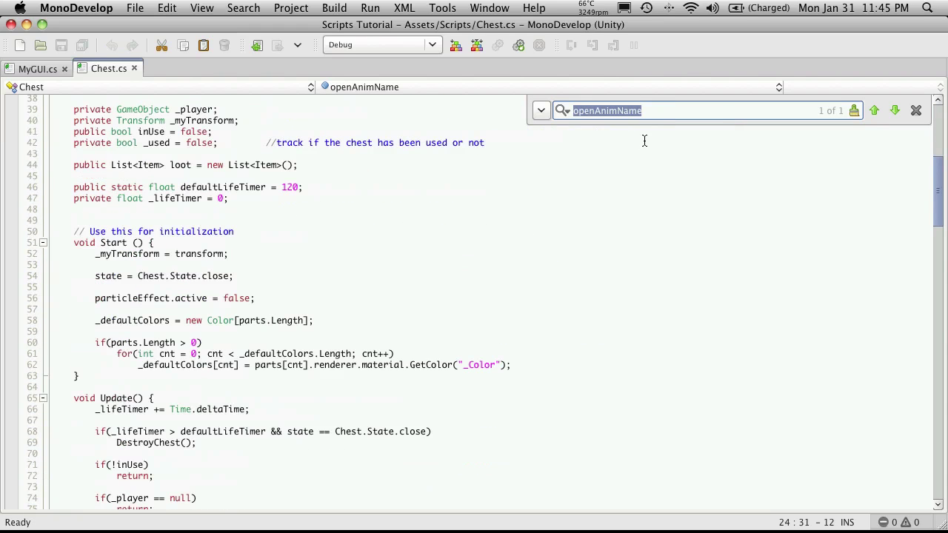
text(anima)
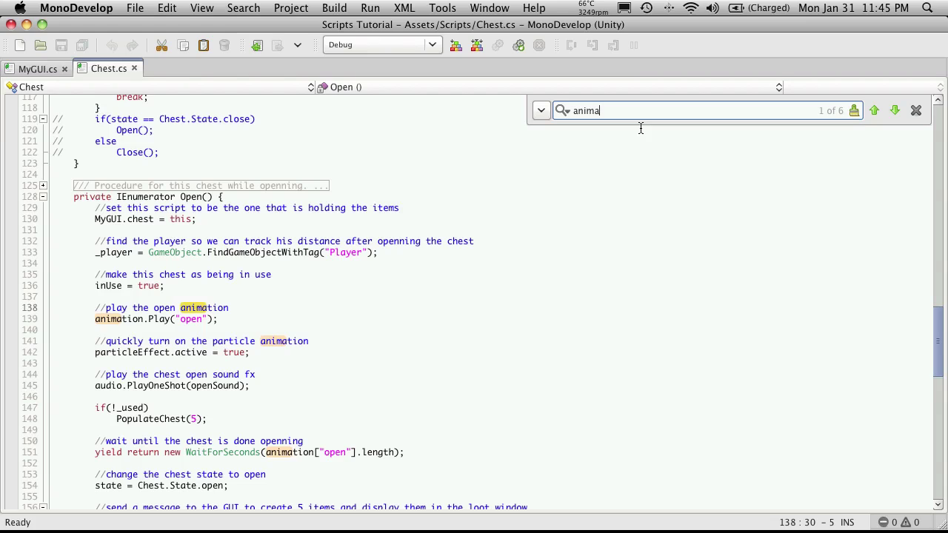
double_click(192, 319)
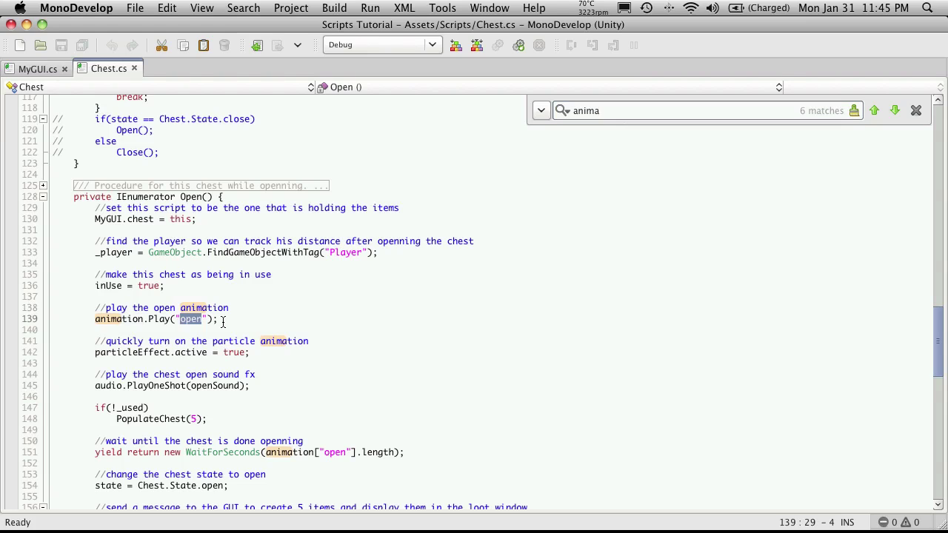
key(BackSpace)
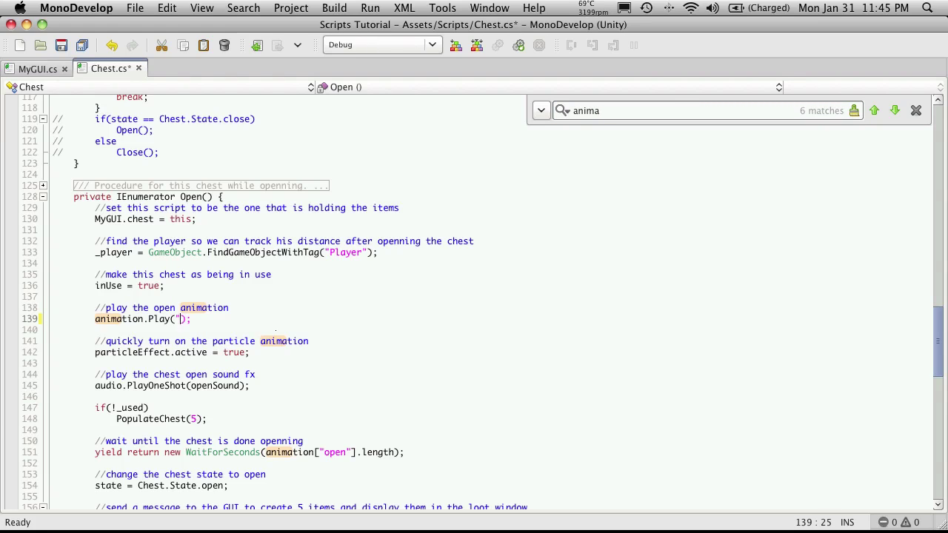
key(BackSpace)
key(Delete)
key(super+v)
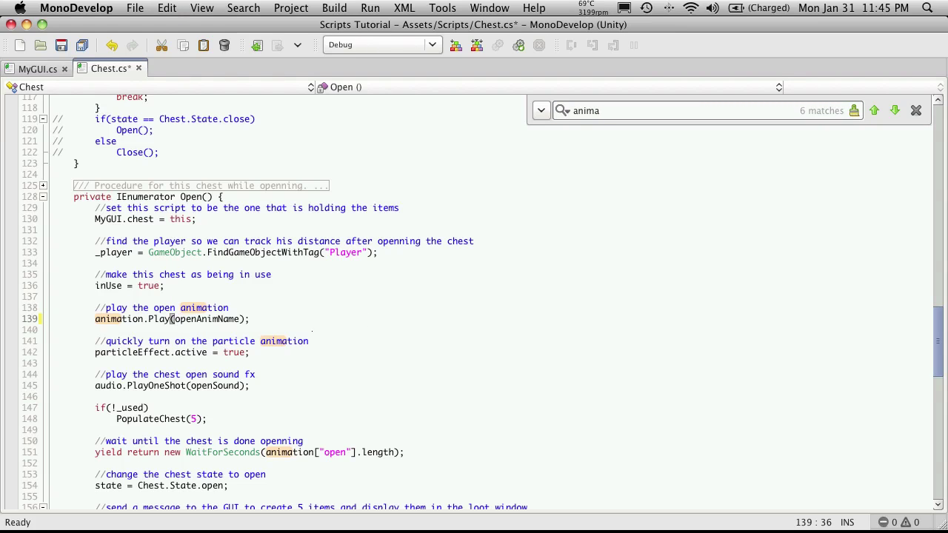
Step: Replace the quoted open name on line 151 with openAnimName
click(892, 111)
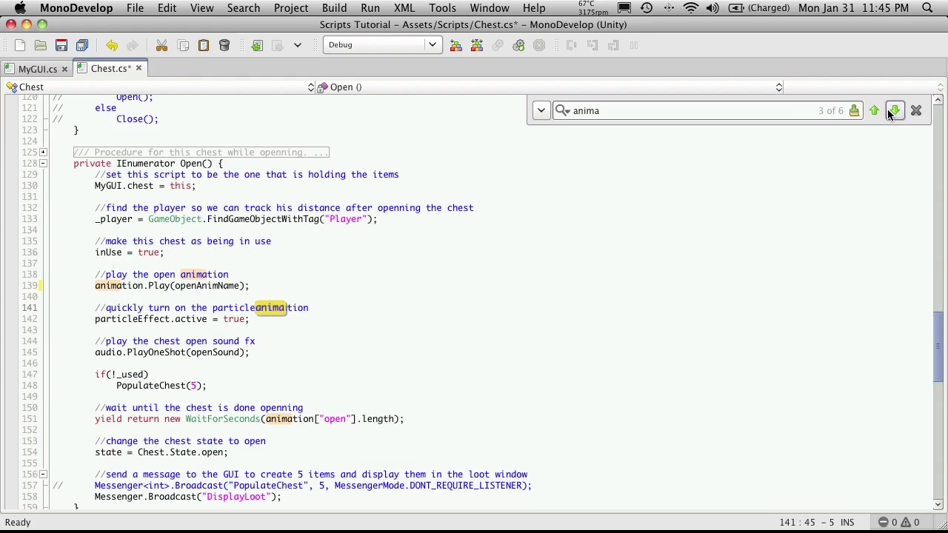
click(893, 112)
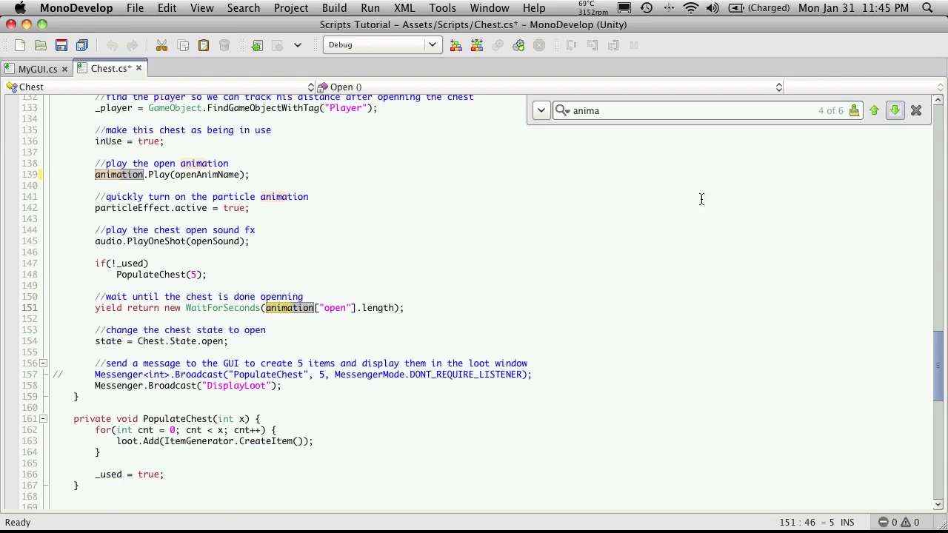
click(352, 307)
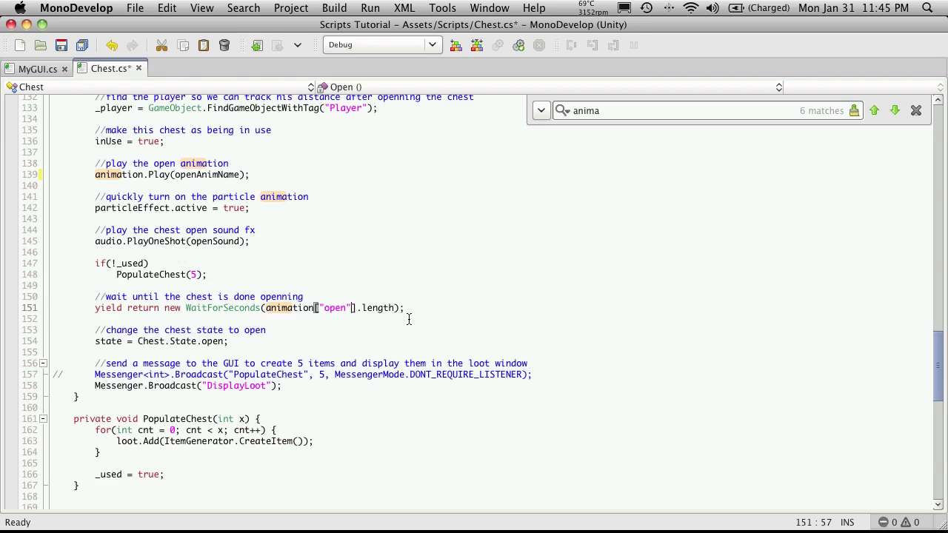
key(BackSpace)
key(BackSpace)
key(BackSpace)
key(BackSpace)
key(BackSpace)
key(BackSpace)
key(super+v)
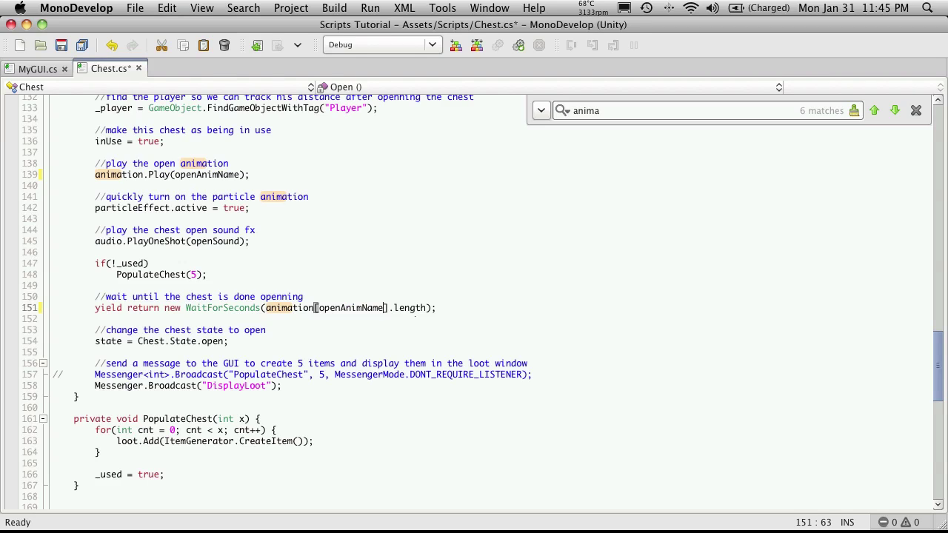
Step: Replace the quoted close names on lines 174 and 178 with closeAnimName
click(895, 111)
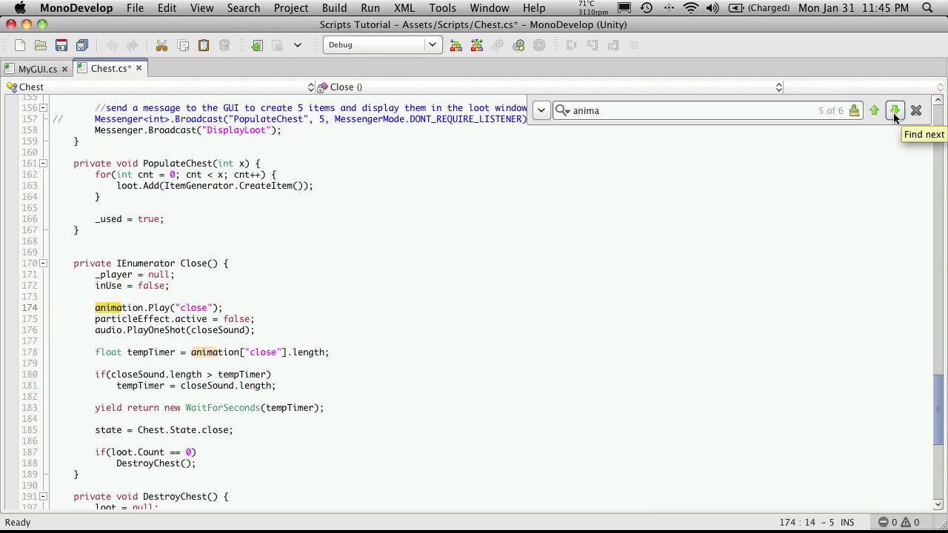
drag(178, 308, 210, 308)
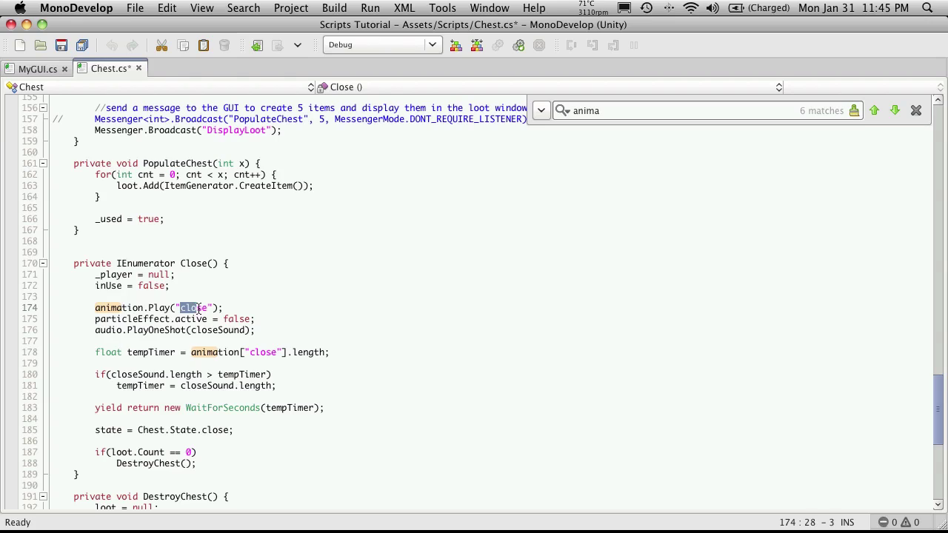
key(BackSpace)
key(BackSpace)
key(super+v)
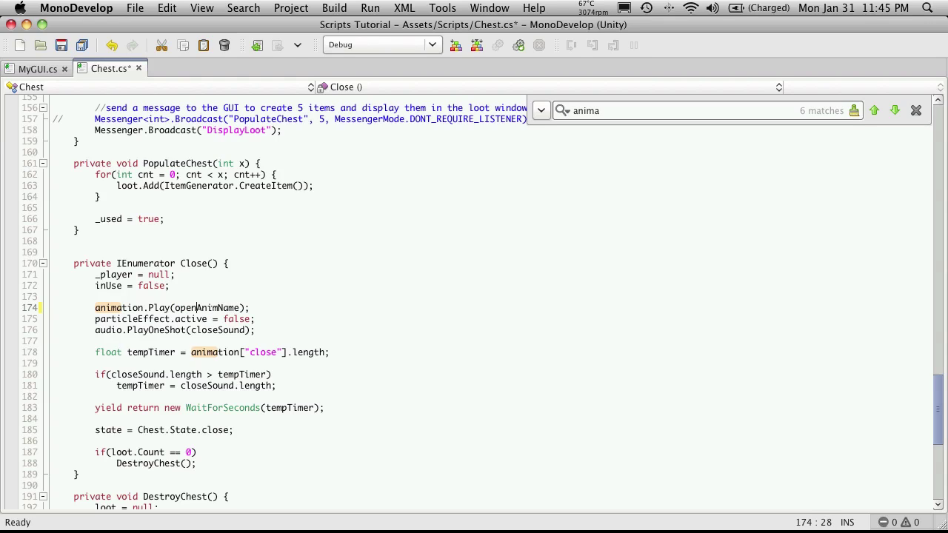
key(BackSpace)
key(BackSpace)
key(BackSpace)
key(BackSpace)
text(close)
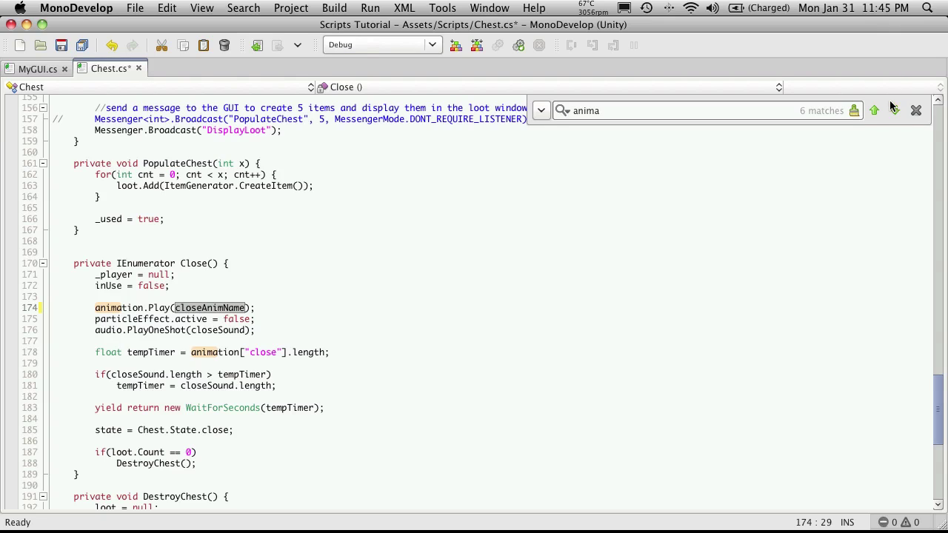
click(894, 110)
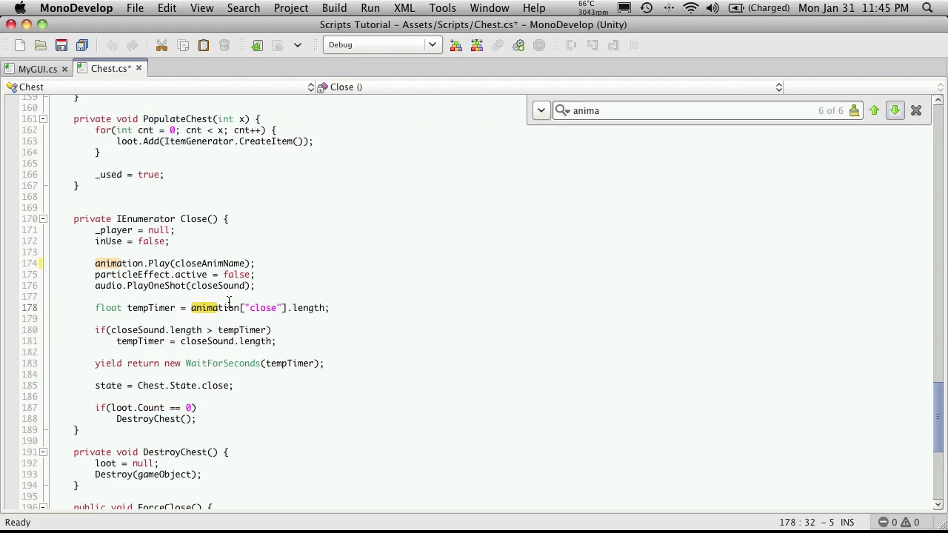
click(283, 309)
key(BackSpace)
key(BackSpace)
key(BackSpace)
key(BackSpace)
key(BackSpace)
key(BackSpace)
key(BackSpace)
text(openAnimName)
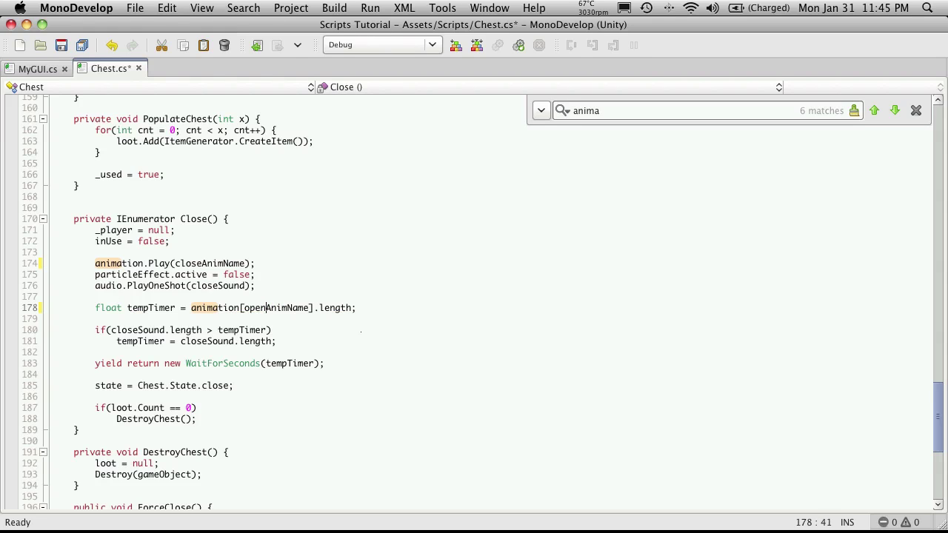
key(BackSpace)
key(BackSpace)
key(BackSpace)
key(BackSpace)
text(close)
Step: Review the remaining 'anima' matches, close the find bar and save Chest.cs
click(895, 111)
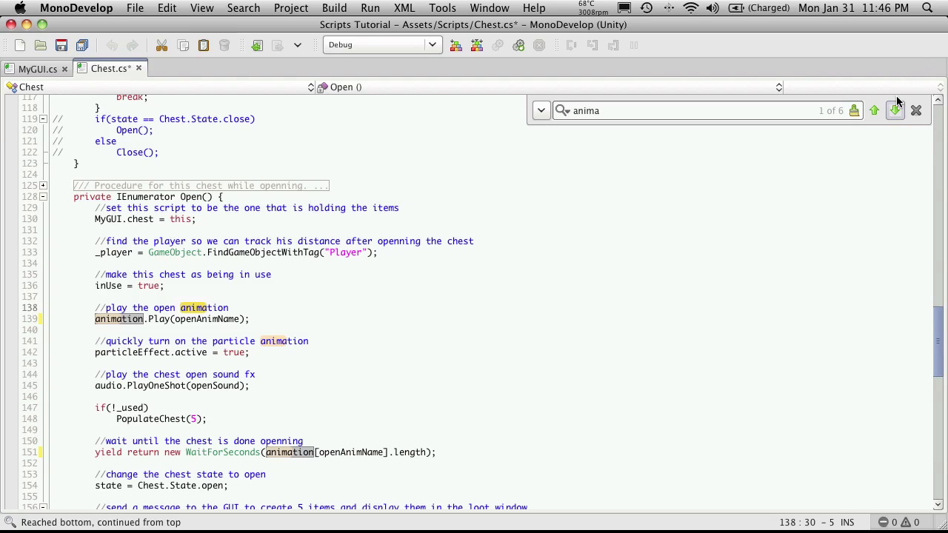
click(897, 110)
click(897, 110)
click(896, 111)
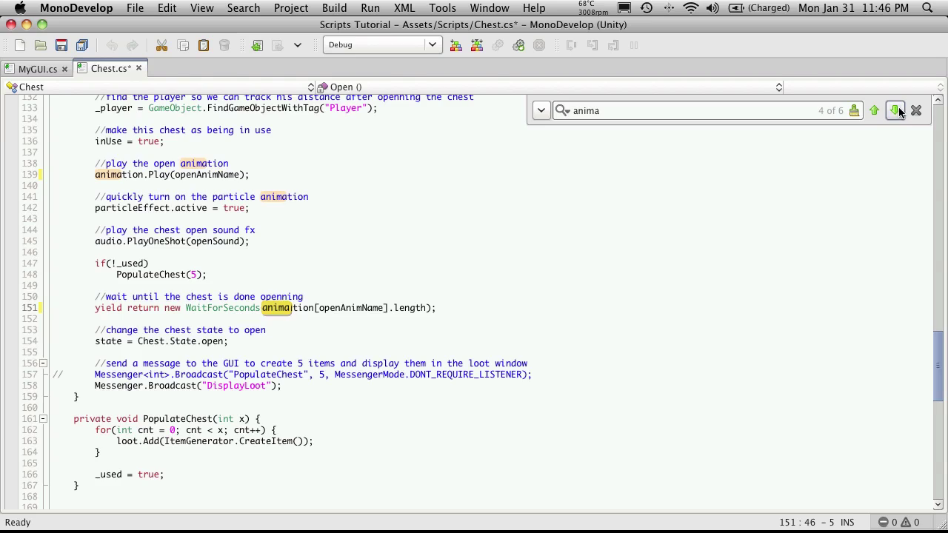
click(897, 110)
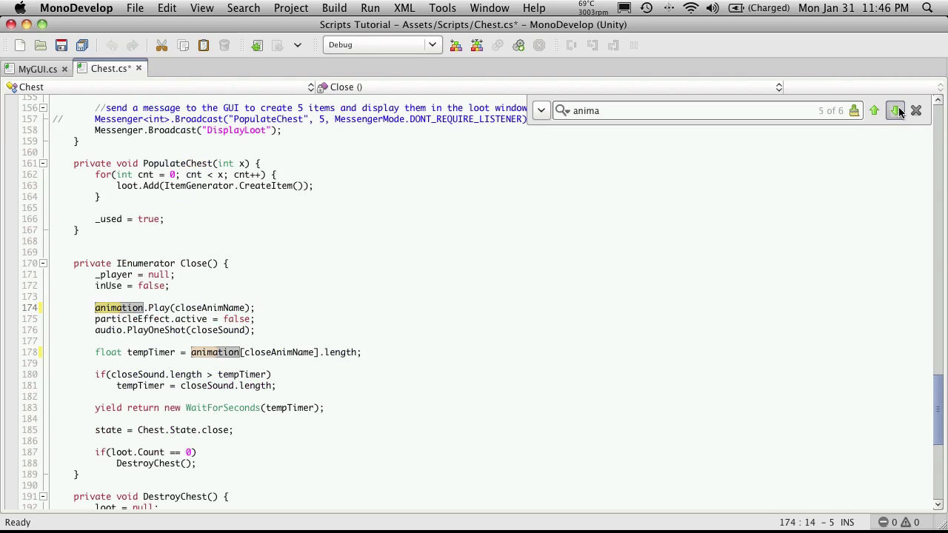
click(896, 110)
click(896, 110)
click(897, 111)
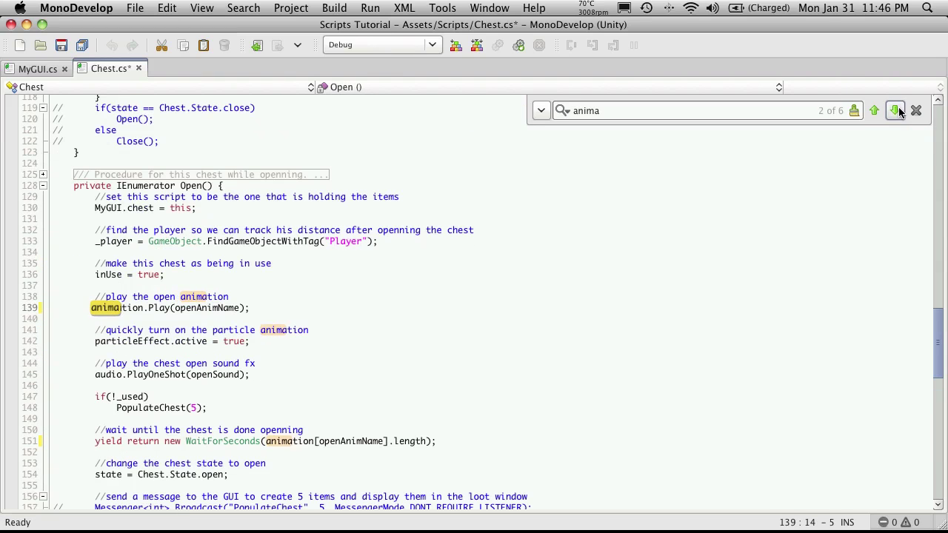
click(915, 110)
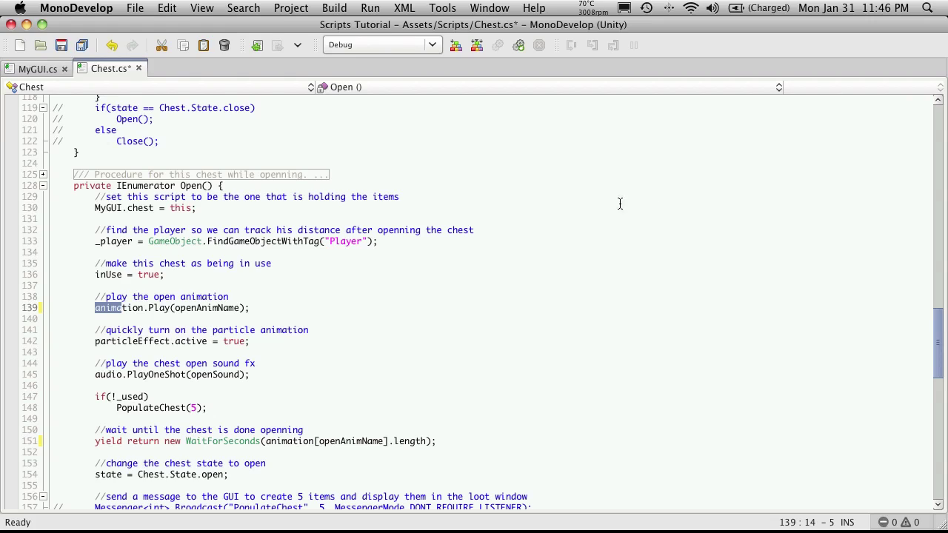
key(super+s)
Step: Back in Unity, collapse the Small Chest's Animation and Chest (Script) components in the Inspector
key(super+Tab)
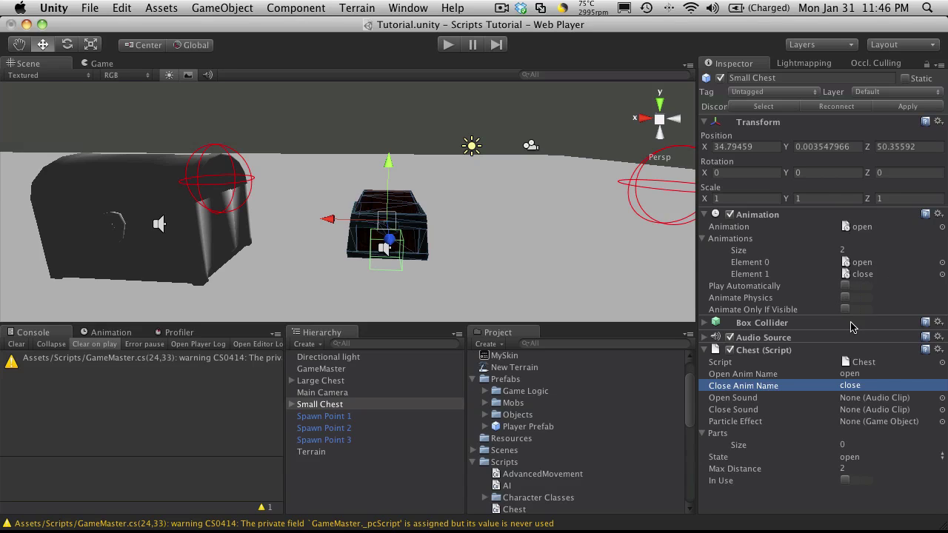
click(705, 216)
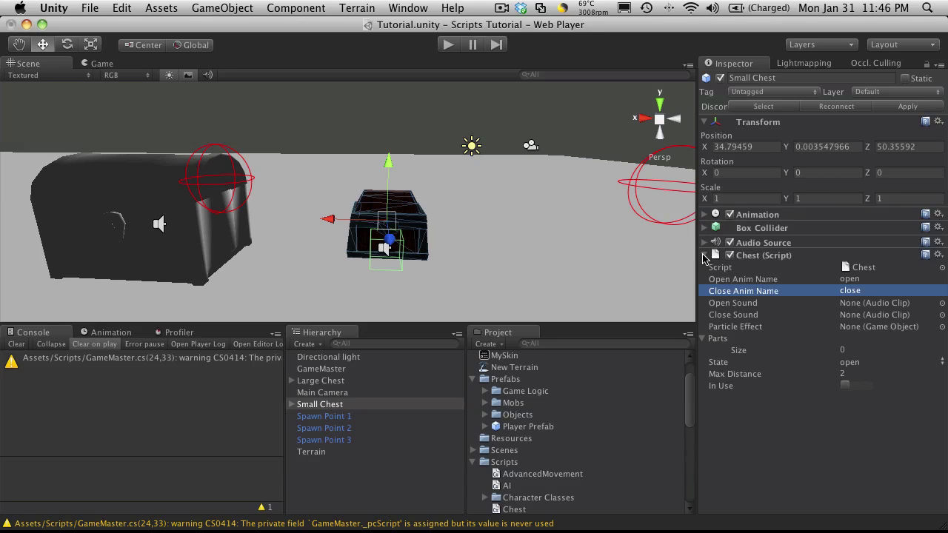
click(704, 256)
Step: Size the Box Collider to about 2.67 × 1.99 × 1.75 with centre Y 0.99, checking front and top views
click(703, 230)
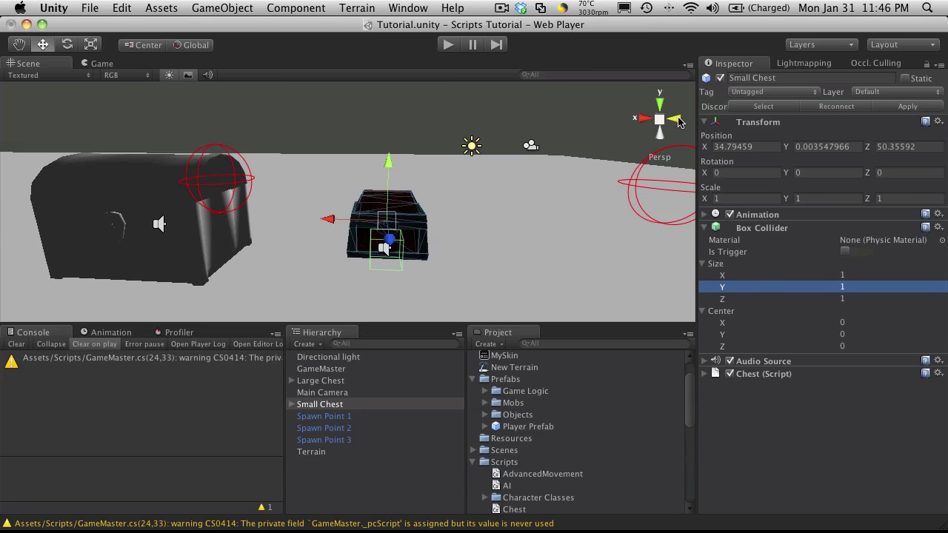
click(659, 120)
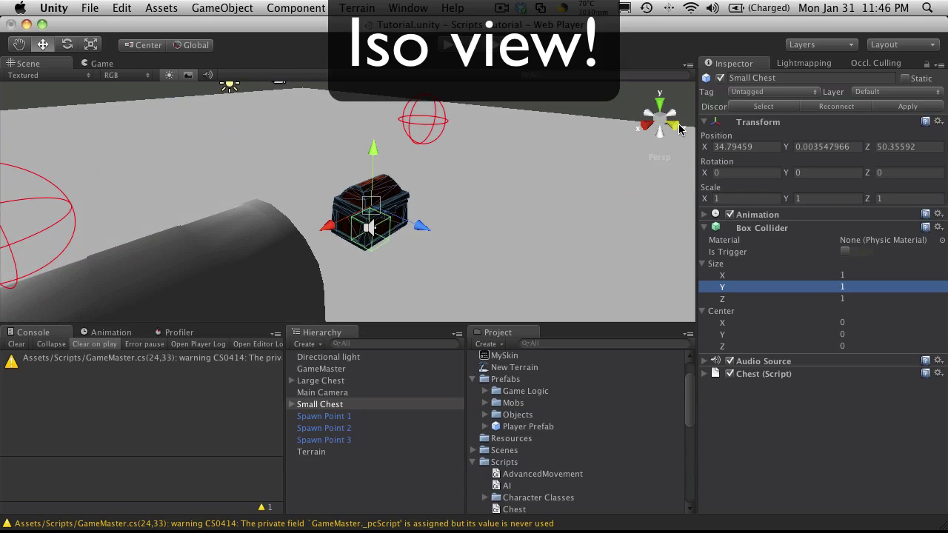
click(680, 127)
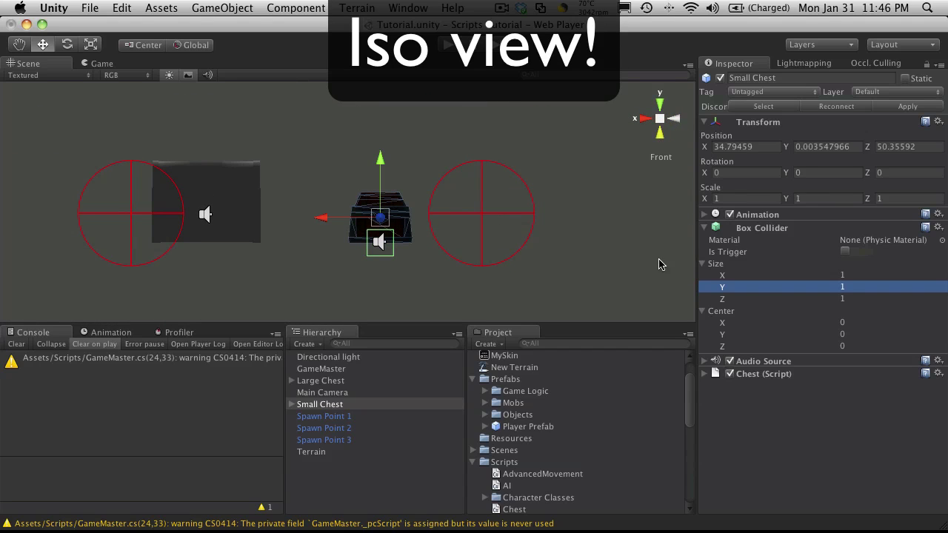
drag(745, 338, 770, 337)
drag(754, 278, 797, 277)
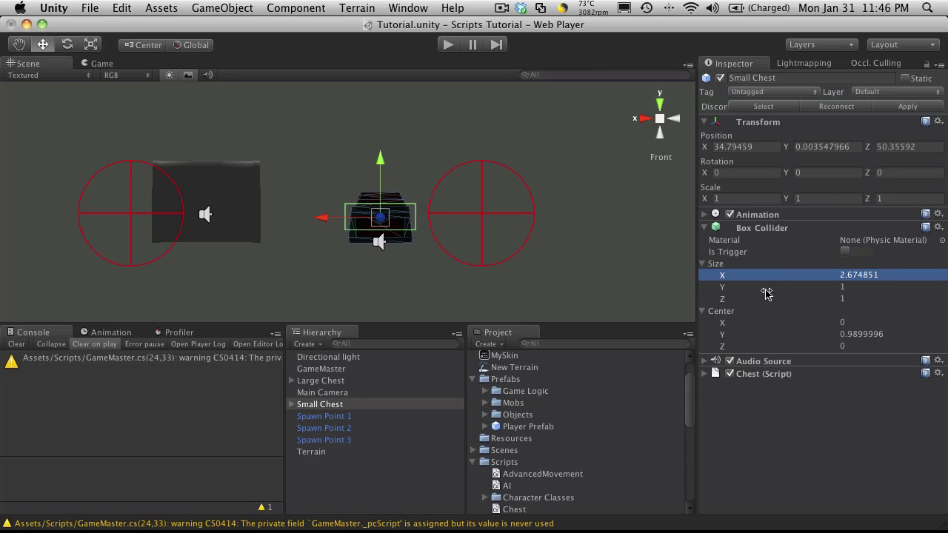
click(764, 289)
drag(764, 289, 796, 289)
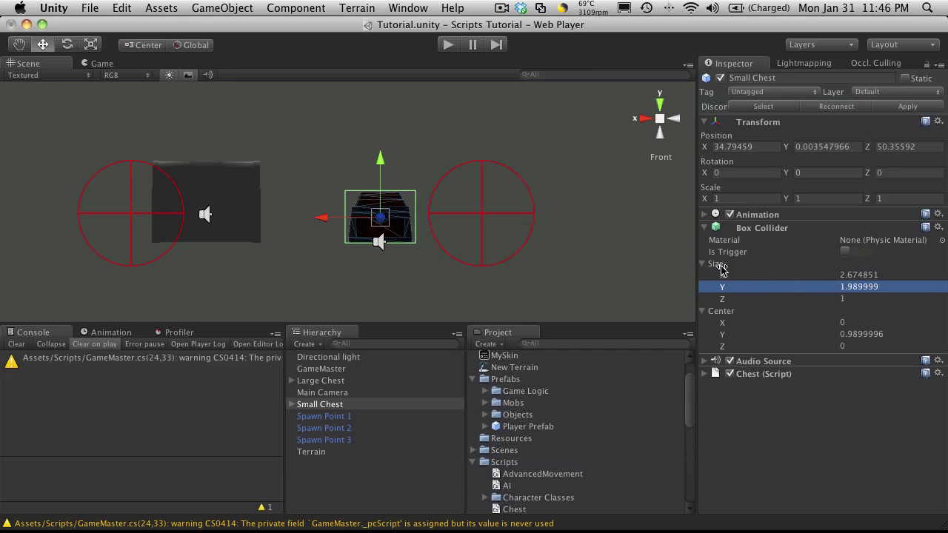
click(662, 103)
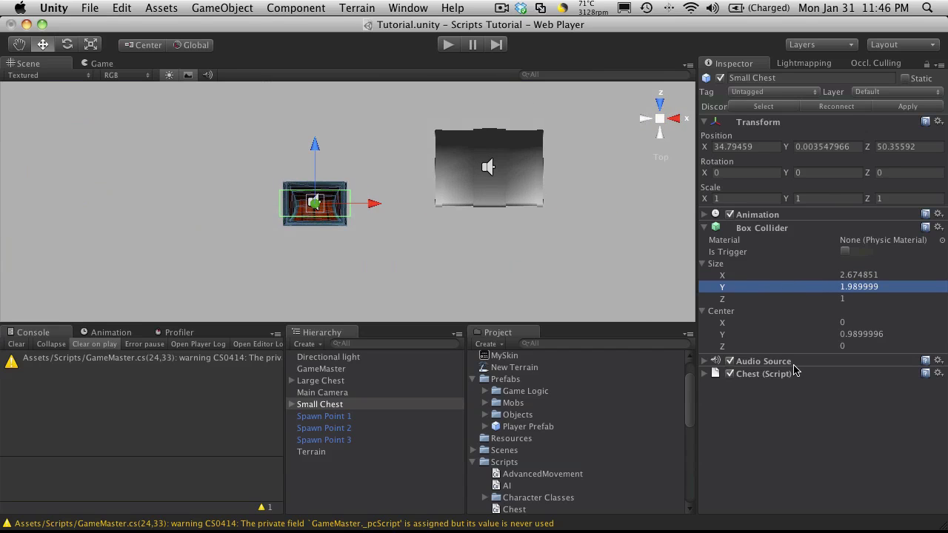
drag(737, 304, 758, 300)
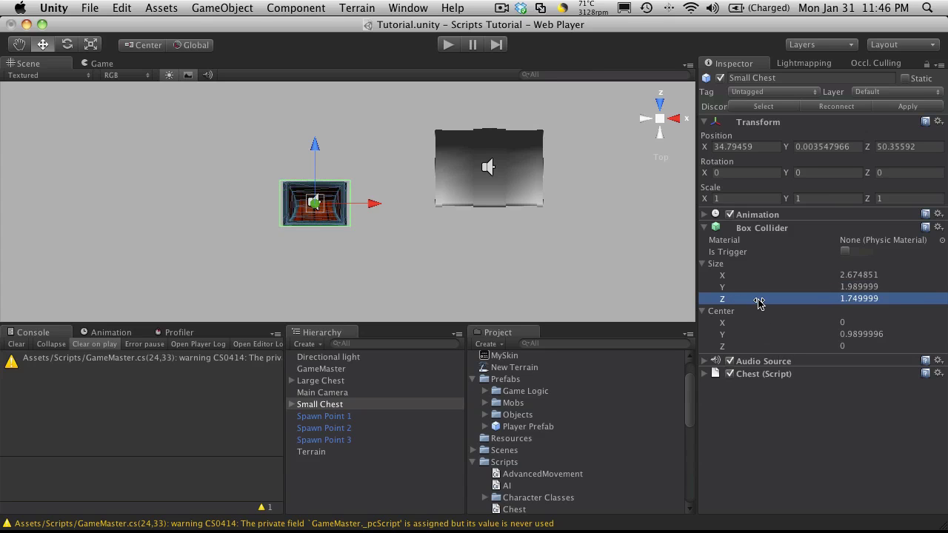
click(662, 120)
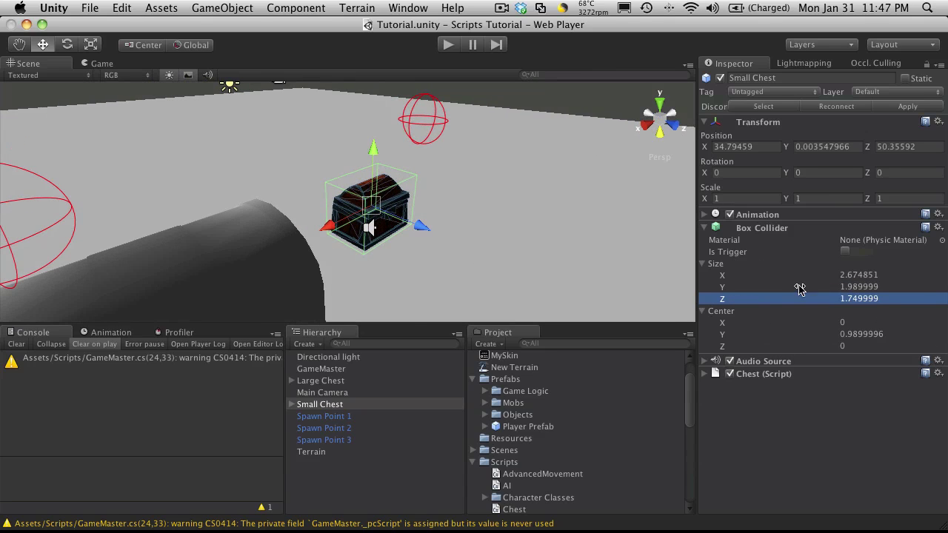
click(705, 228)
Step: Check the Audio Source settings, then show the Chest script's unassigned sound and particle effect slots
click(705, 243)
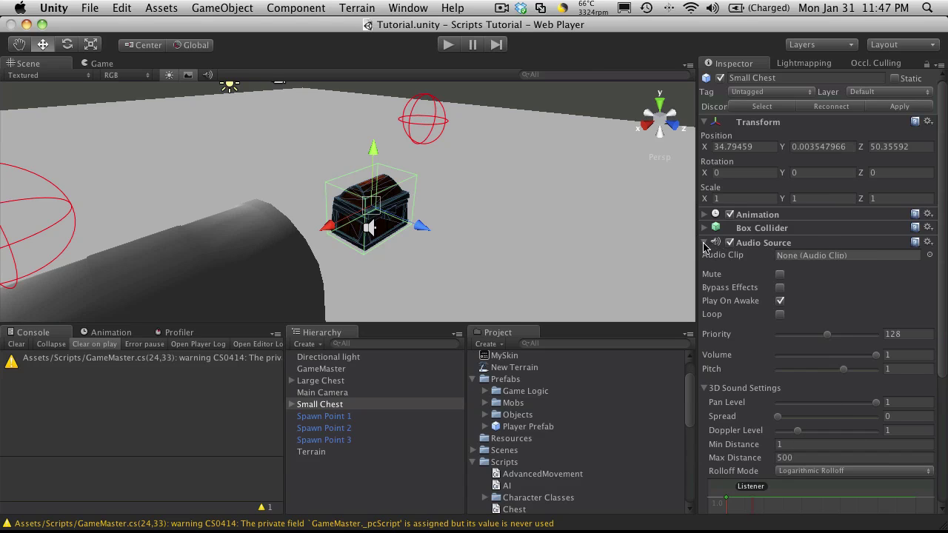
click(705, 243)
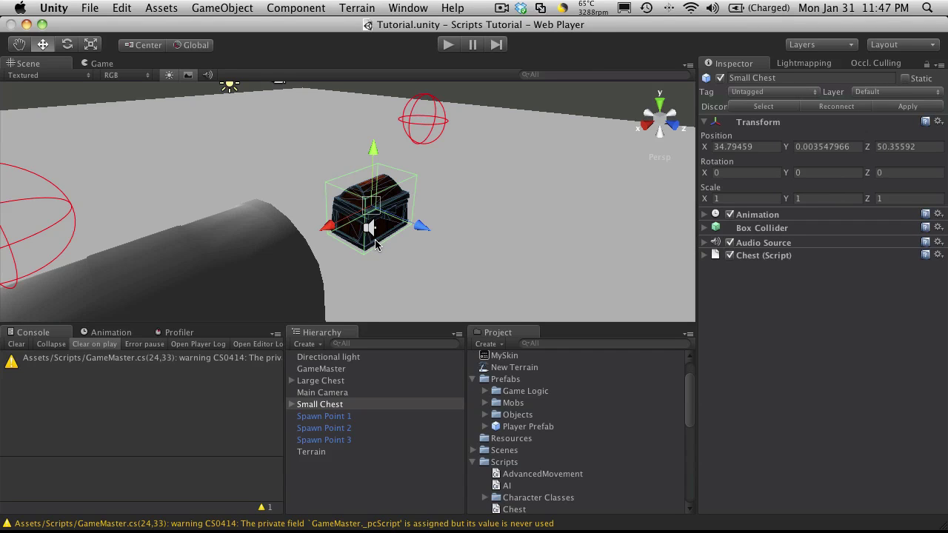
click(703, 256)
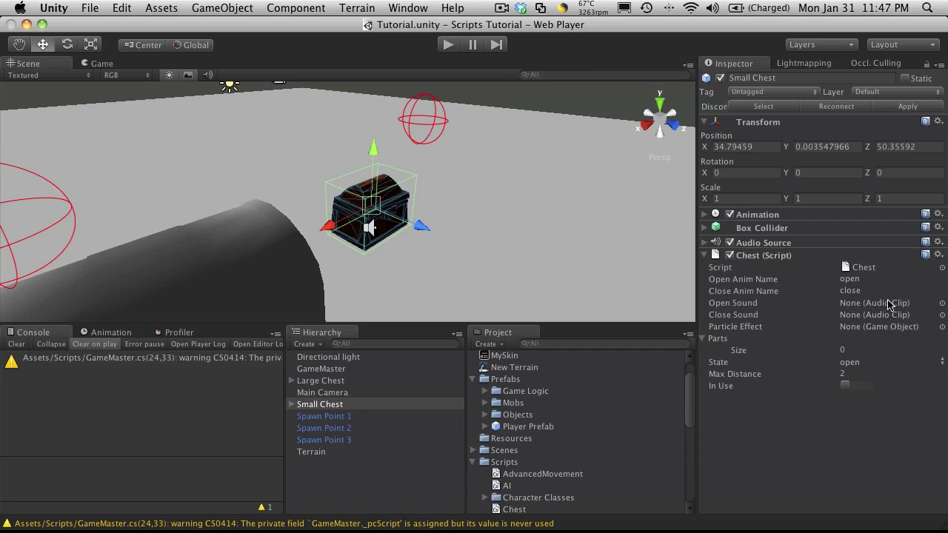
scroll(537, 406, up, 3)
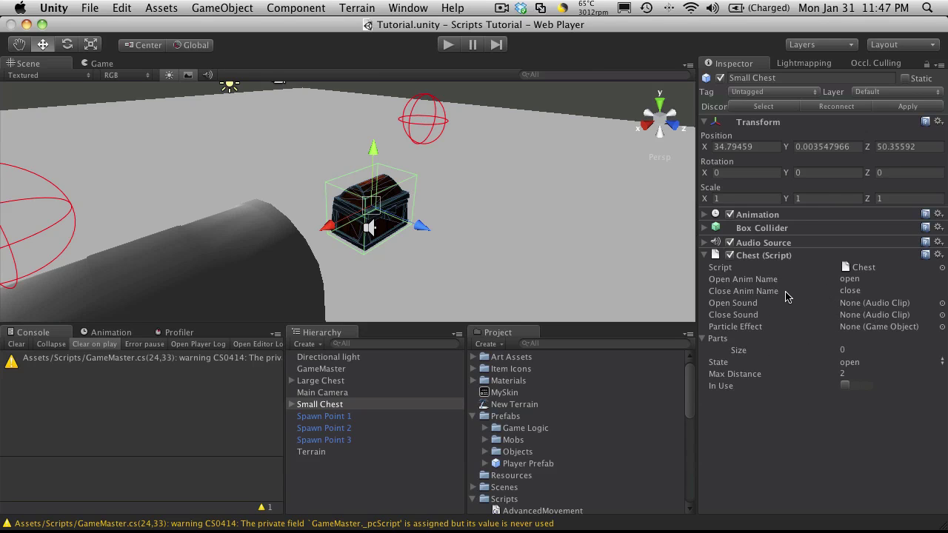
key(super+Tab)
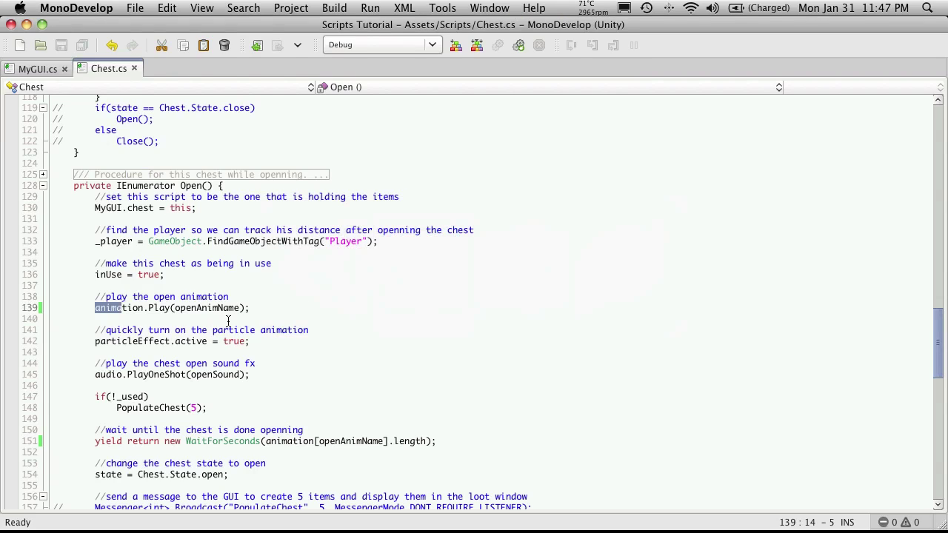
scroll(318, 317, down, 5)
scroll(317, 317, up, 5)
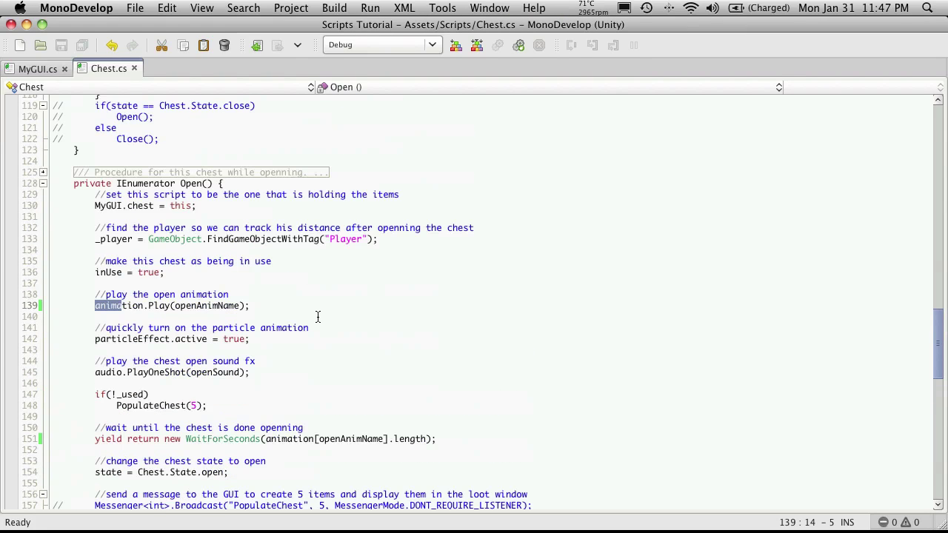
key(super+f)
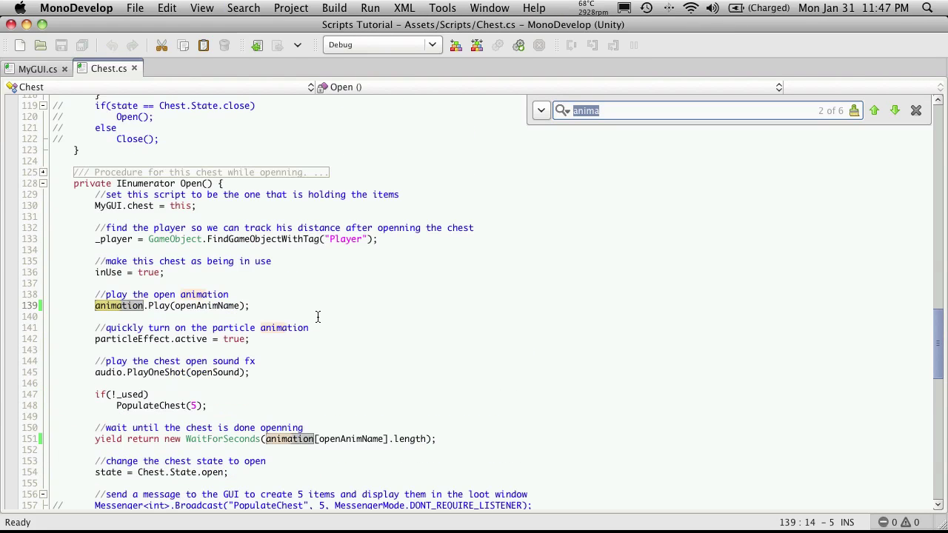
text(play)
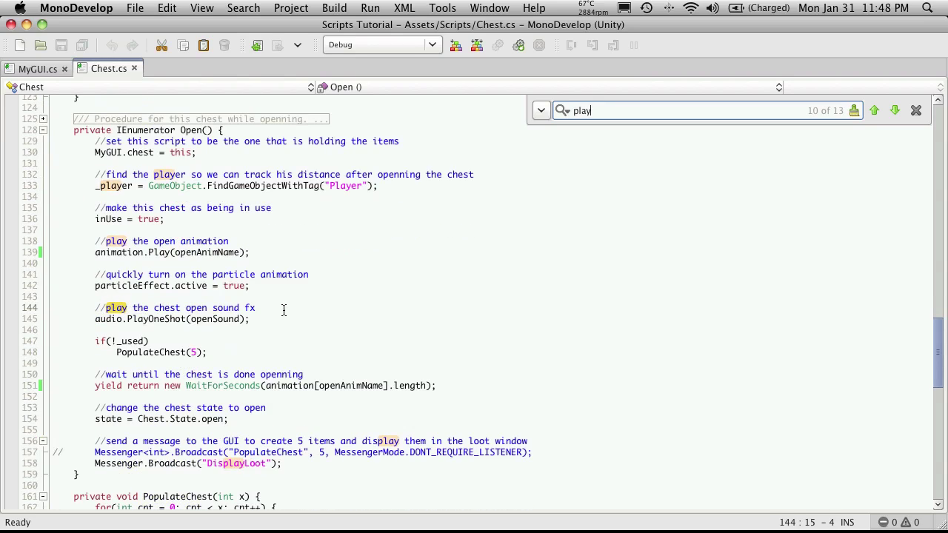
double_click(234, 320)
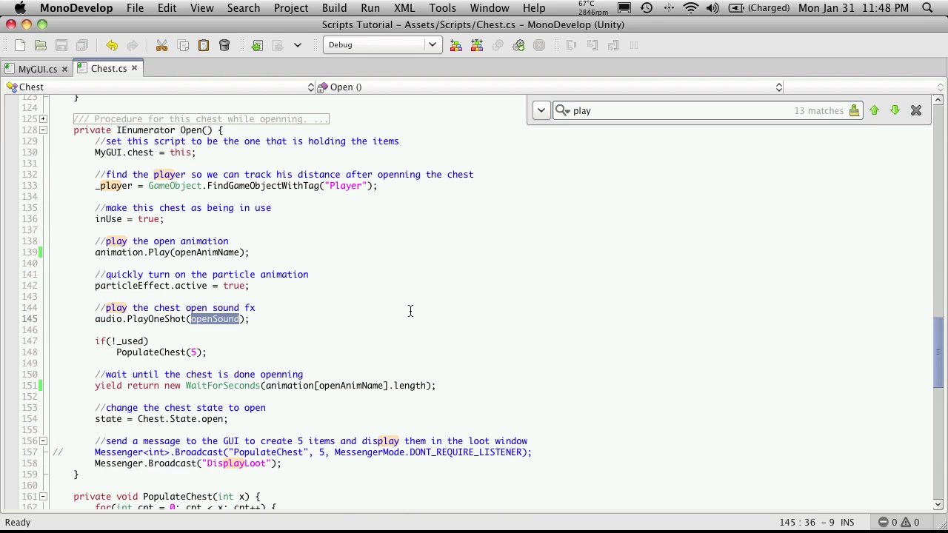
scroll(411, 312, up, 10)
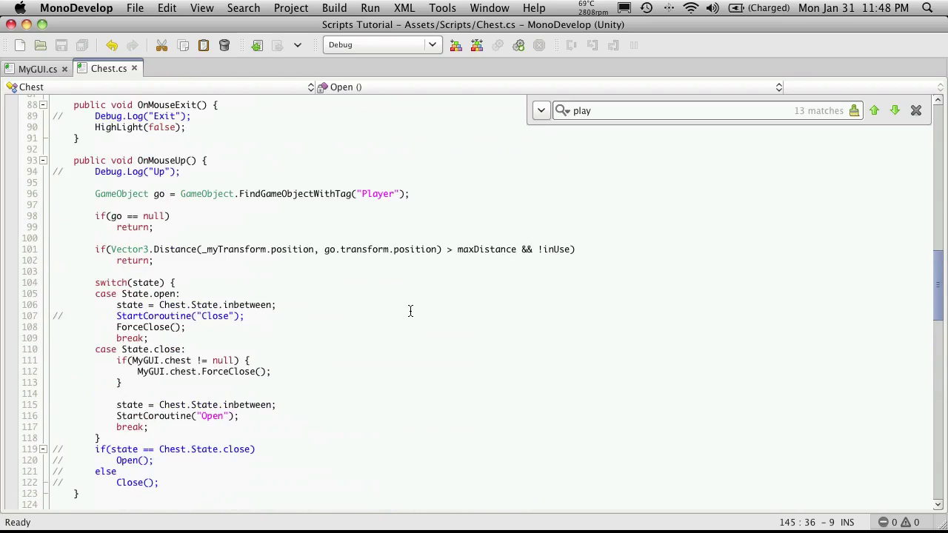
scroll(410, 311, up, 20)
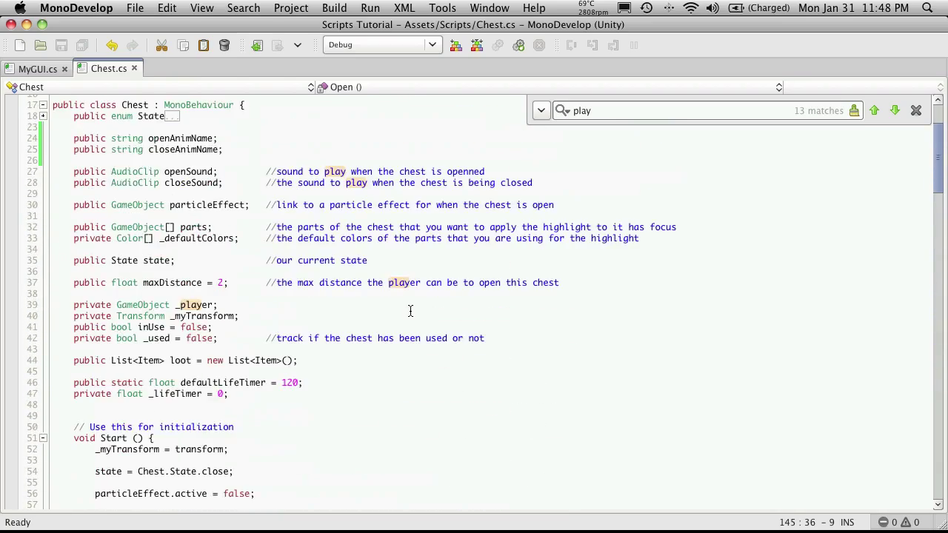
scroll(411, 311, up, 5)
scroll(298, 263, down, 20)
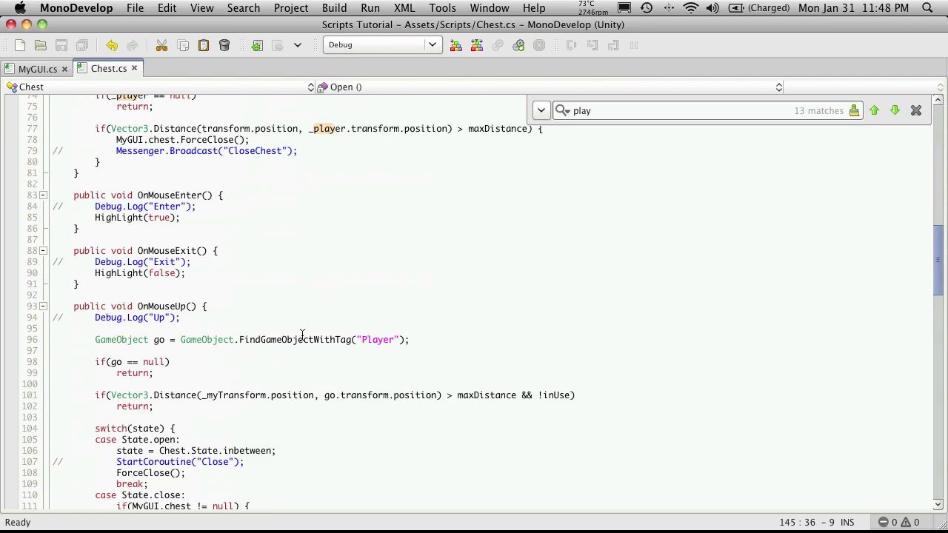
click(916, 110)
key(super+Tab)
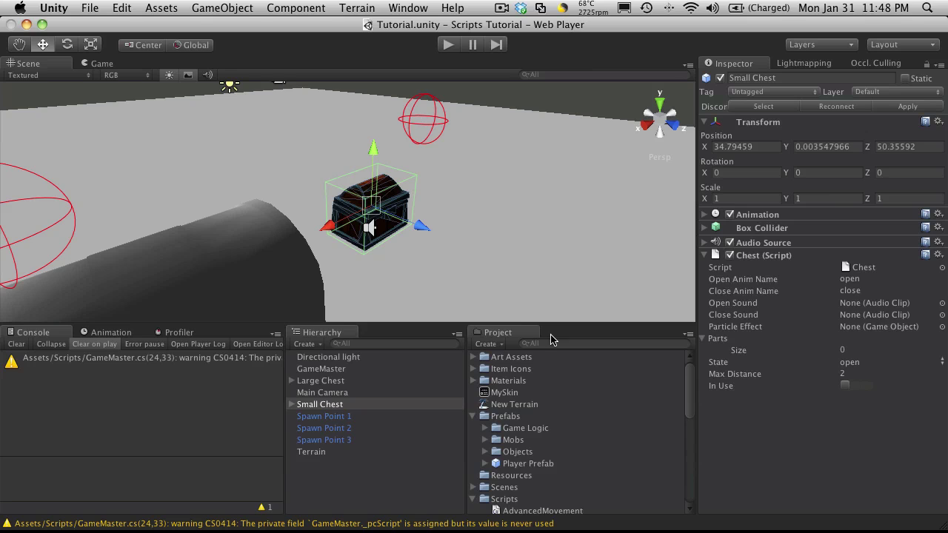
Step: Run the scene briefly and stop it once UnassignedReferenceException errors for particleEffect appear in the Console
click(448, 45)
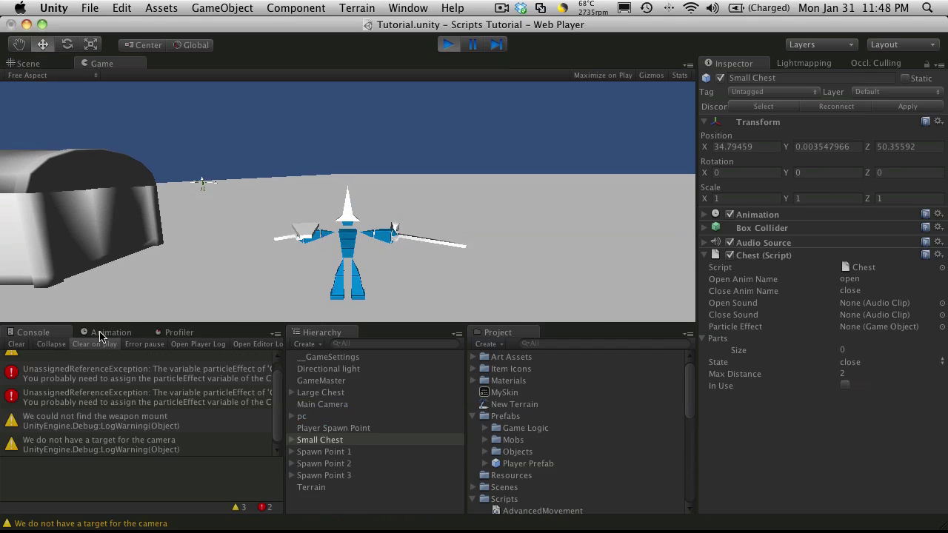
click(447, 45)
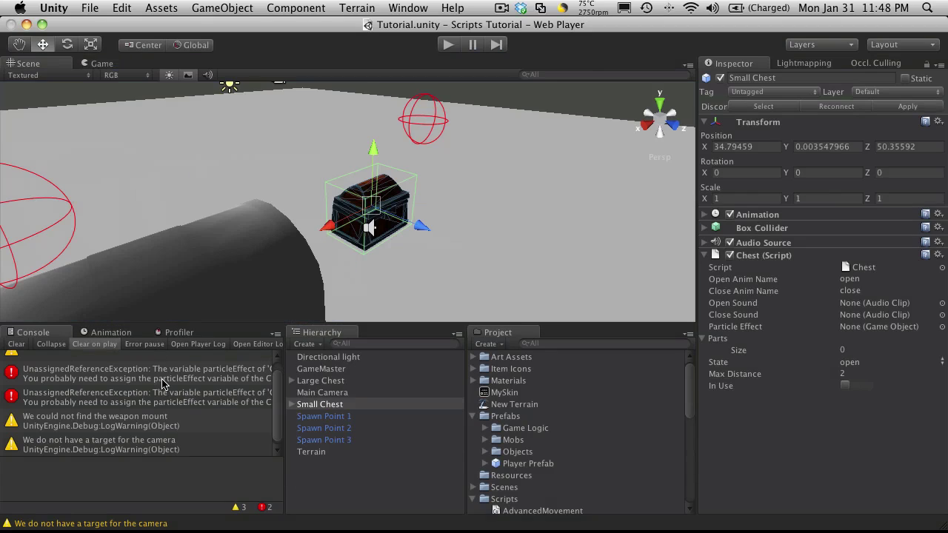
click(151, 376)
Step: Guard particleEffect.active = false in Start with if(particleEffect != null) and save Chest.cs
double_click(151, 375)
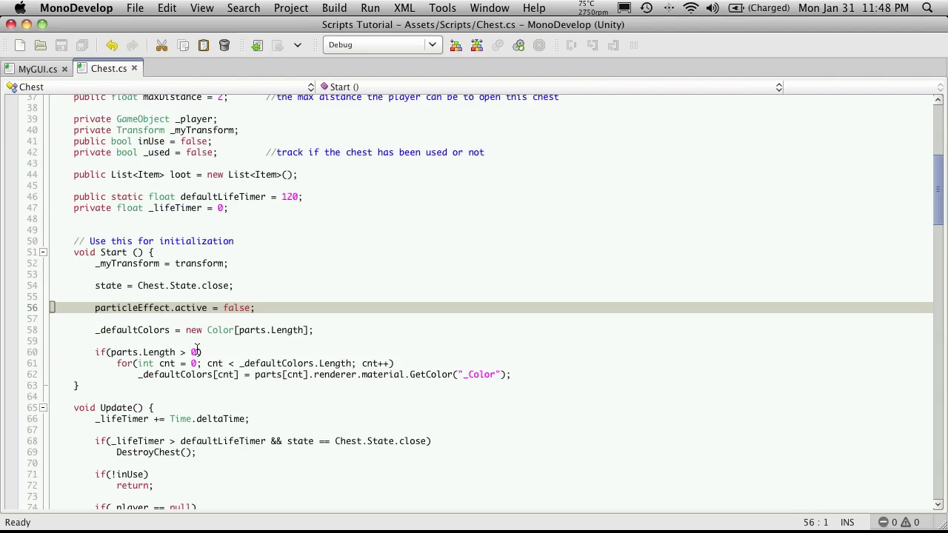
click(225, 302)
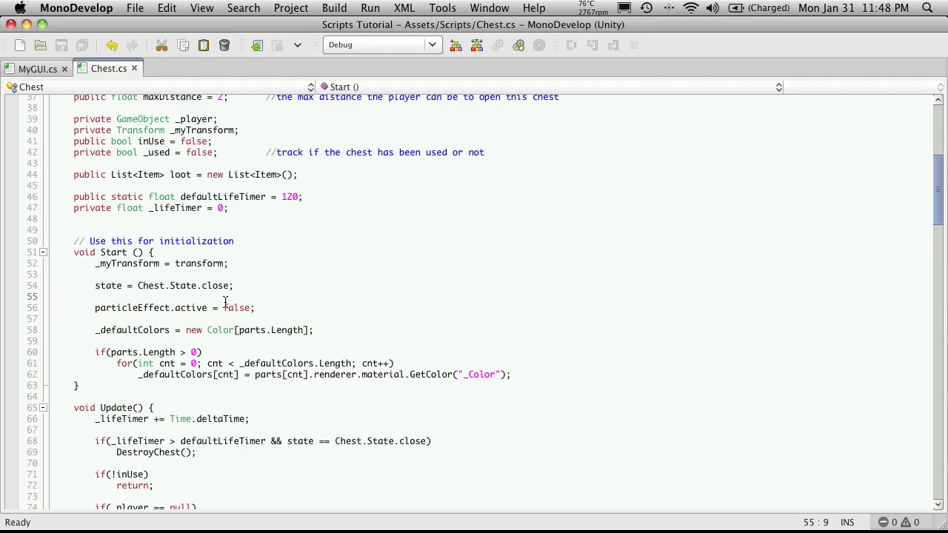
key(Return)
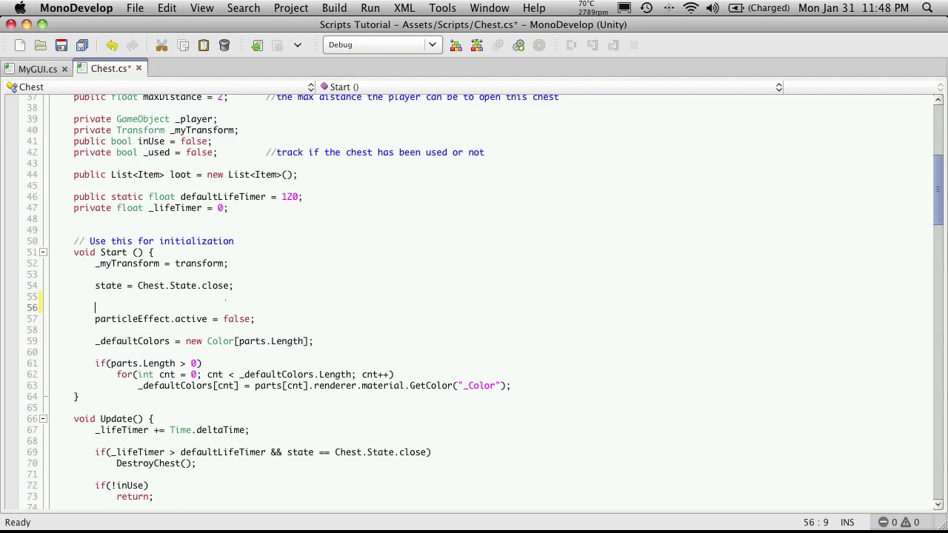
text(if()
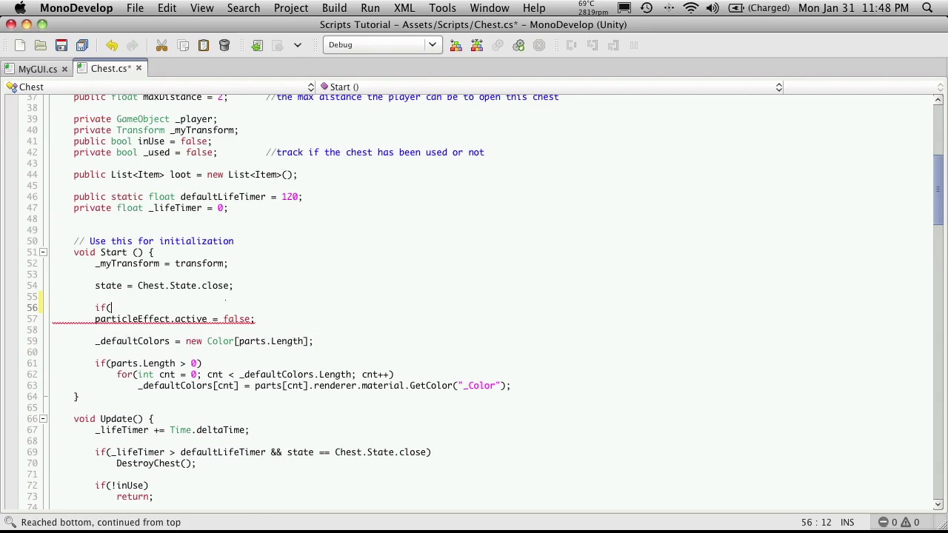
text(parti)
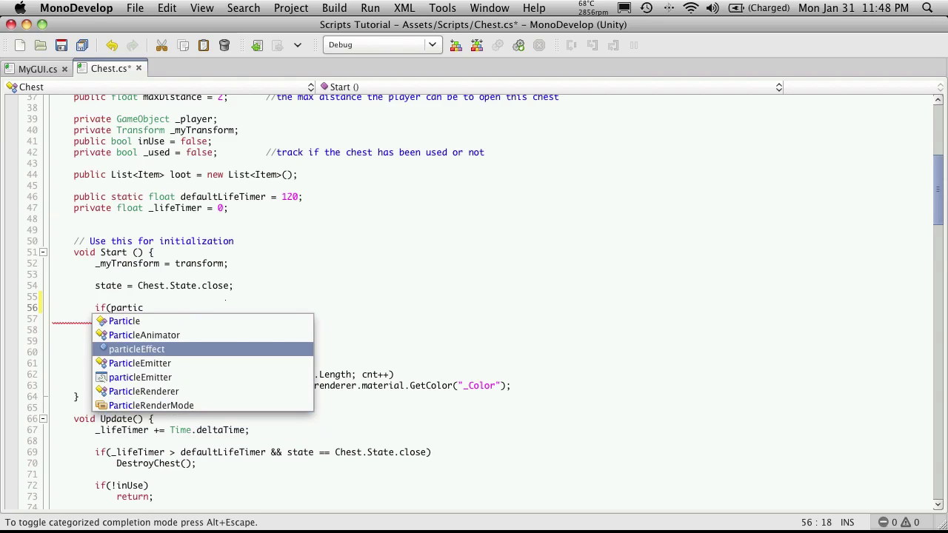
text(c)
key(Return)
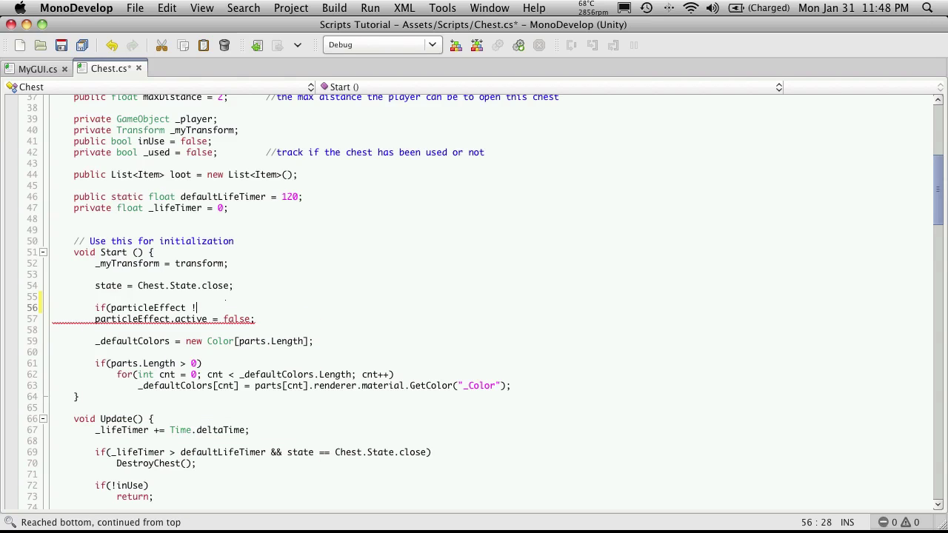
text(!= null))
key(Down)
key(Home)
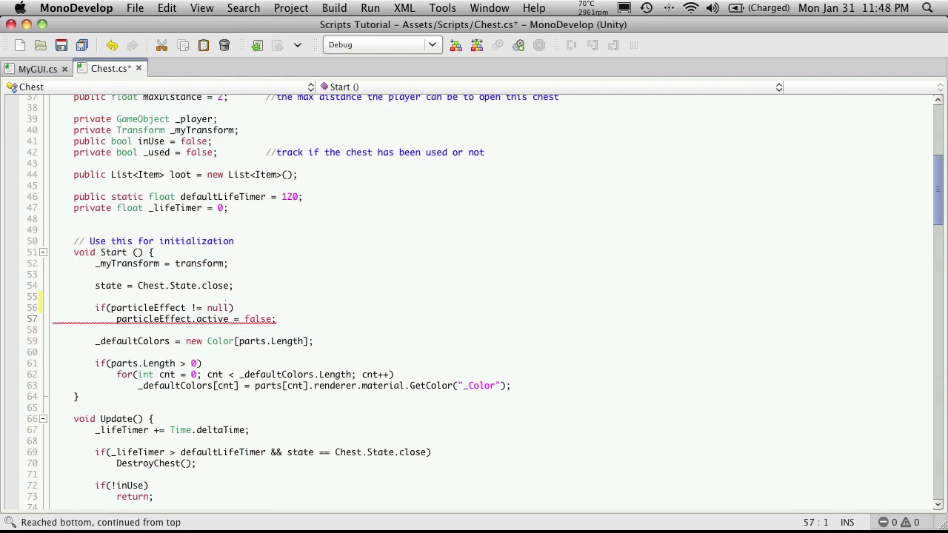
key(super+s)
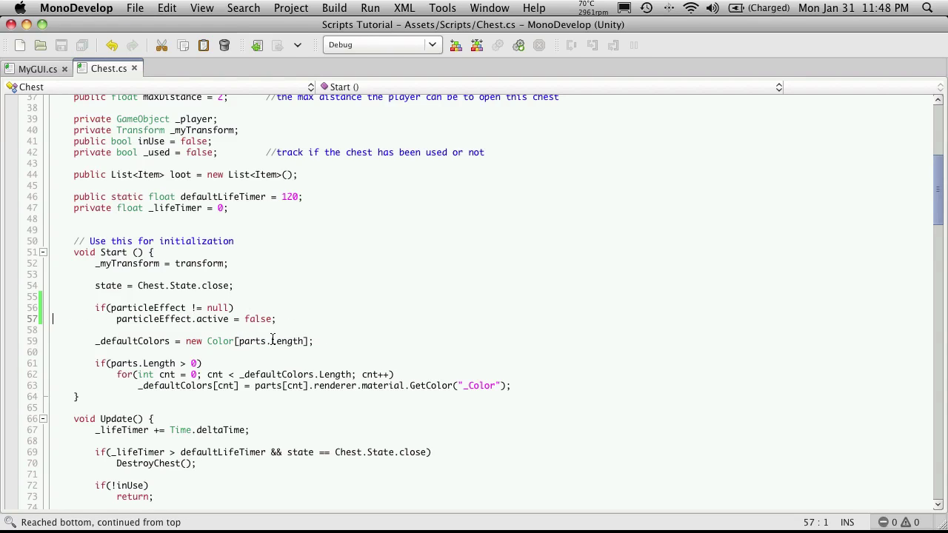
double_click(163, 309)
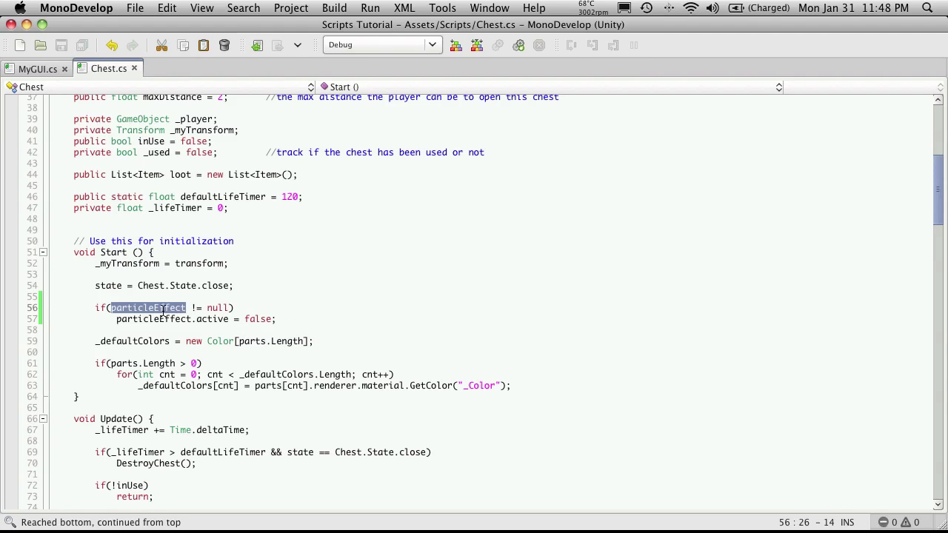
Step: Add if(particleEffect != null) above the particleEffect line 143 in Open and indent it
key(super+f)
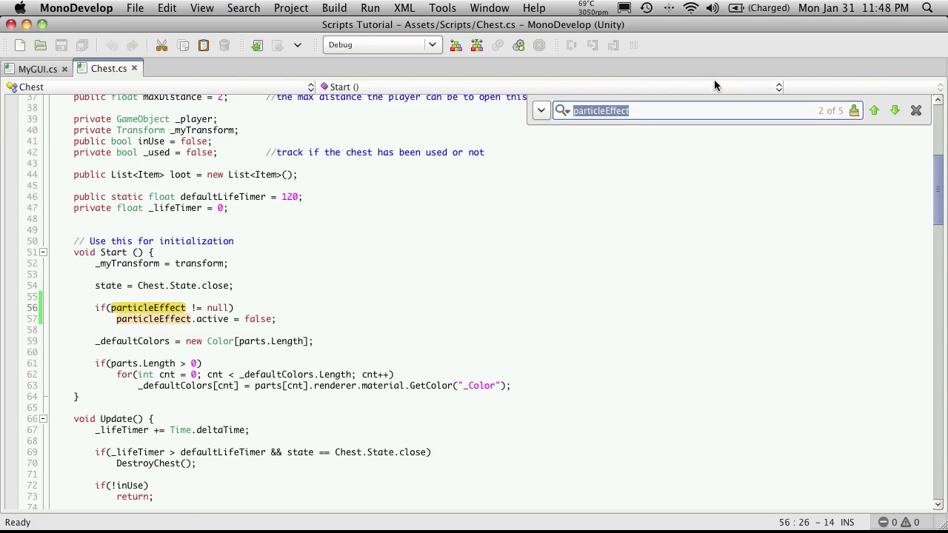
click(894, 111)
click(894, 112)
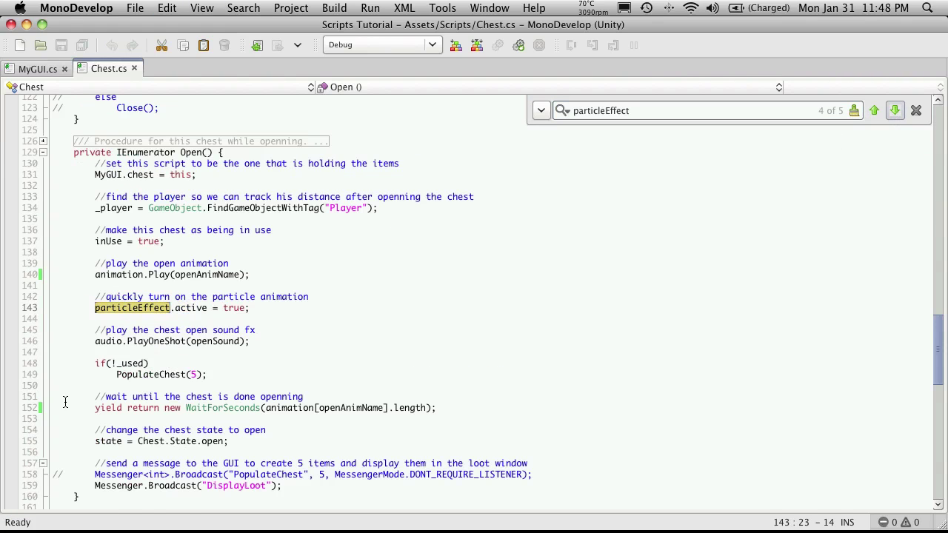
click(270, 306)
key(Home)
key(Return)
key(Up)
text(if()
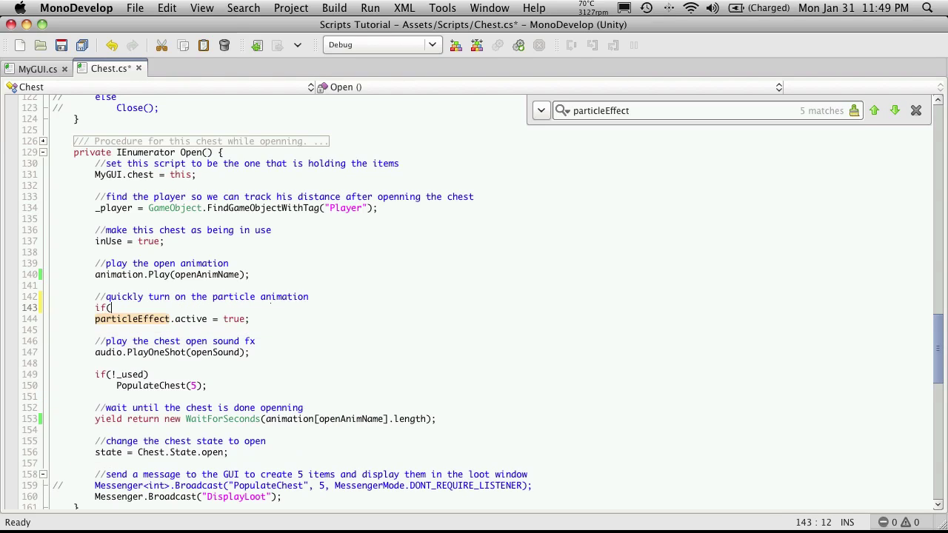
text(par)
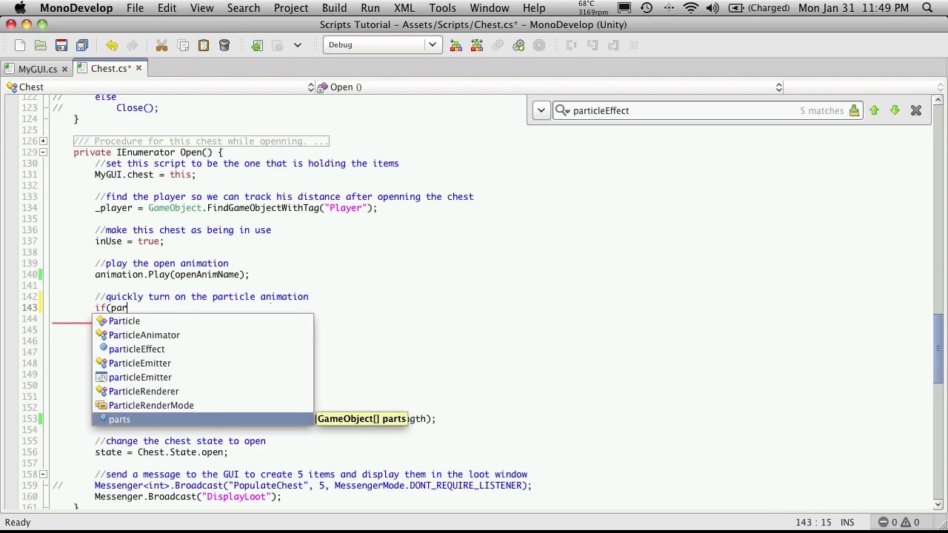
key(Up)
key(Up)
key(Up)
key(Up)
key(Up)
key(Return)
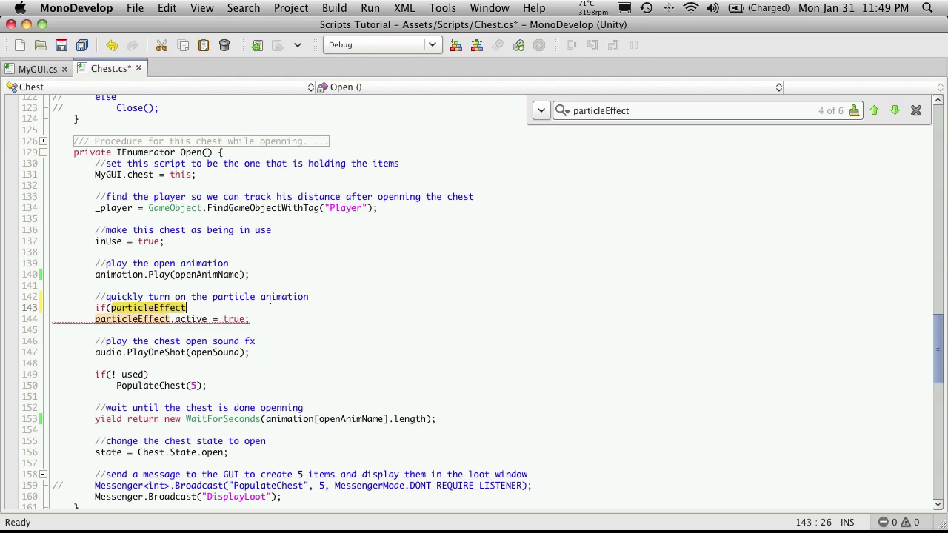
text(!= nu)
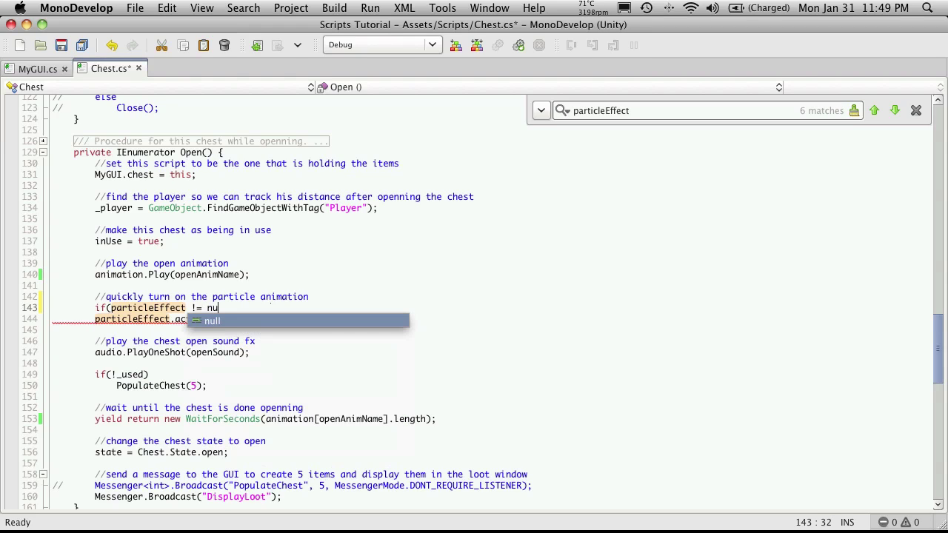
text(ll )
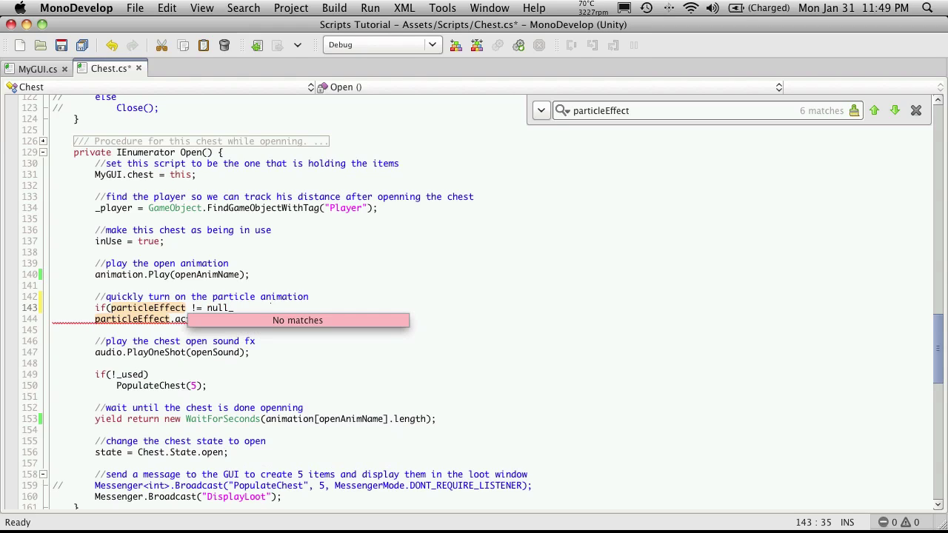
text())
click(53, 319)
key(Tab)
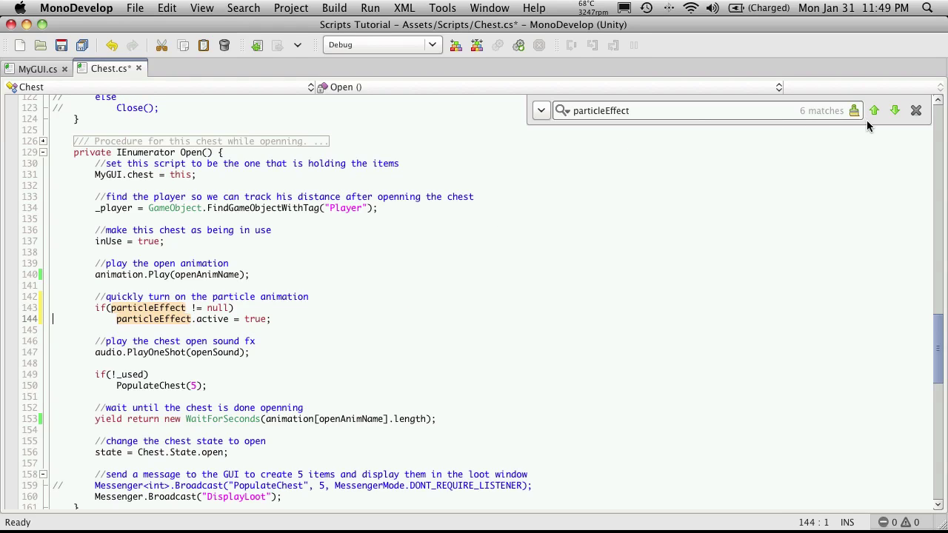
Step: Add the same particleEffect null check in Close and save the script
click(891, 111)
click(891, 111)
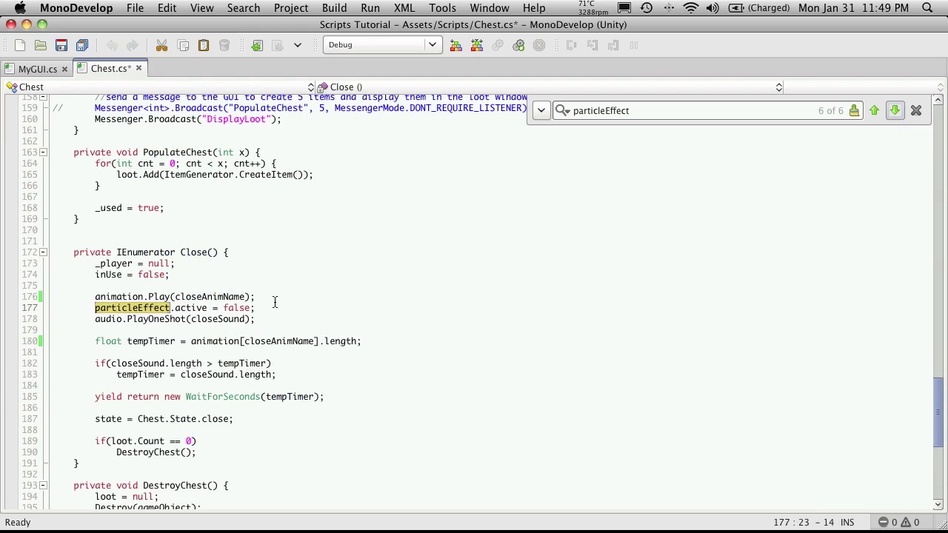
click(272, 302)
key(Return)
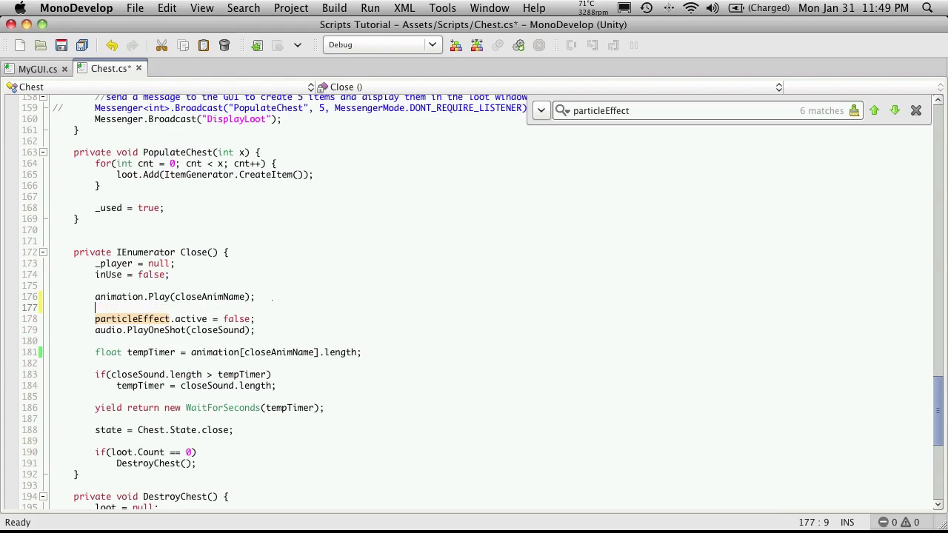
text(if(par)
key(Up)
key(Up)
key(Up)
key(Up)
key(Up)
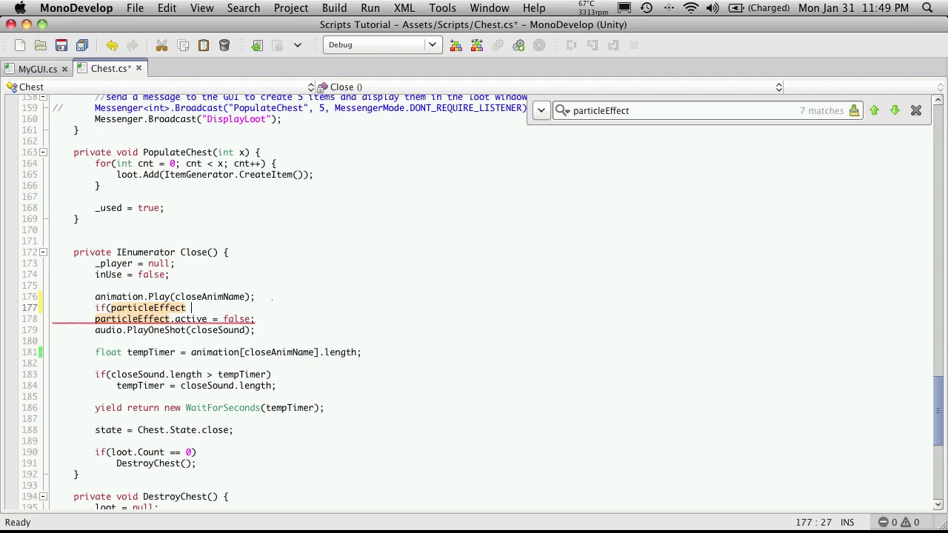
text(!= null))
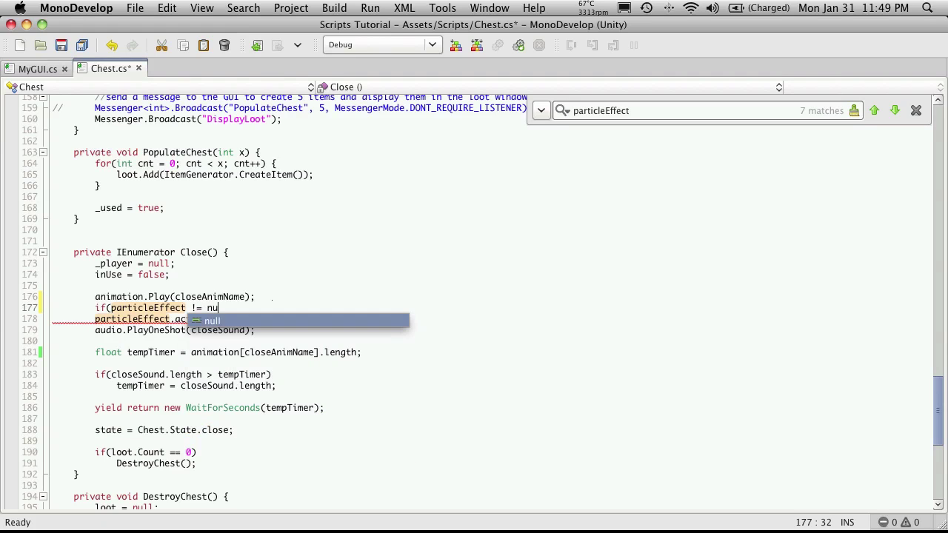
click(53, 319)
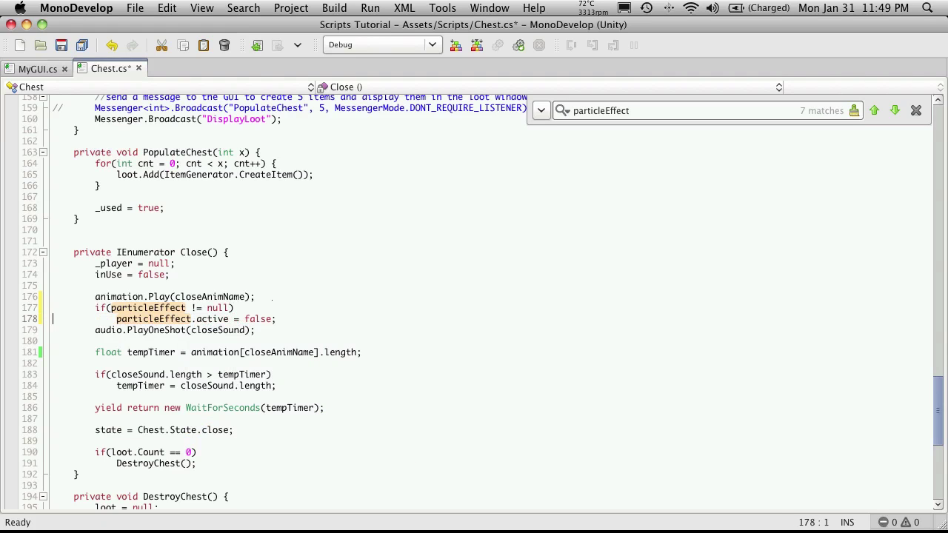
key(super+s)
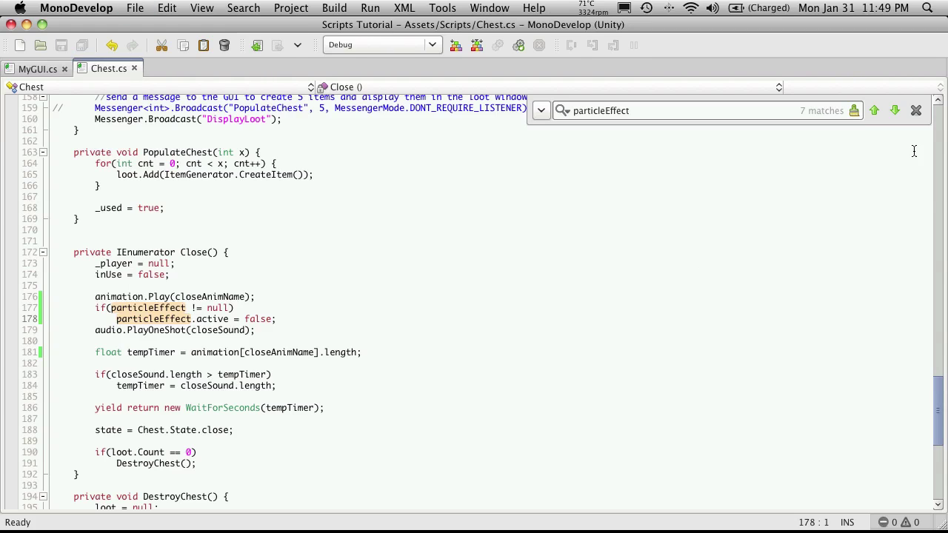
Step: Review the remaining particleEffect occurrences in Chest.cs
click(894, 111)
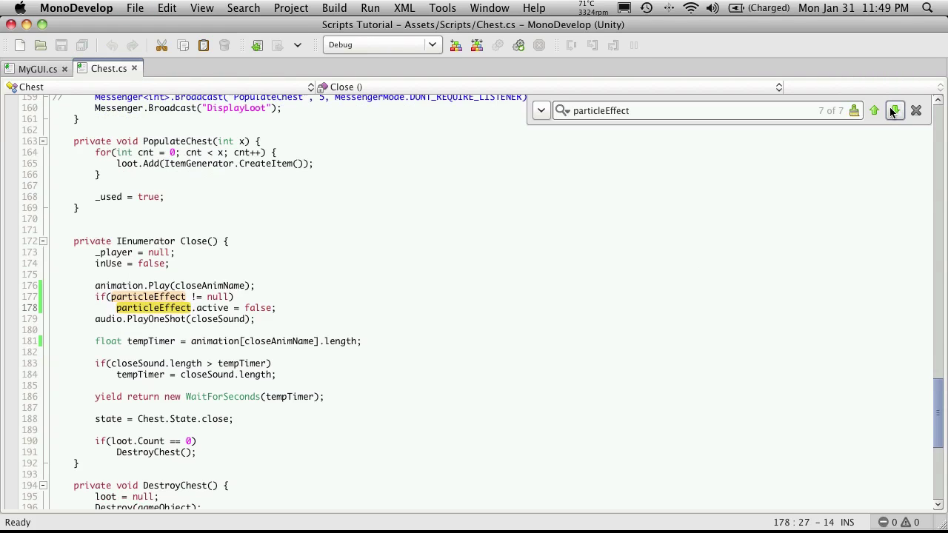
click(894, 110)
click(894, 111)
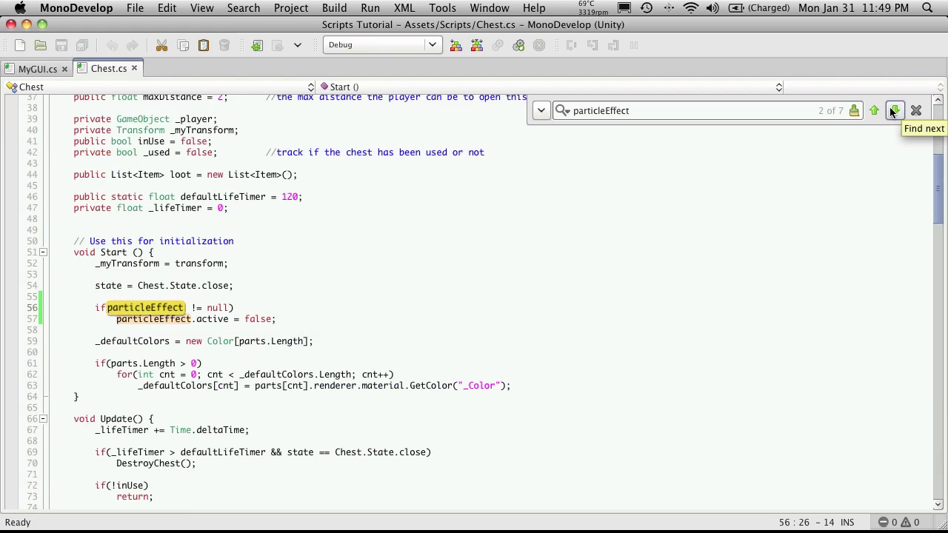
click(894, 111)
Step: Play the game in Unity, turn the player left and right past both chests, then stop
key(super+Tab)
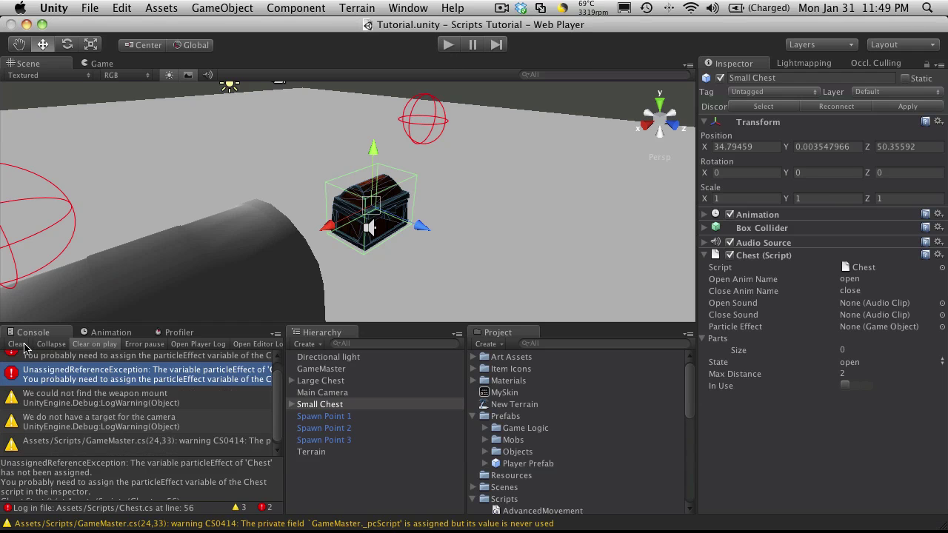
click(447, 46)
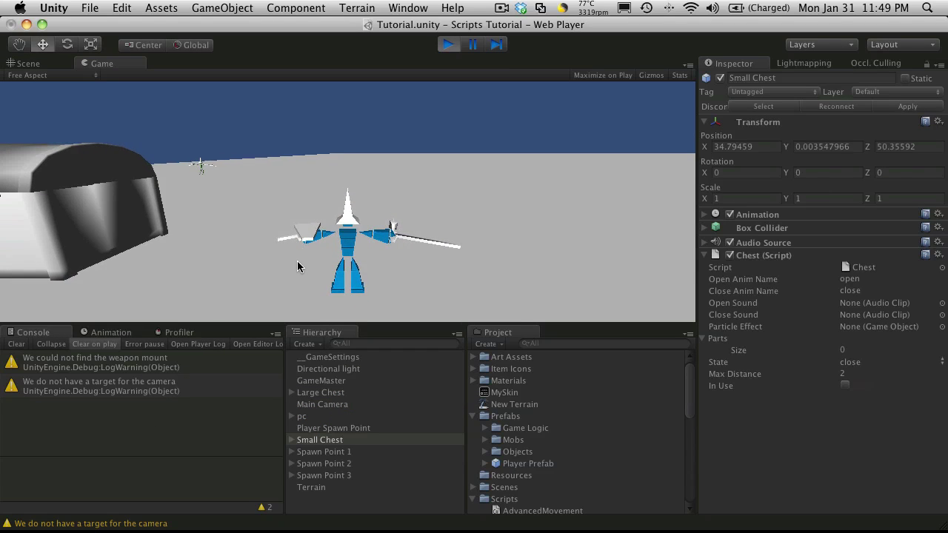
key(a)
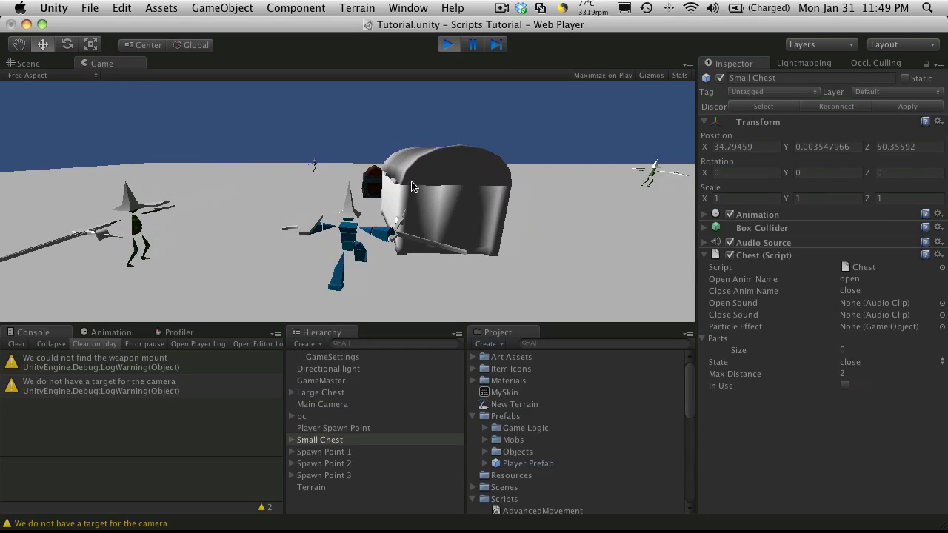
key(a)
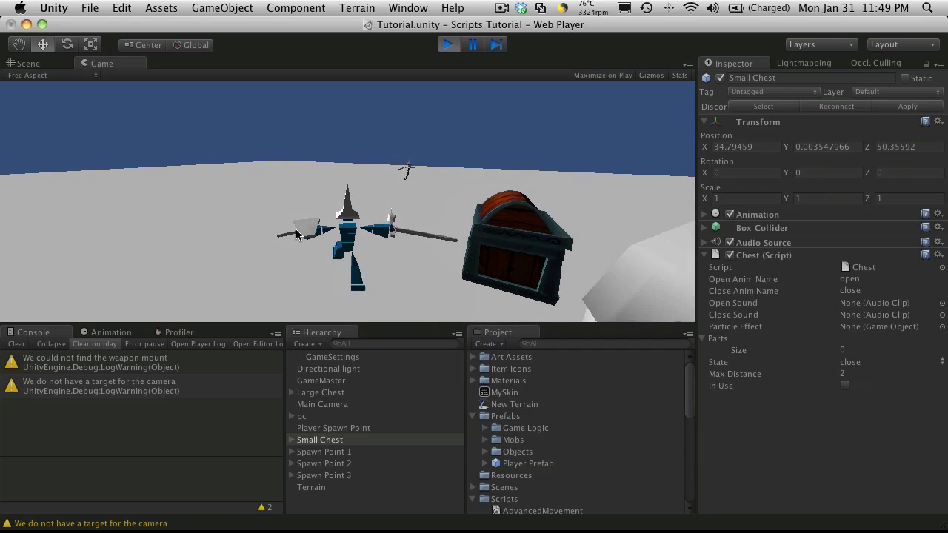
key(d)
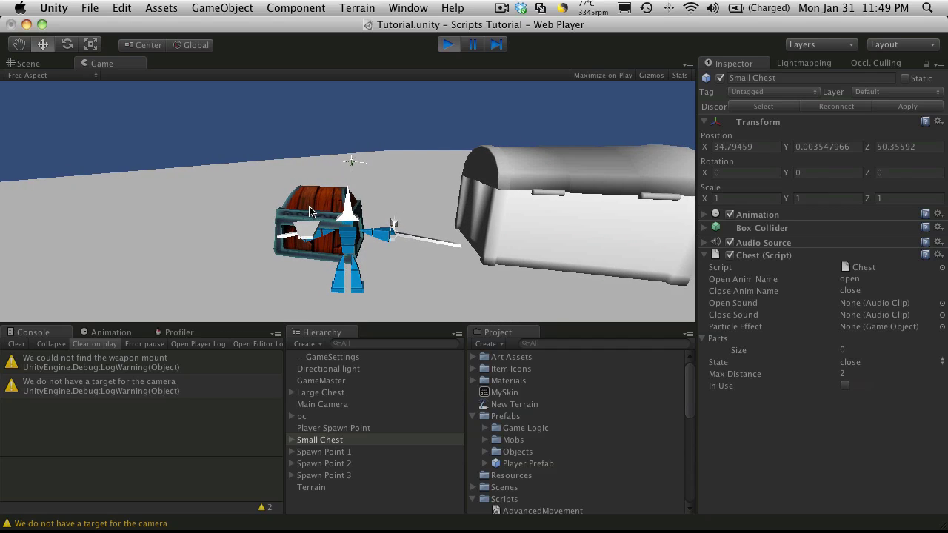
key(d)
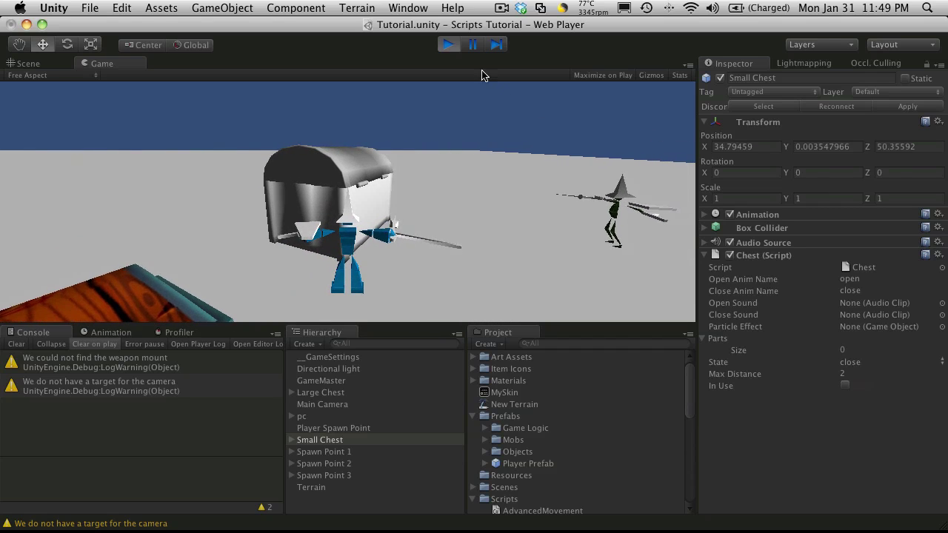
click(448, 44)
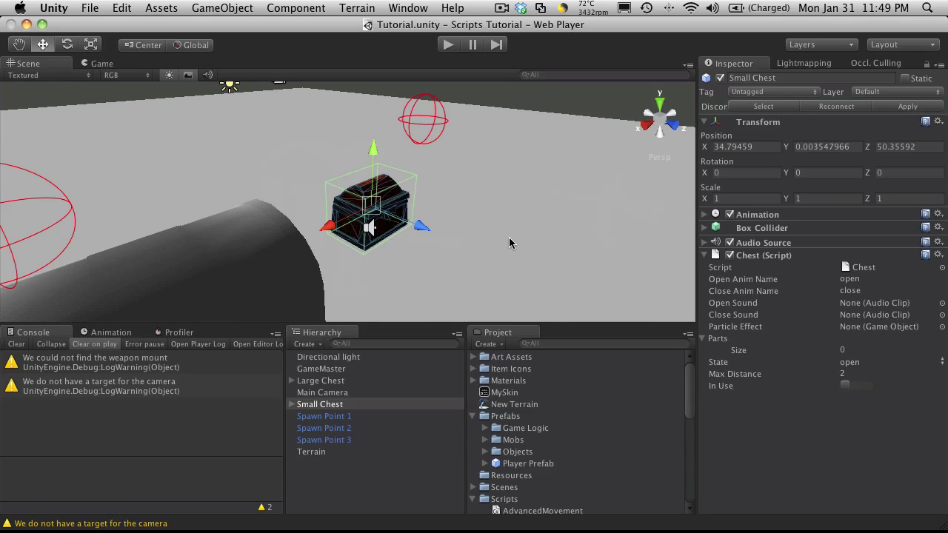
Step: Orbit to the small chest, expand it, and inspect chestA, chestB and the large chest's Cylinder.001
alt+drag(497, 225, 607, 259)
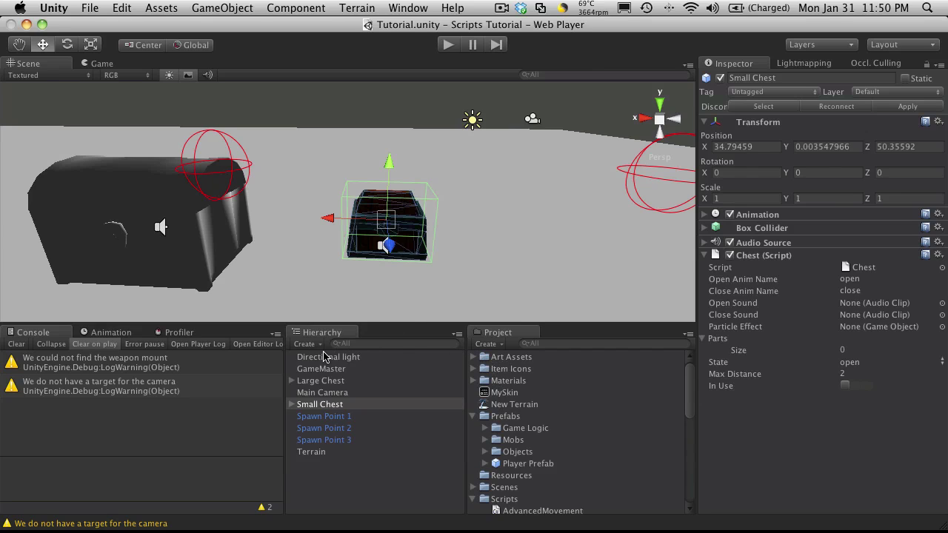
click(293, 405)
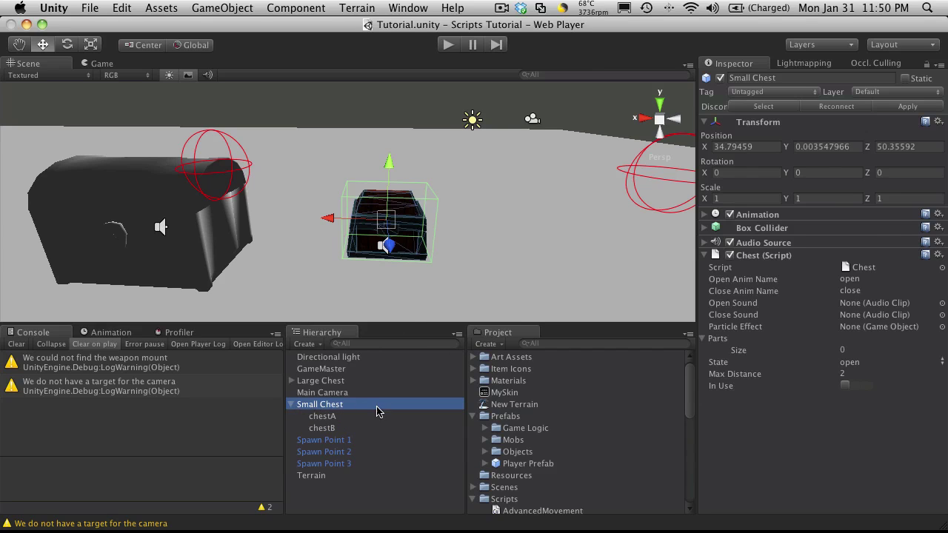
click(341, 417)
click(337, 429)
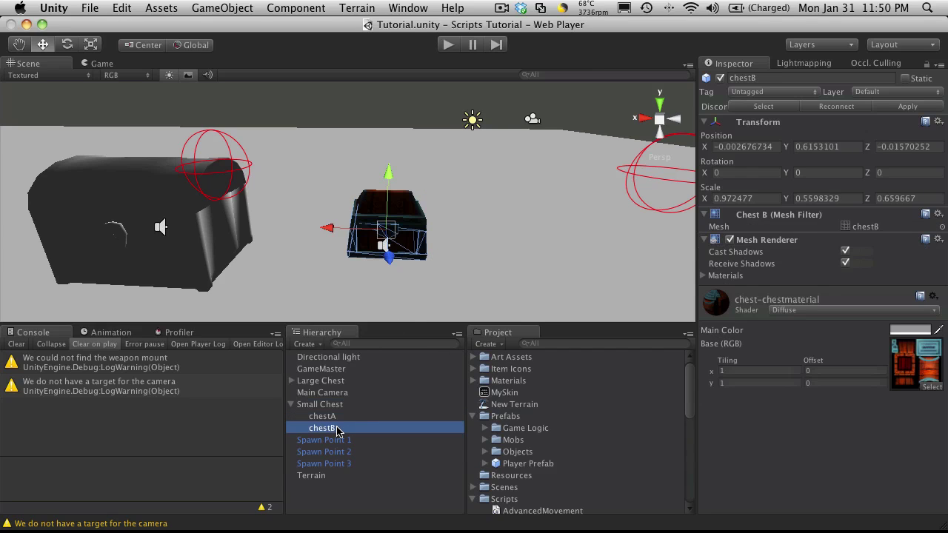
click(196, 255)
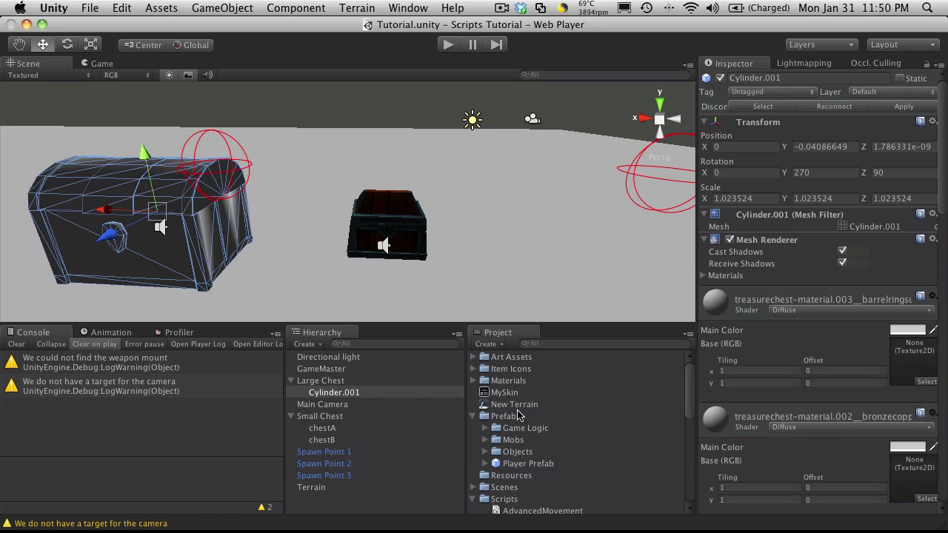
scroll(802, 428, down, 5)
scroll(800, 432, up, 5)
click(379, 204)
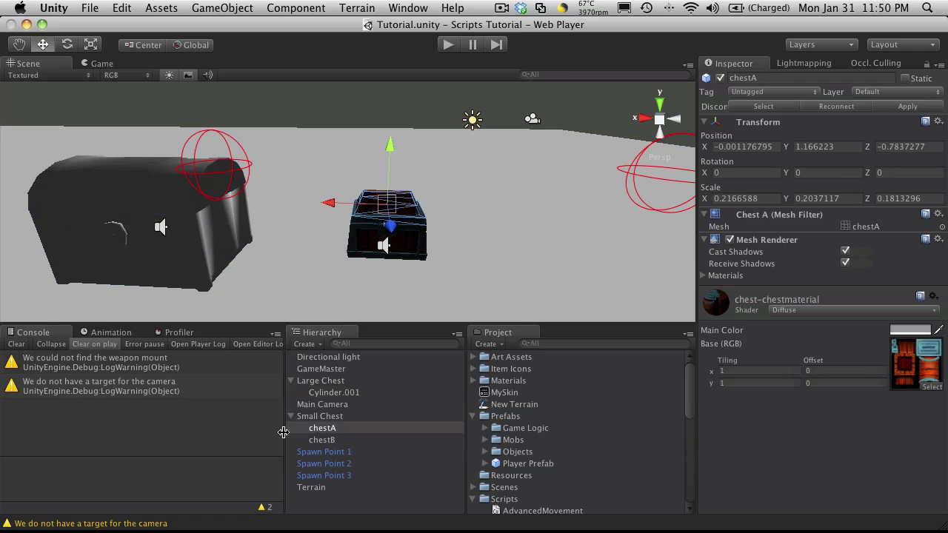
Step: Set the Small Chest script's Parts size to 2 with chestA as Element 0 and chestB as Element 1
click(305, 418)
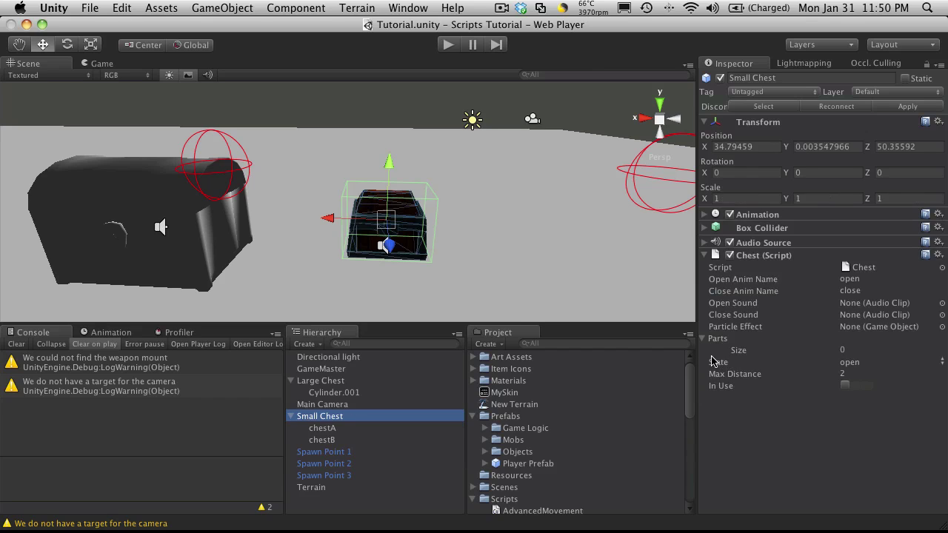
click(848, 351)
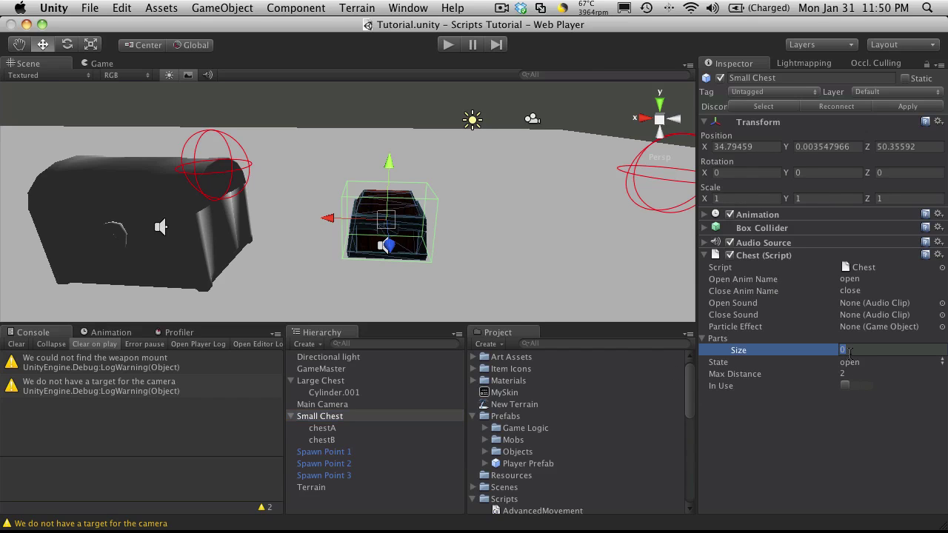
key(Return)
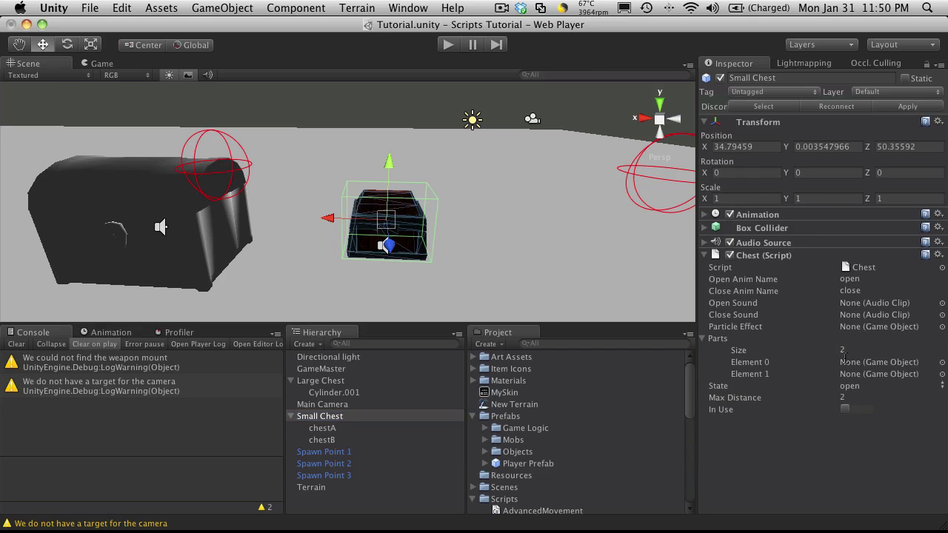
drag(332, 431, 837, 361)
drag(337, 440, 909, 374)
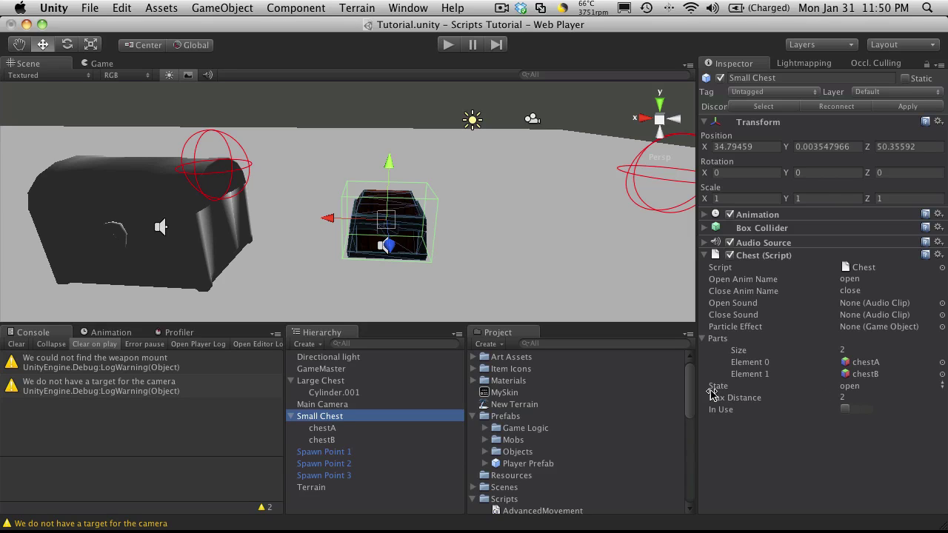
Step: Change the state field in Chest.cs from public to private, save, and check Unity's Inspector
key(super+Tab)
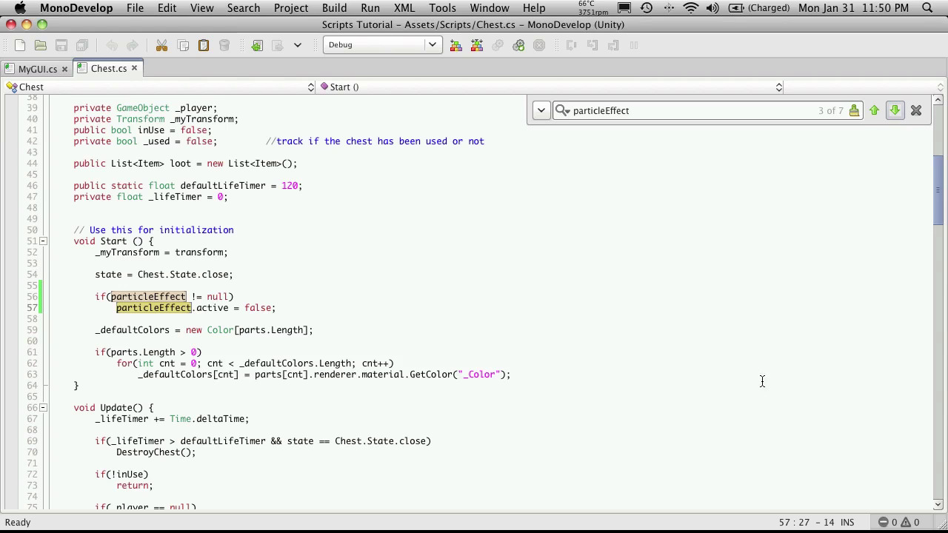
scroll(222, 256, up, 10)
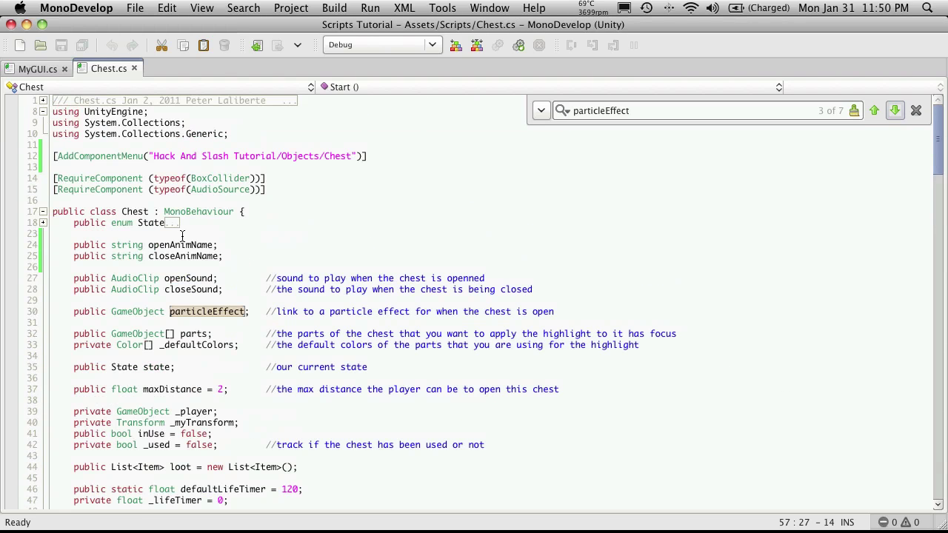
double_click(88, 368)
text(private)
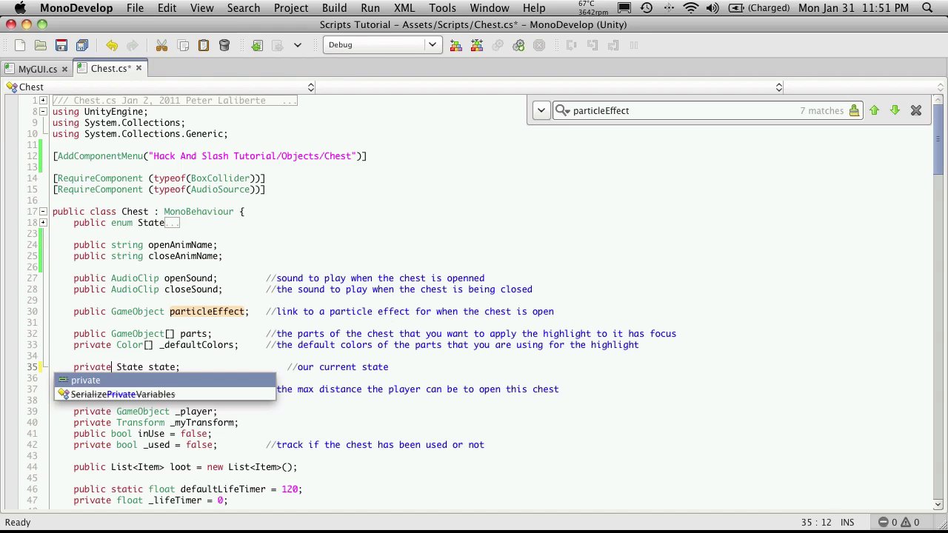
key(super+s)
key(super+Tab)
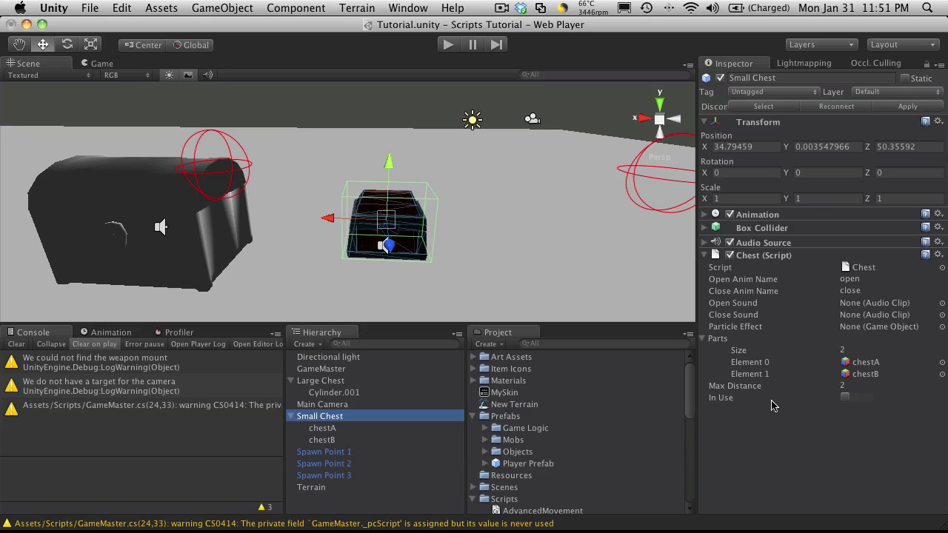
Step: Make the inUse field private too, save Chest.cs, and return to Unity
key(super+Tab)
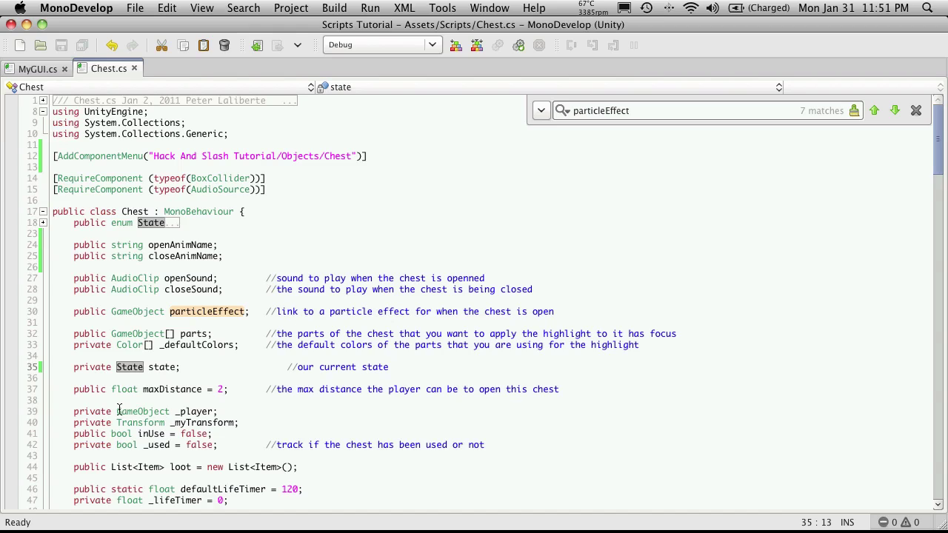
scroll(119, 400, down, 5)
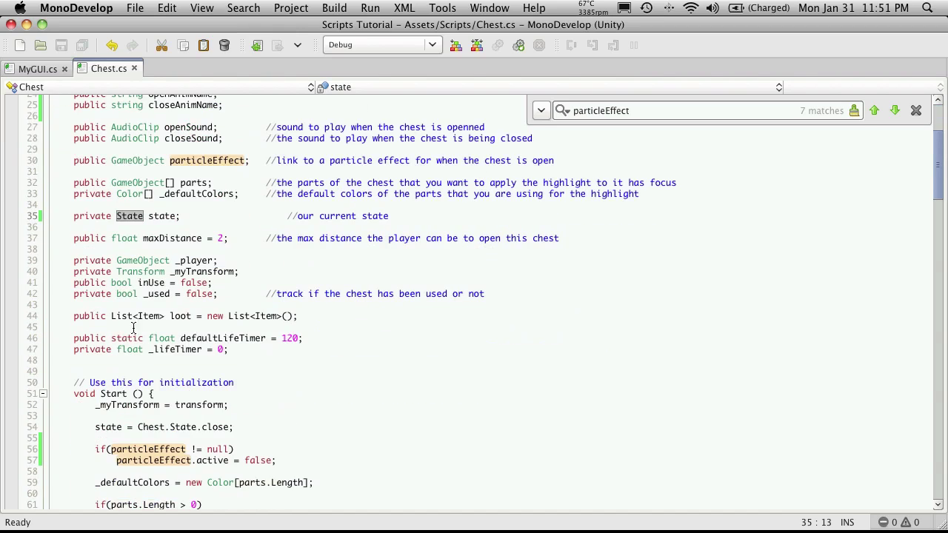
double_click(97, 284)
text(private)
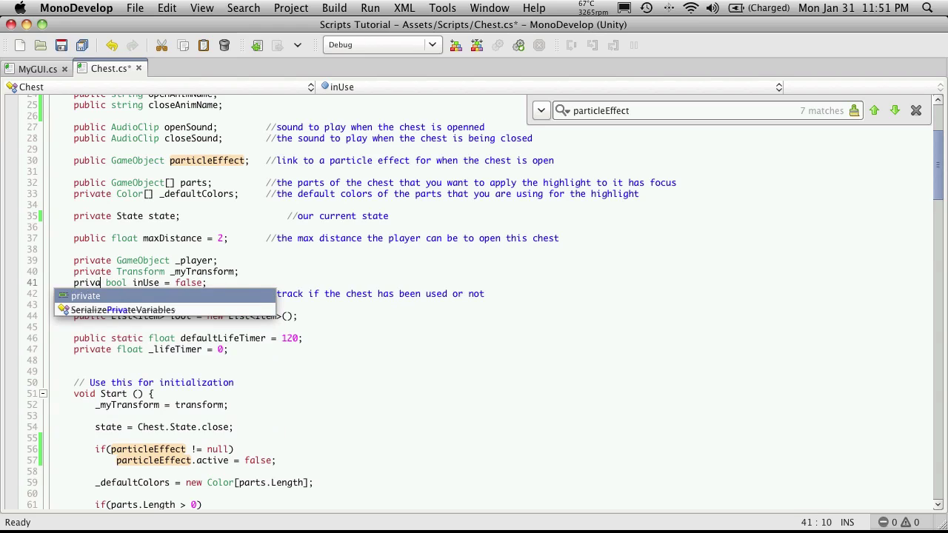
key(super+s)
key(super+Tab)
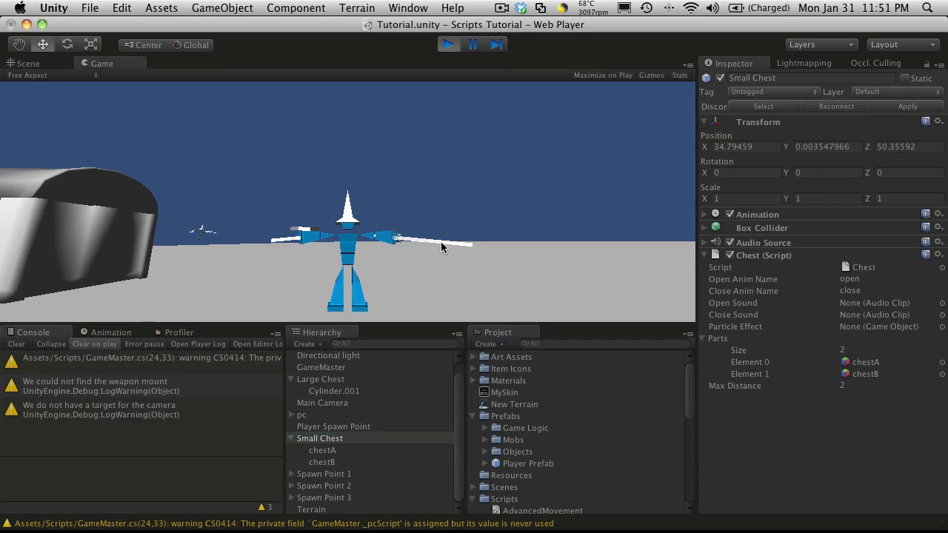
key(a)
key(d)
key(d)
key(w)
key(d)
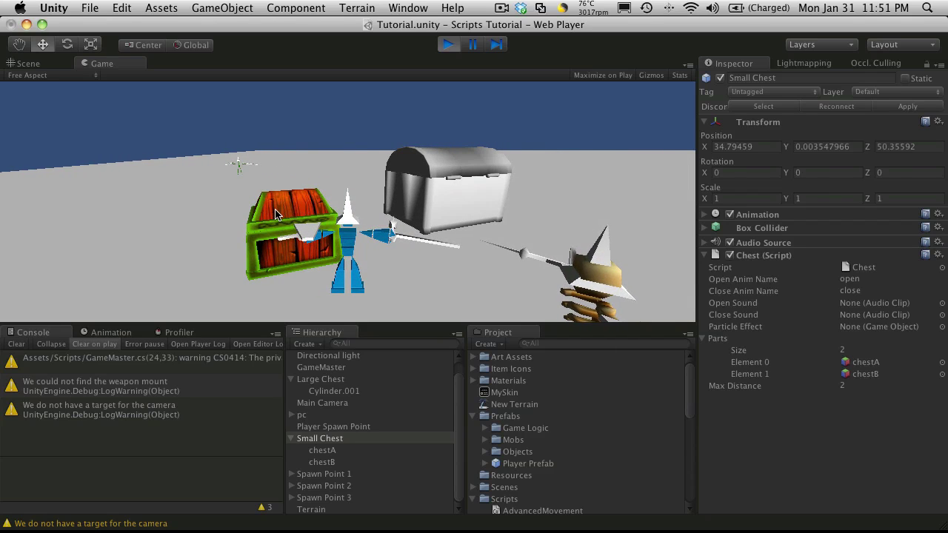
Step: Stop the game, re-enable the Debug.Log("Up") line in OnMouseUp, and save Chest.cs
click(448, 46)
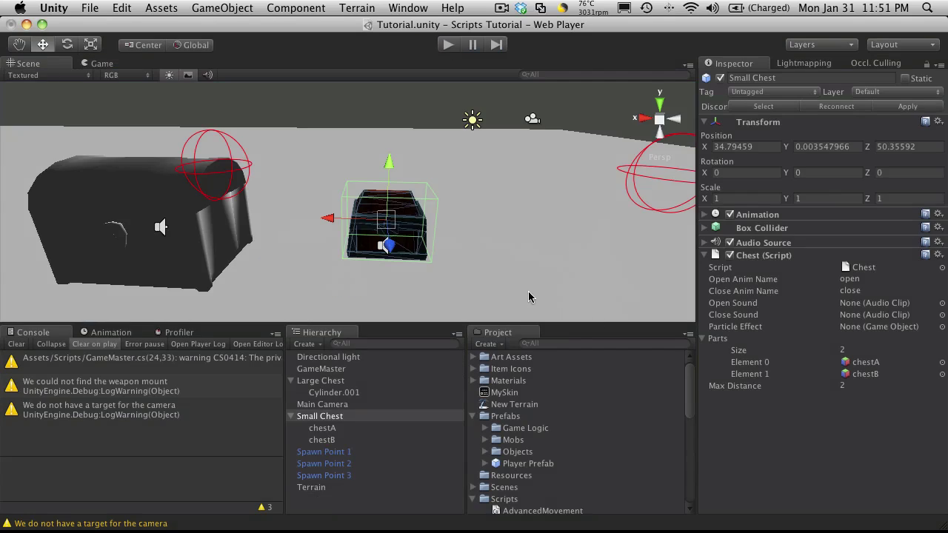
key(super+Tab)
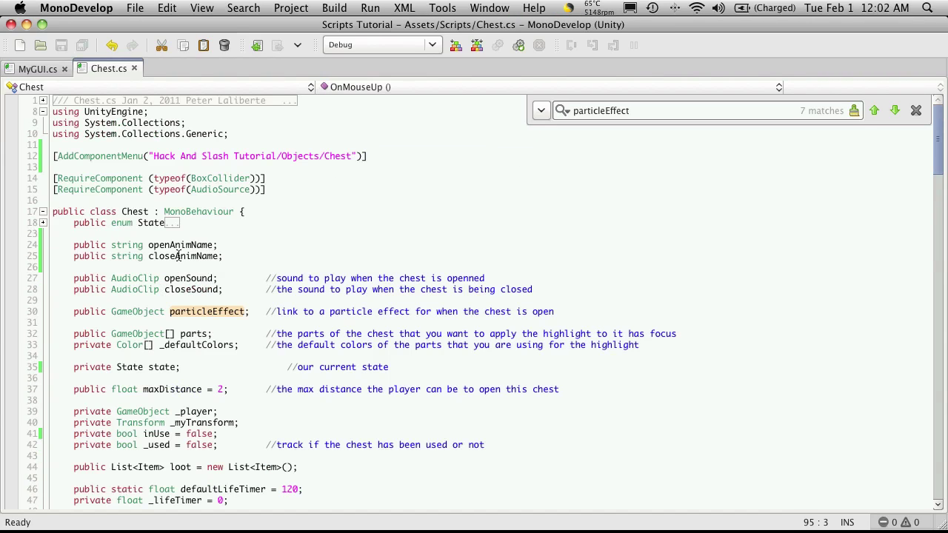
scroll(194, 283, down, 15)
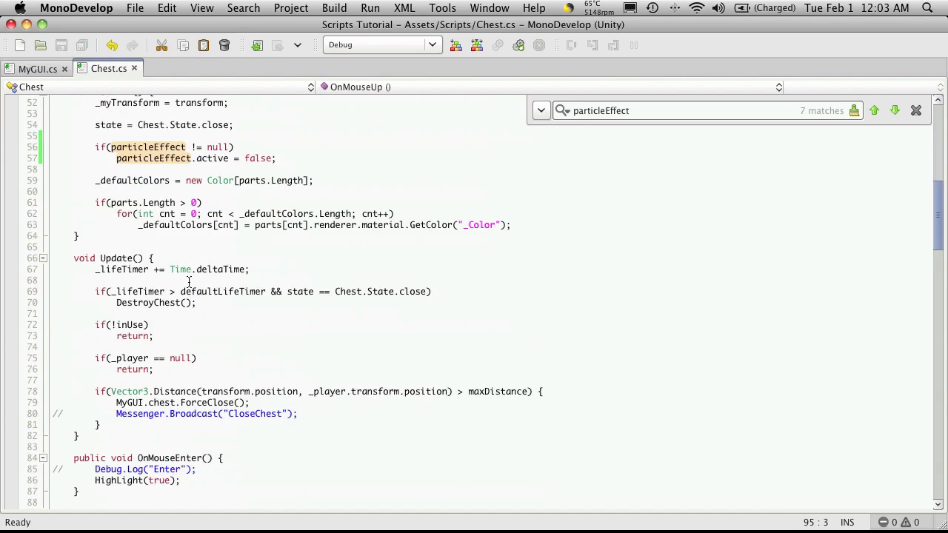
scroll(192, 292, down, 9)
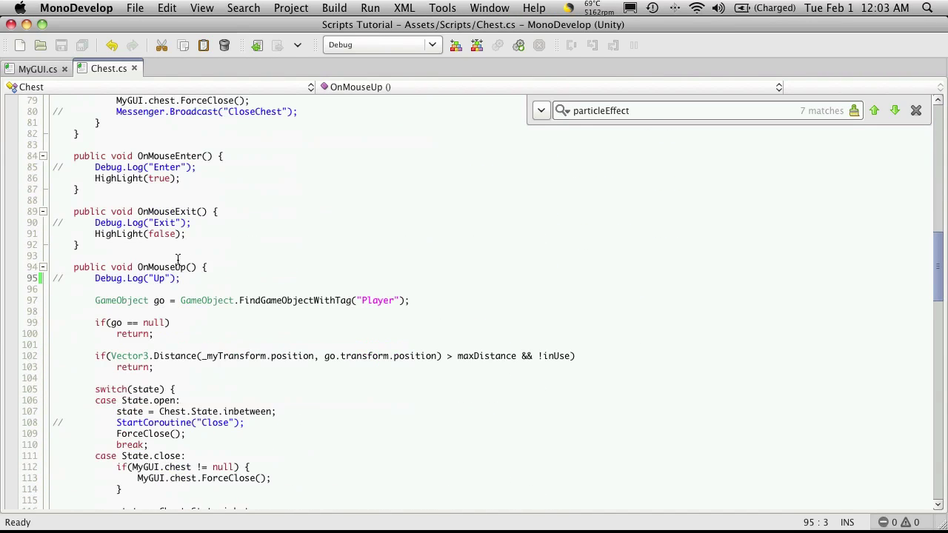
click(178, 258)
click(58, 277)
key(super+s)
Step: Play the game, walk up to the Small Chest, open it, and view the BroadcastException error
key(super+Tab)
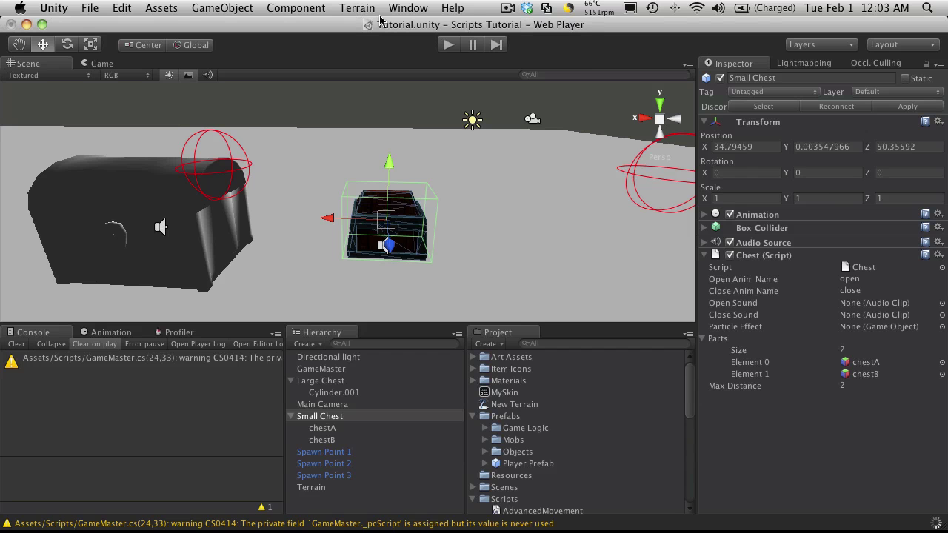
click(447, 46)
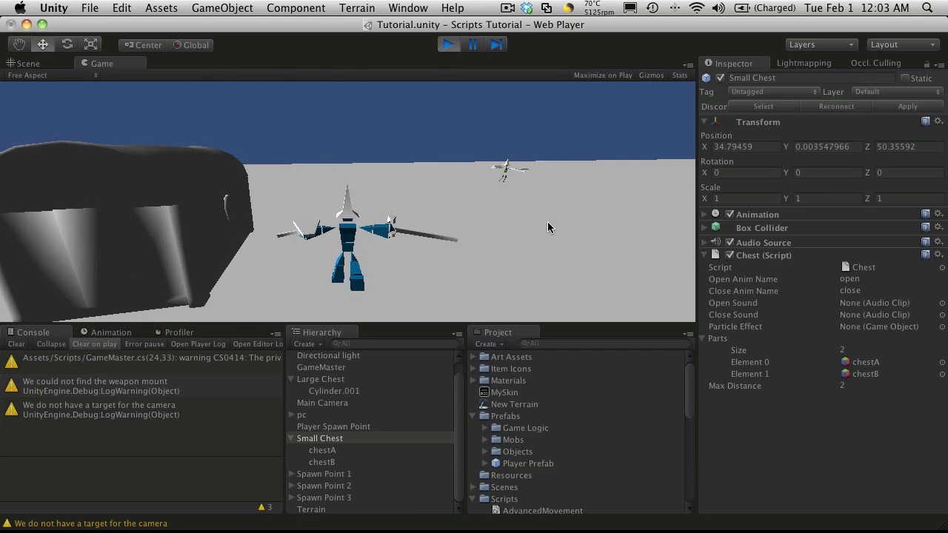
key(a)
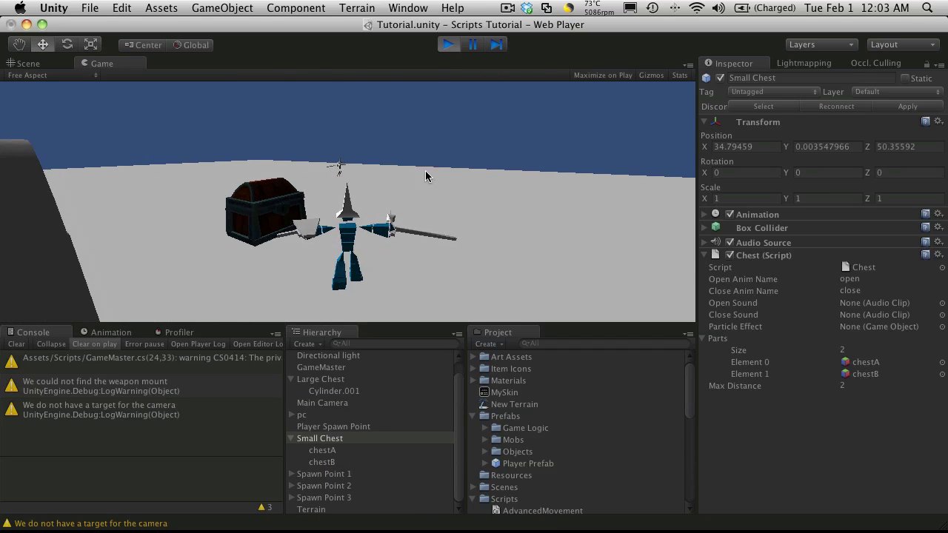
key(w)
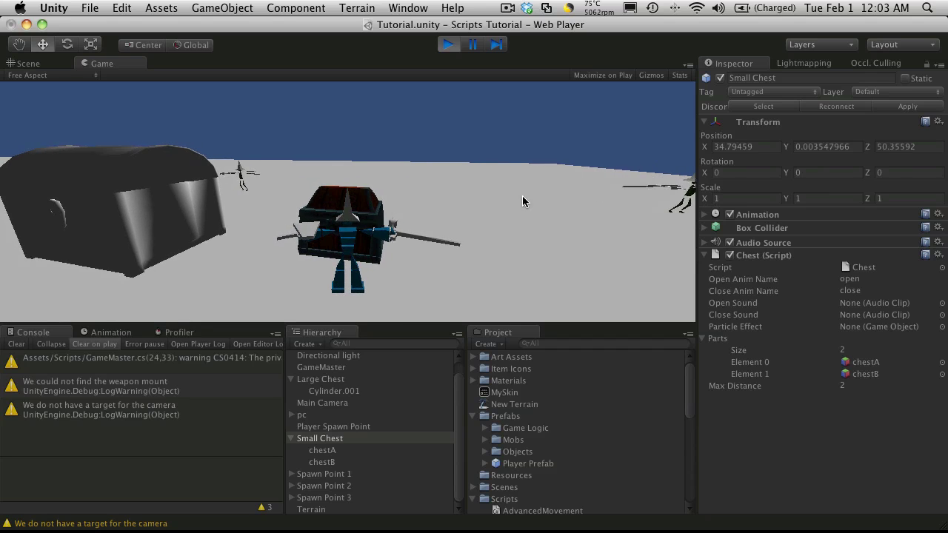
click(401, 215)
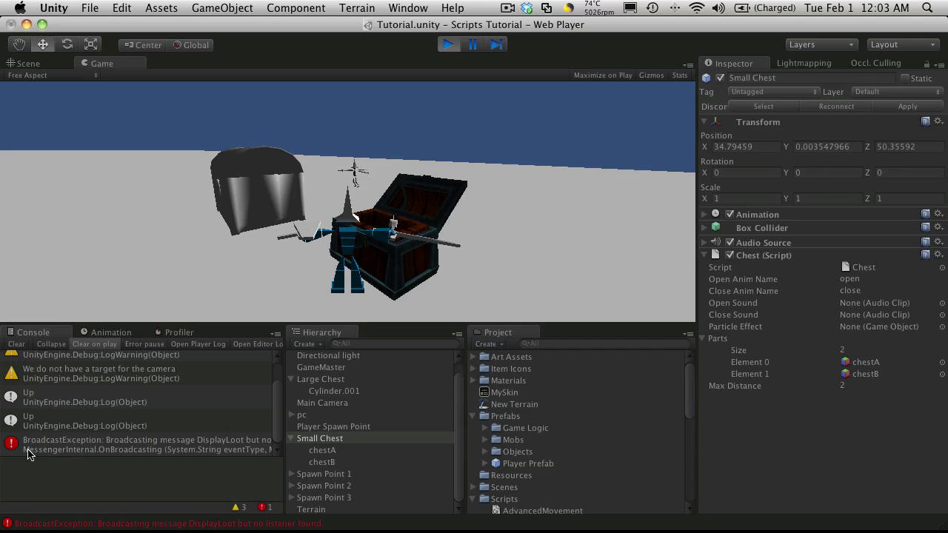
click(82, 442)
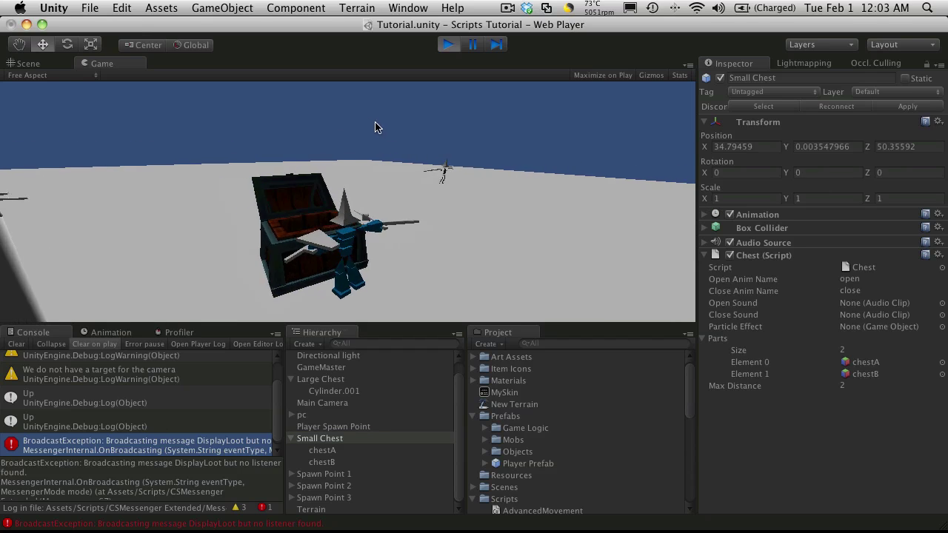
Step: Click the Small Chest several more times, inspect the BroadcastException message, then stop the game
click(403, 275)
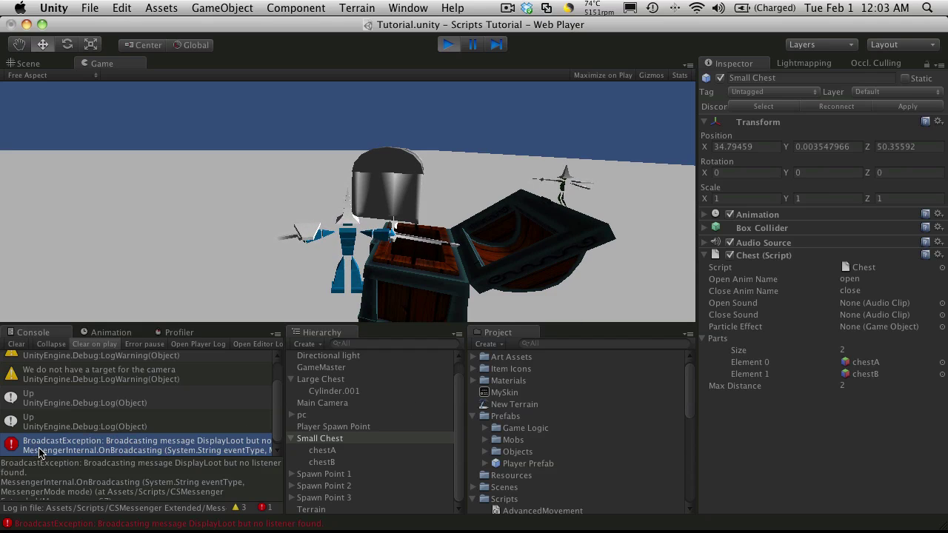
click(438, 278)
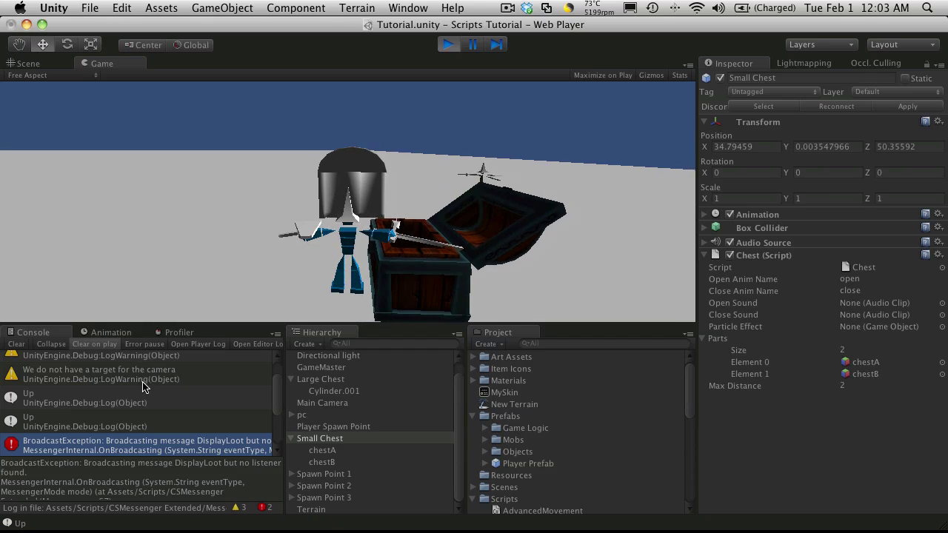
click(447, 281)
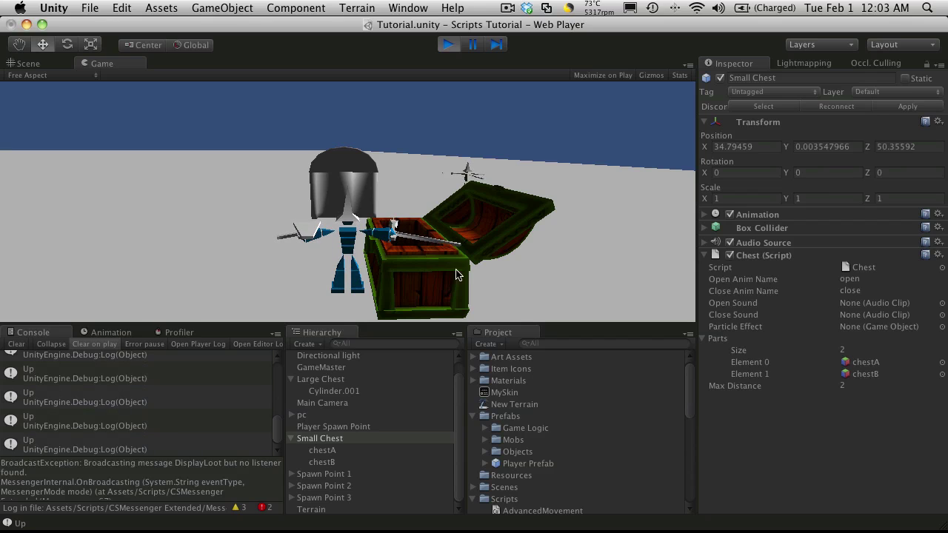
click(457, 270)
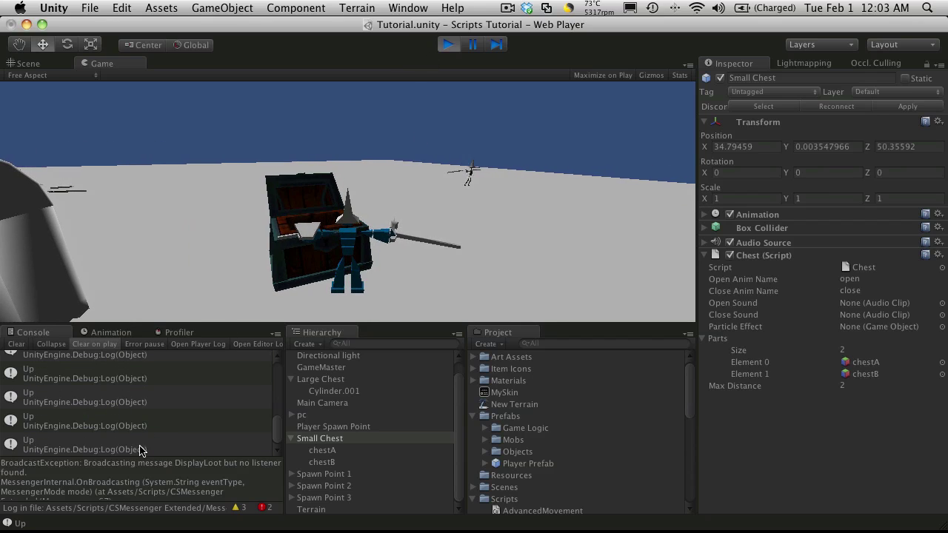
click(129, 427)
scroll(130, 427, down, 3)
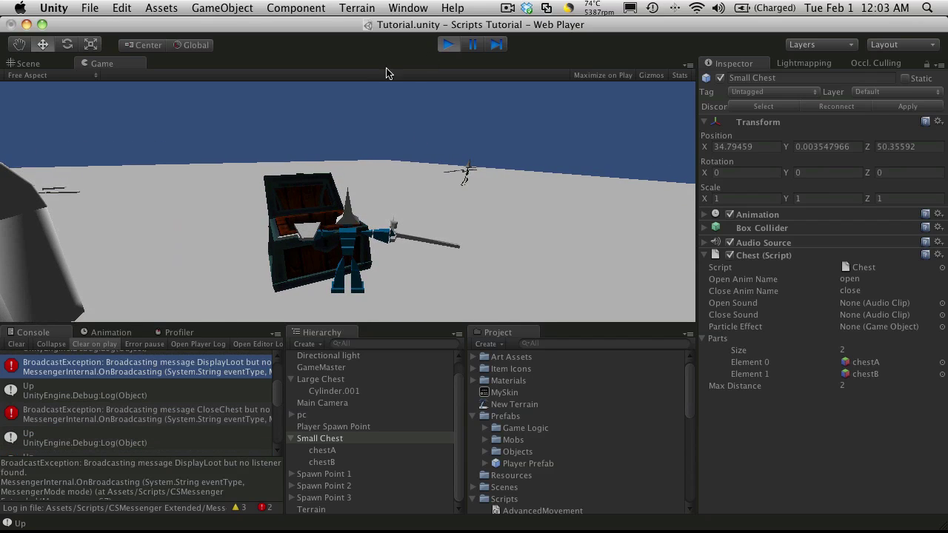
click(448, 45)
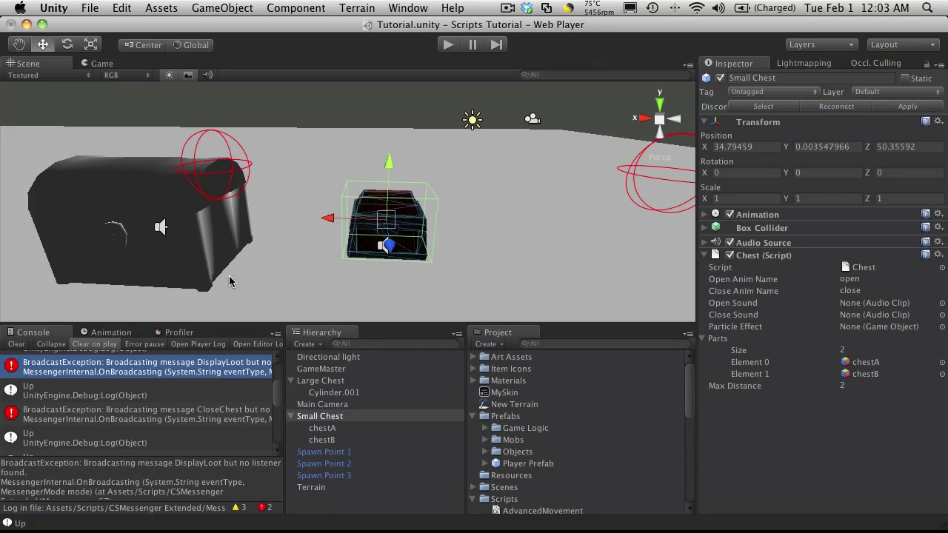
Step: Frame Cylinder.001 and review the Mesh Renderer settings of Cylinder.001 and chestA
click(130, 225)
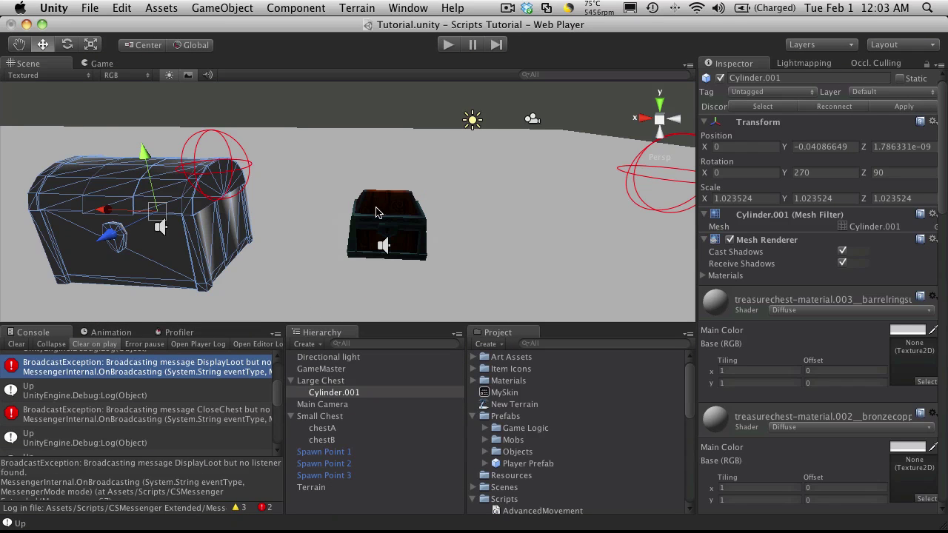
key(f)
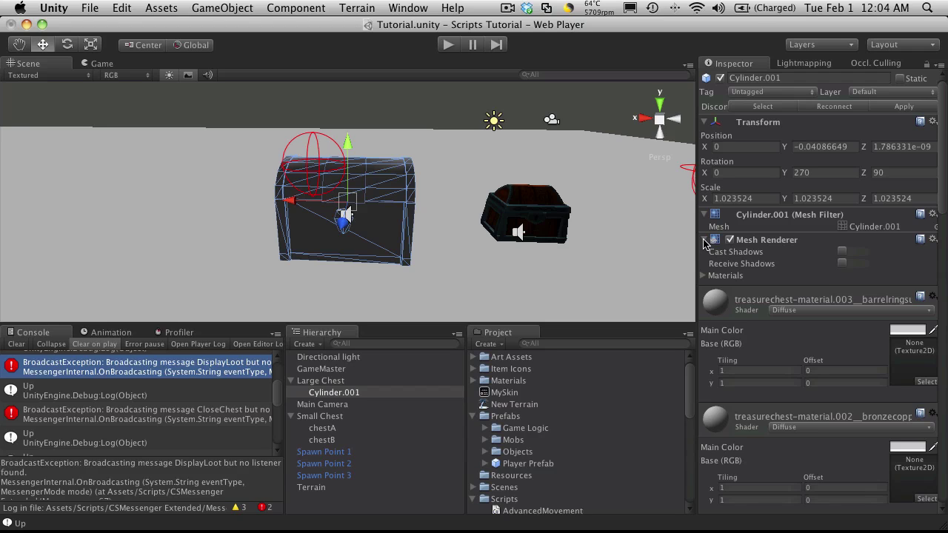
click(704, 240)
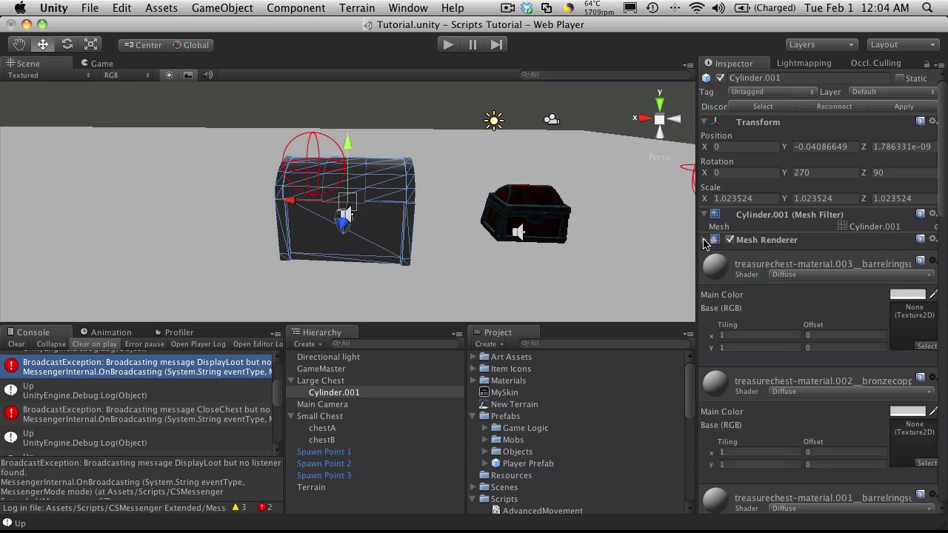
click(322, 428)
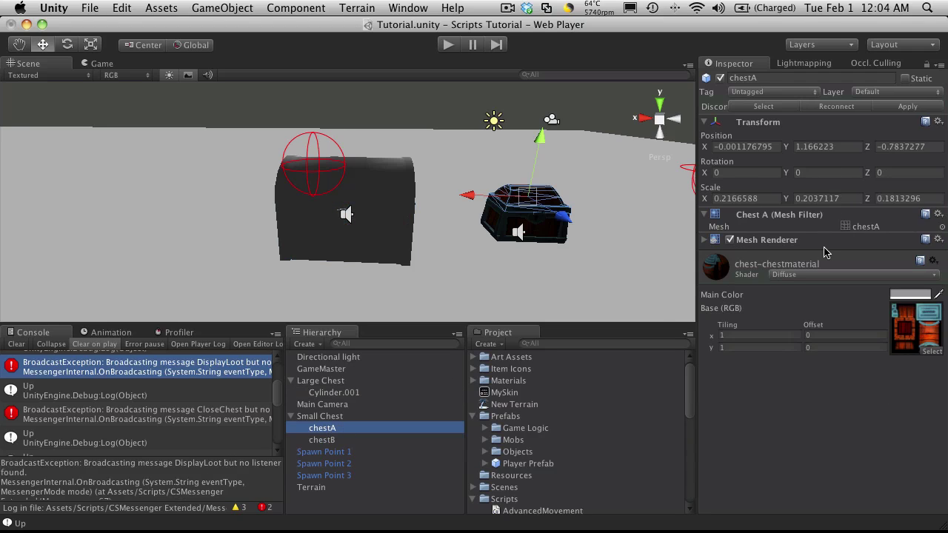
click(706, 240)
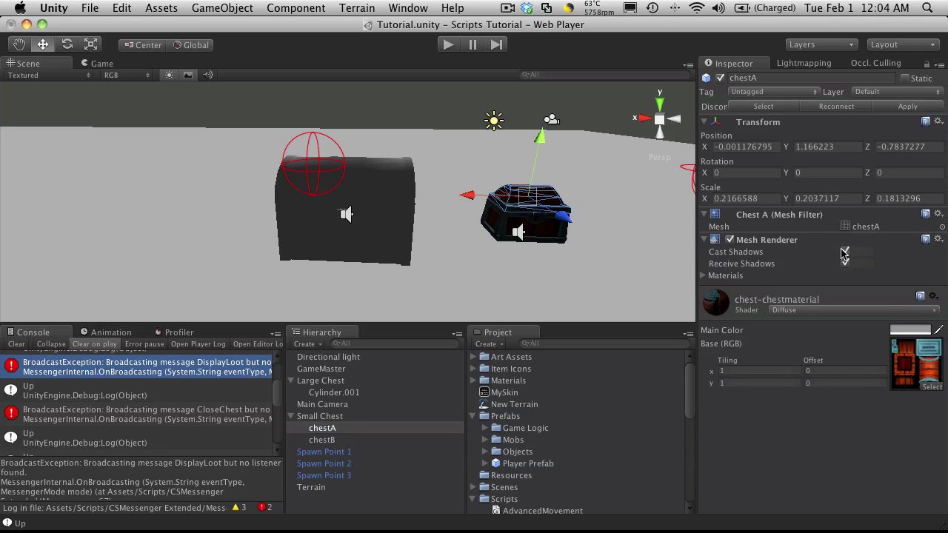
Step: Turn off shadow casting on chestB, save the scene, and select the Large Chest
click(329, 440)
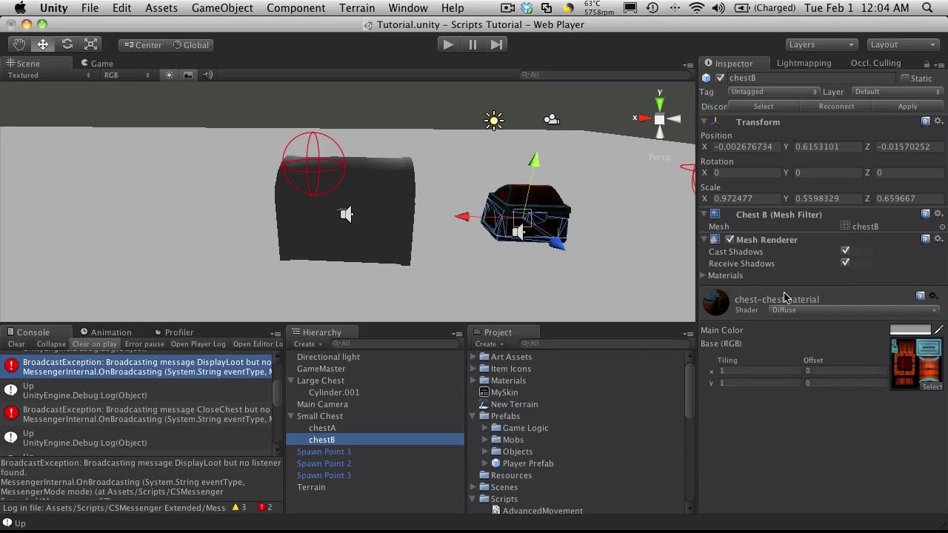
click(846, 253)
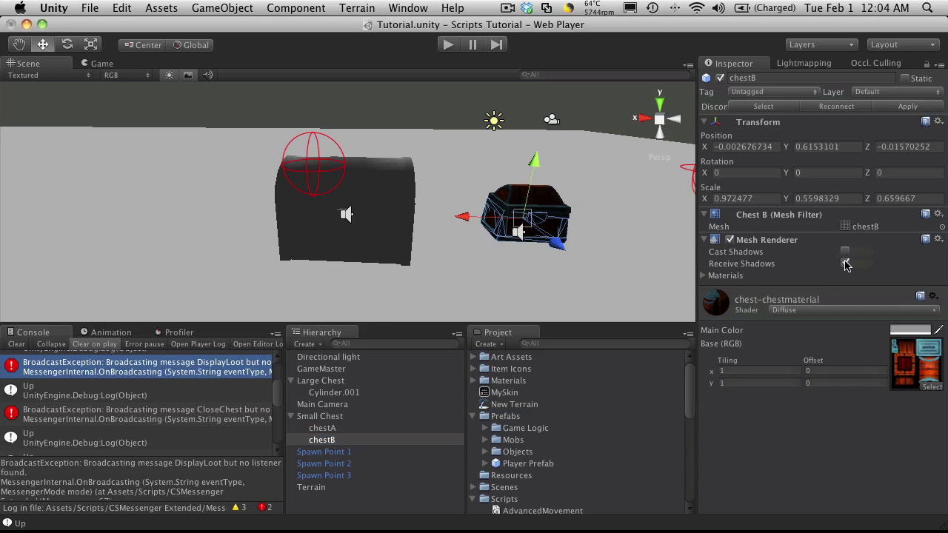
key(super+s)
click(291, 416)
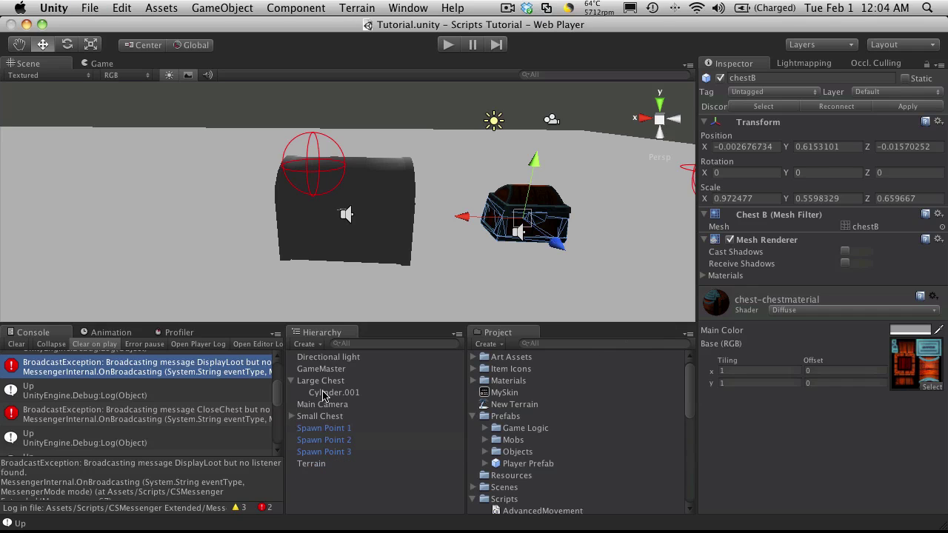
click(340, 373)
click(337, 381)
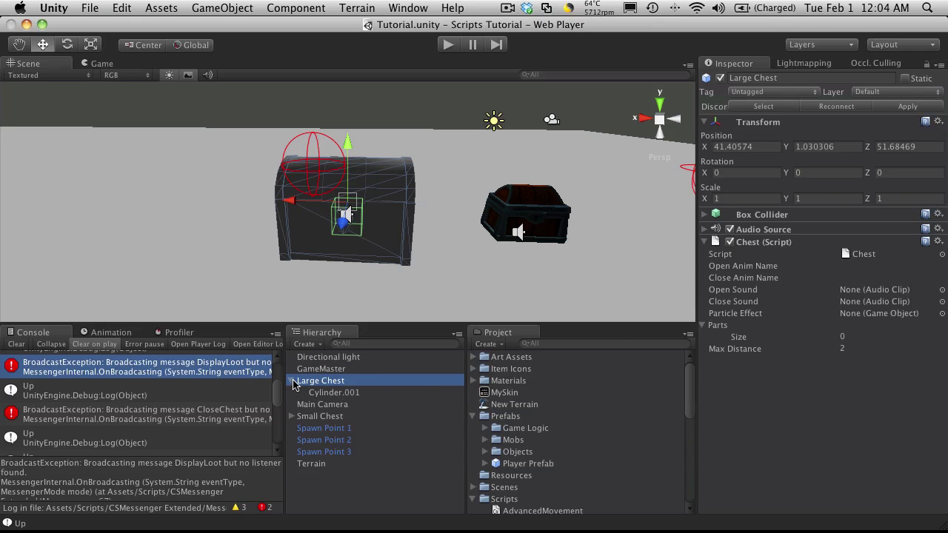
Step: Expand the Large Chest's Box Collider settings and view the chest from the right side
click(292, 381)
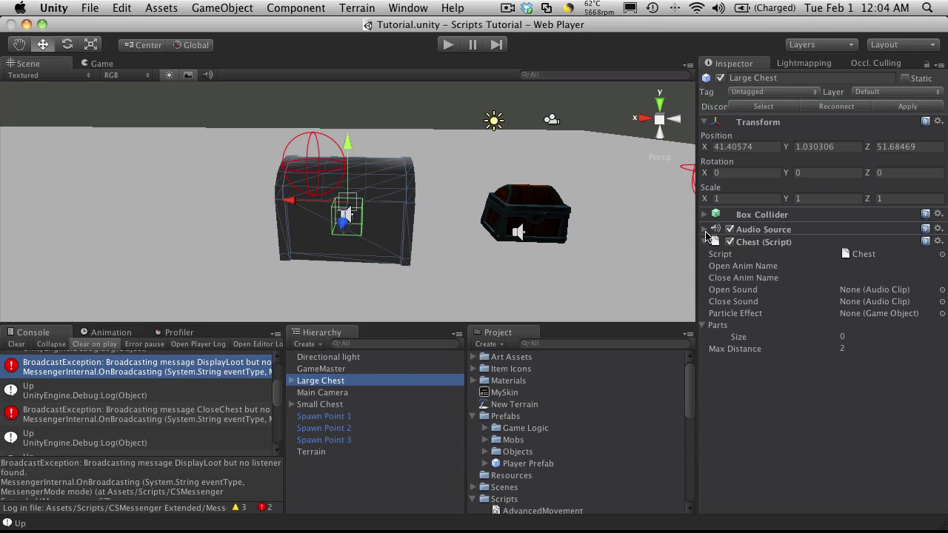
click(705, 215)
click(706, 214)
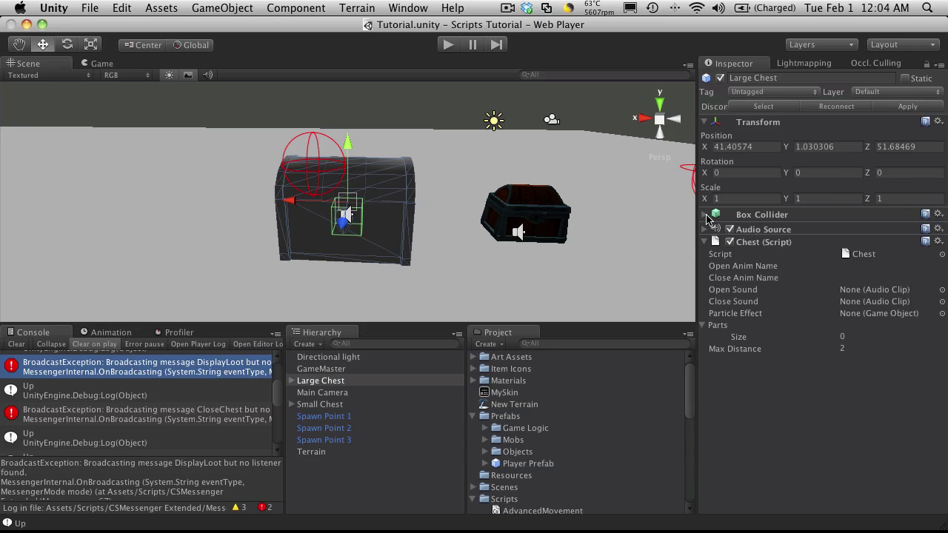
click(705, 214)
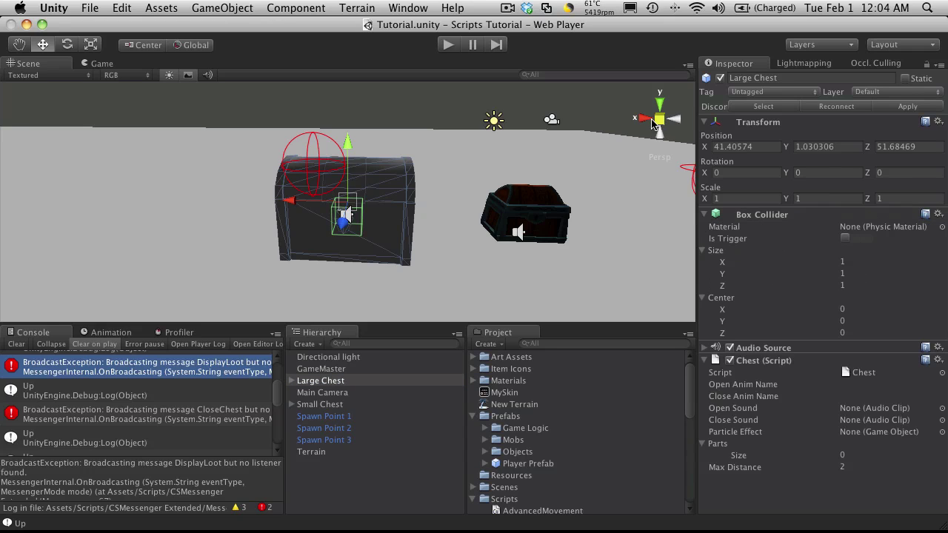
click(655, 120)
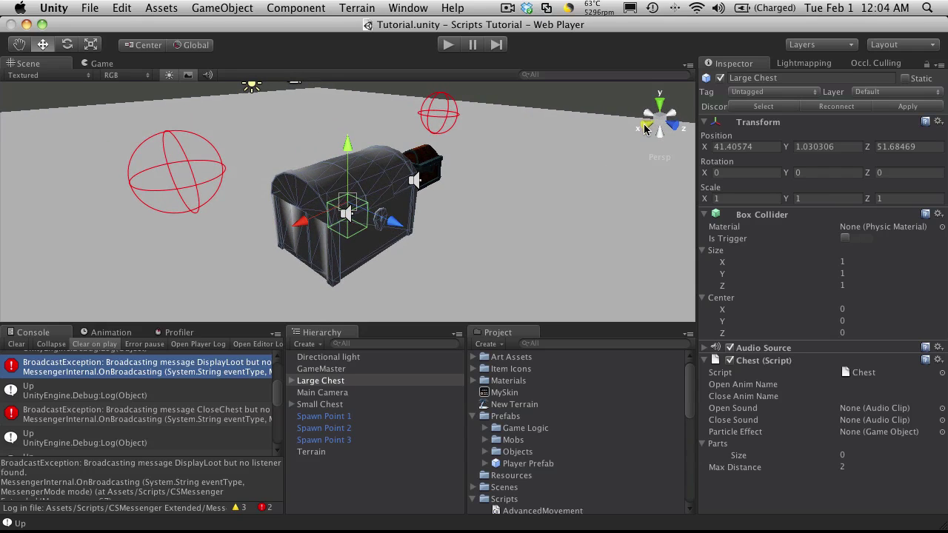
click(644, 127)
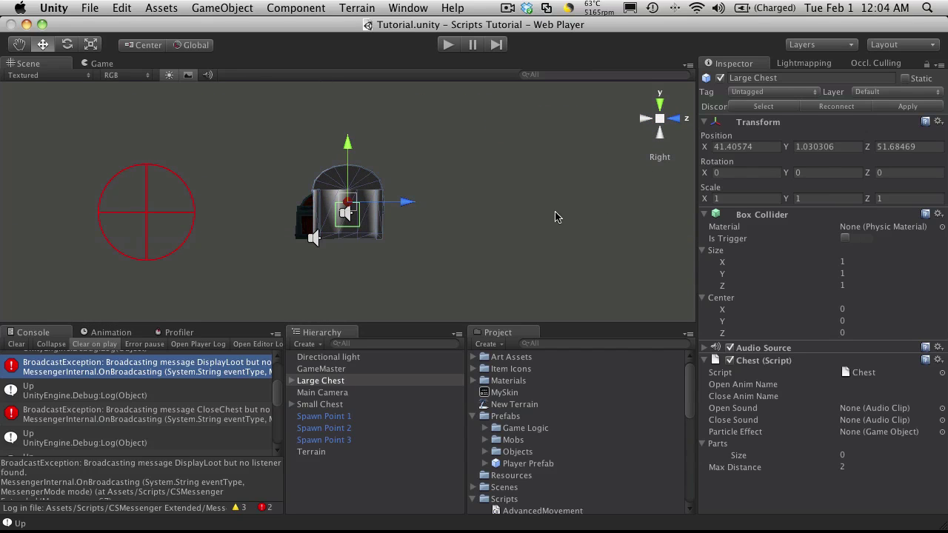
Step: Set the collider centre Y to 0.51 and size to about 4.38 × 3.23 × 3.17
drag(770, 324, 788, 327)
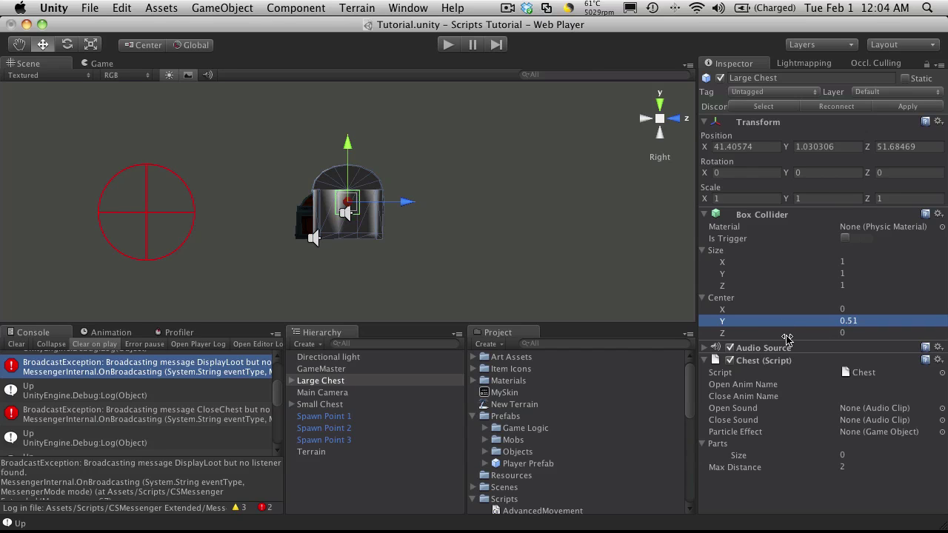
drag(751, 289, 810, 291)
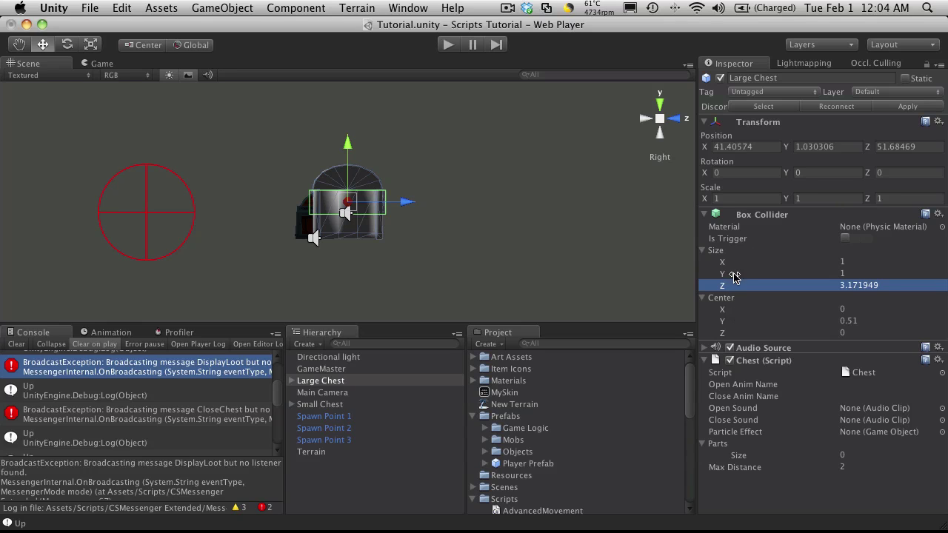
drag(745, 275, 799, 279)
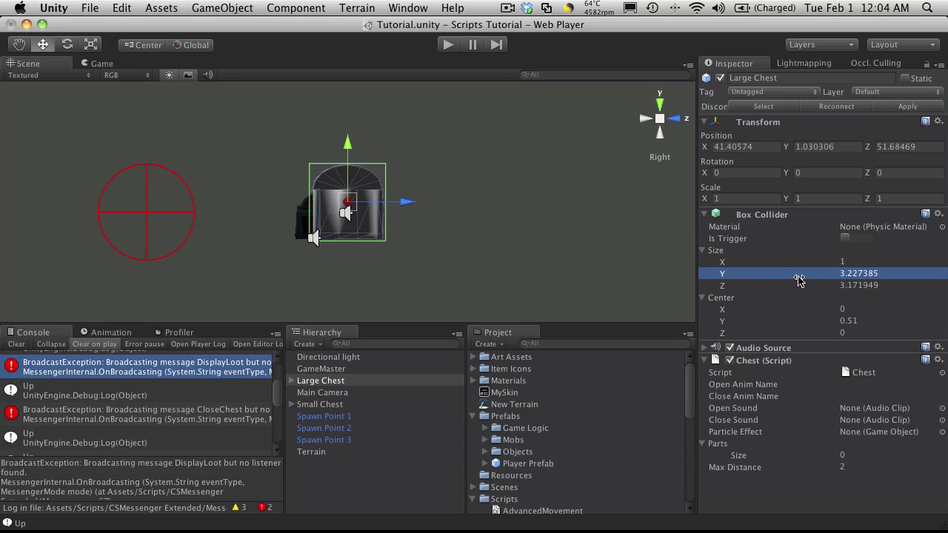
click(659, 105)
drag(755, 262, 845, 262)
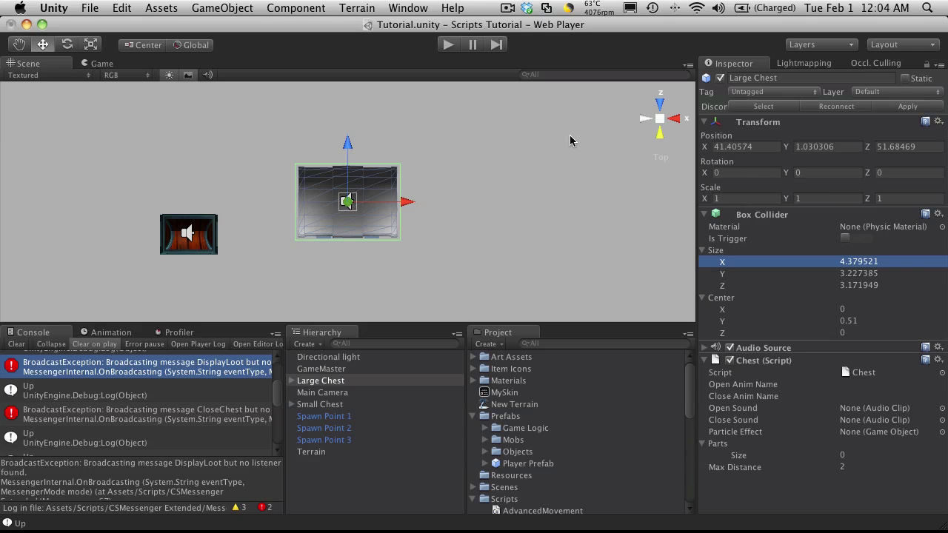
Step: Collapse the Box Collider and briefly check the Large Chest's Audio Source settings
click(704, 215)
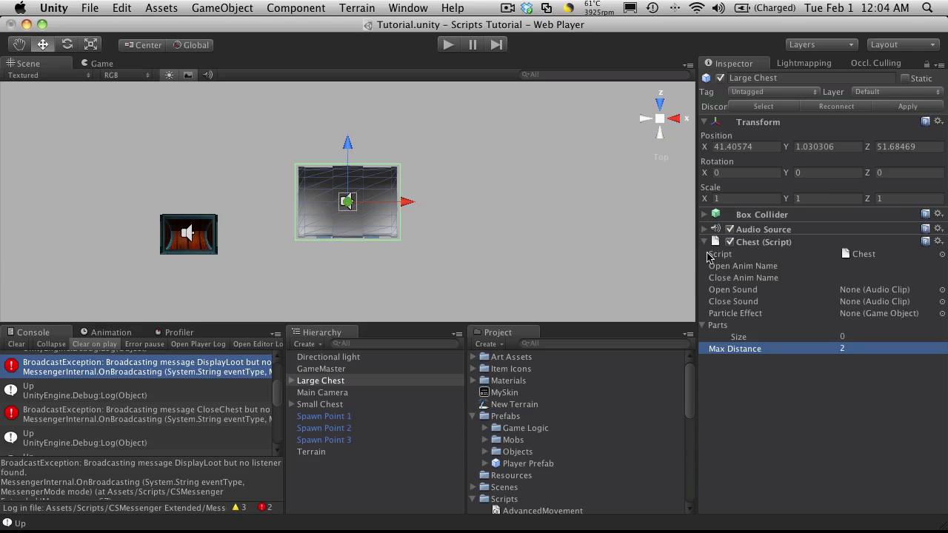
click(705, 231)
click(705, 231)
click(705, 231)
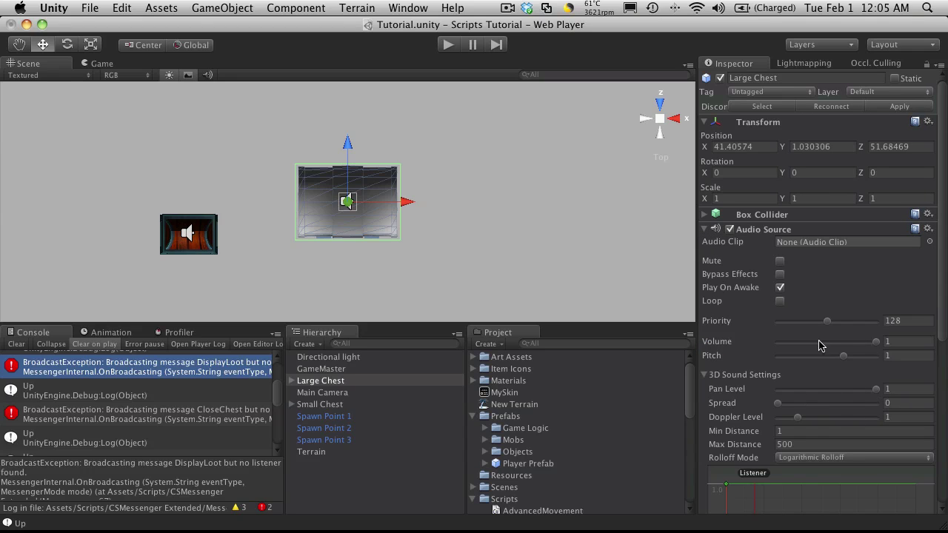
click(705, 230)
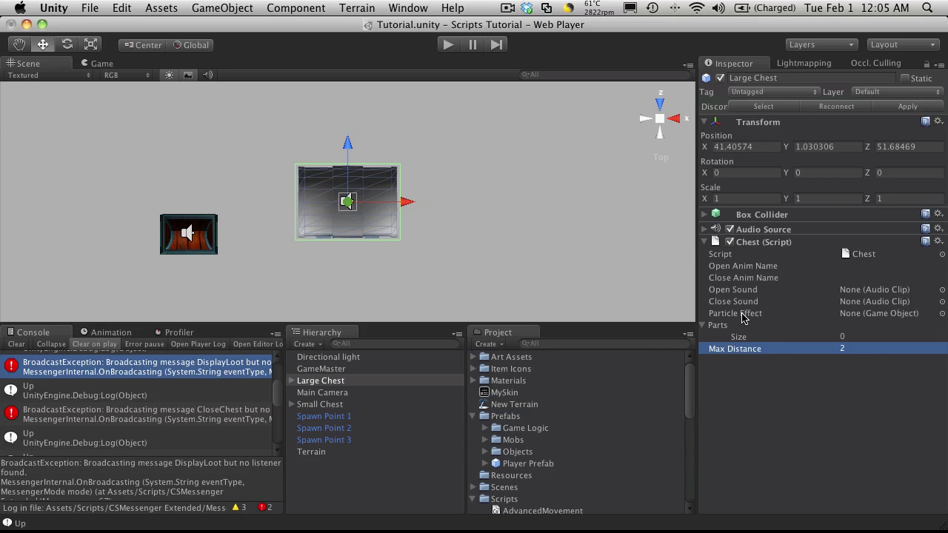
Step: Set the Chest script's Parts size to 1 and drag Cylinder.001 into Element 0
click(775, 338)
click(866, 337)
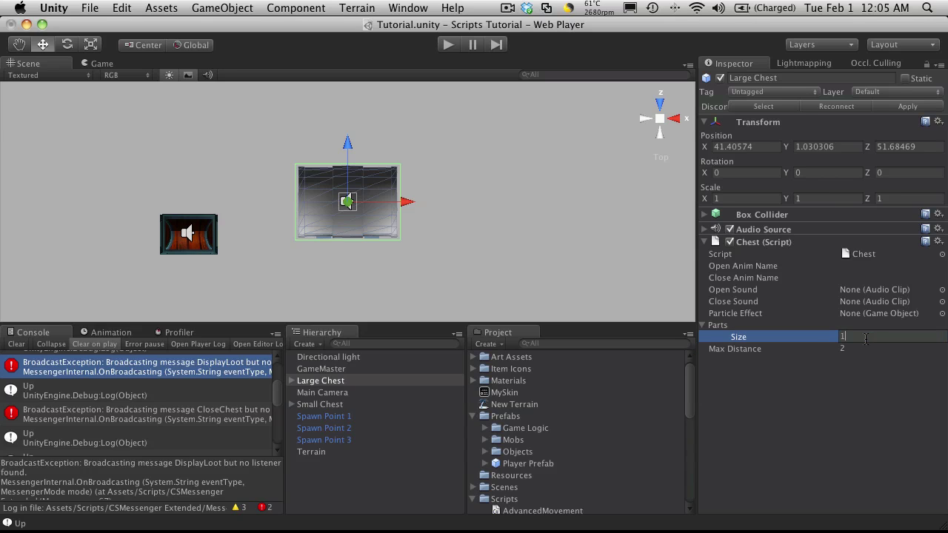
text(1)
key(Return)
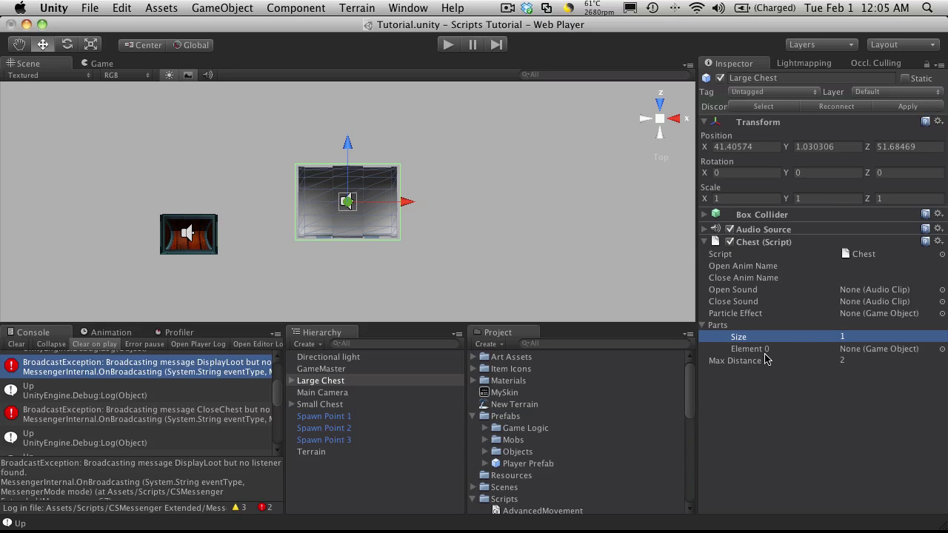
click(291, 381)
drag(323, 393, 844, 353)
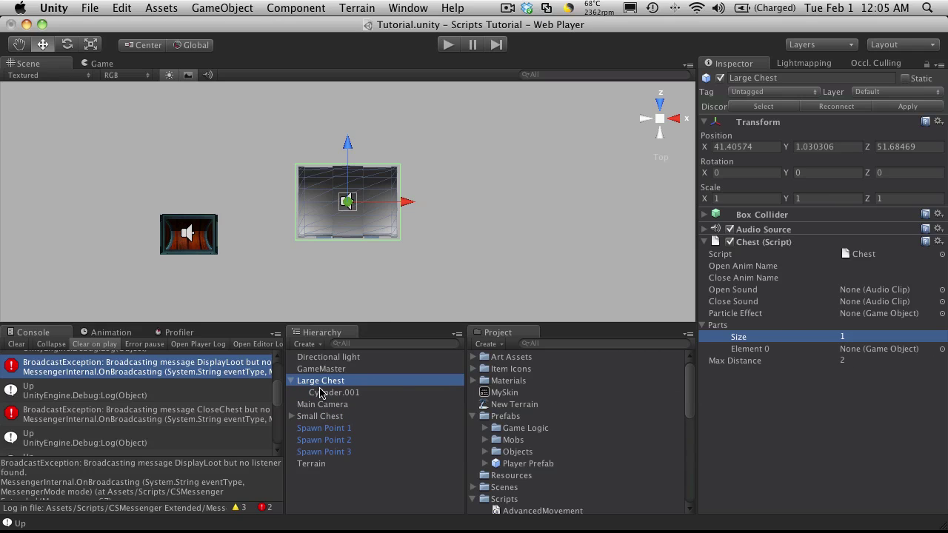
drag(320, 392, 885, 349)
click(836, 439)
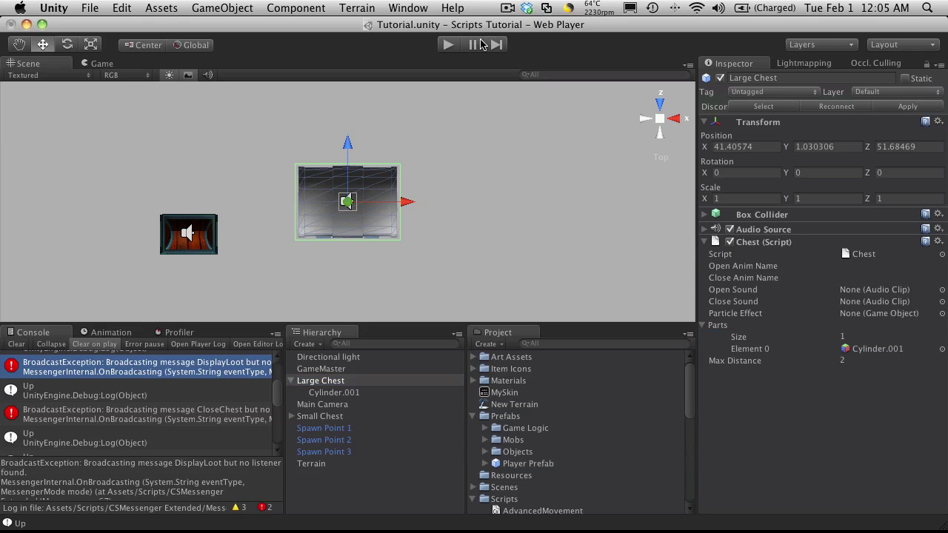
Step: Test-run around both chests, stop the game, and select the Large Chest's Cylinder.001
click(448, 45)
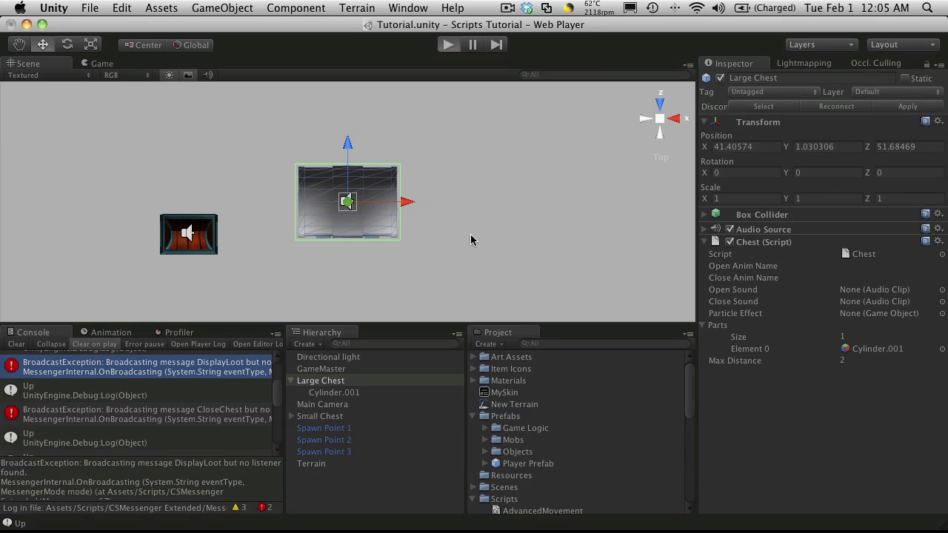
key(a)
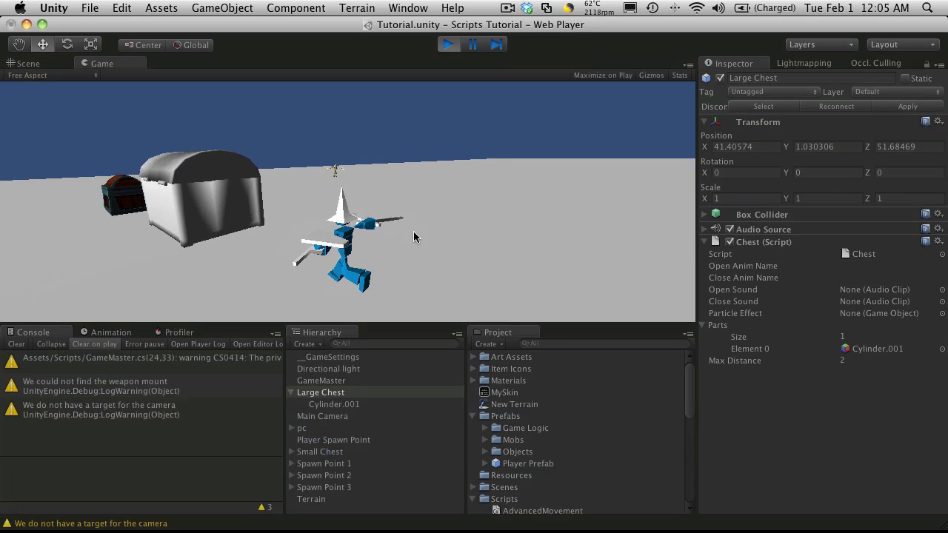
key(d)
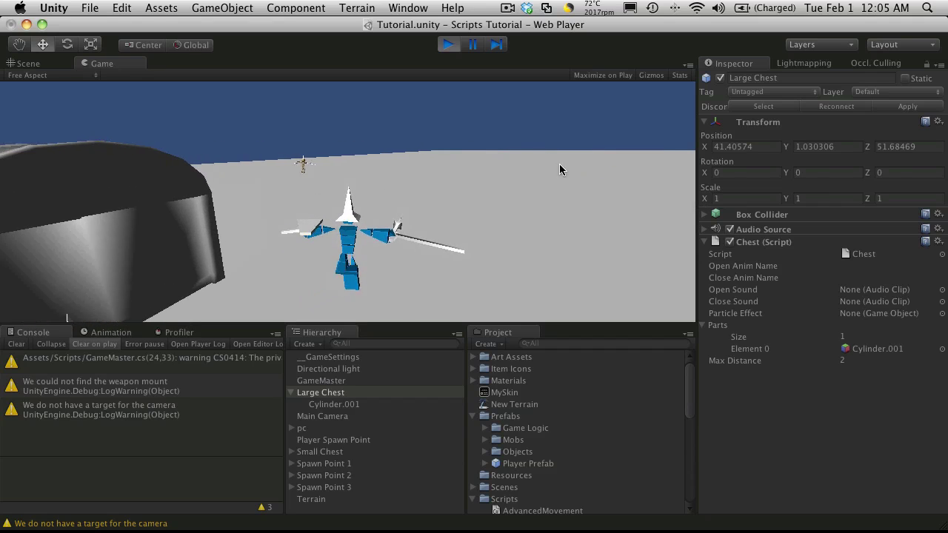
key(a)
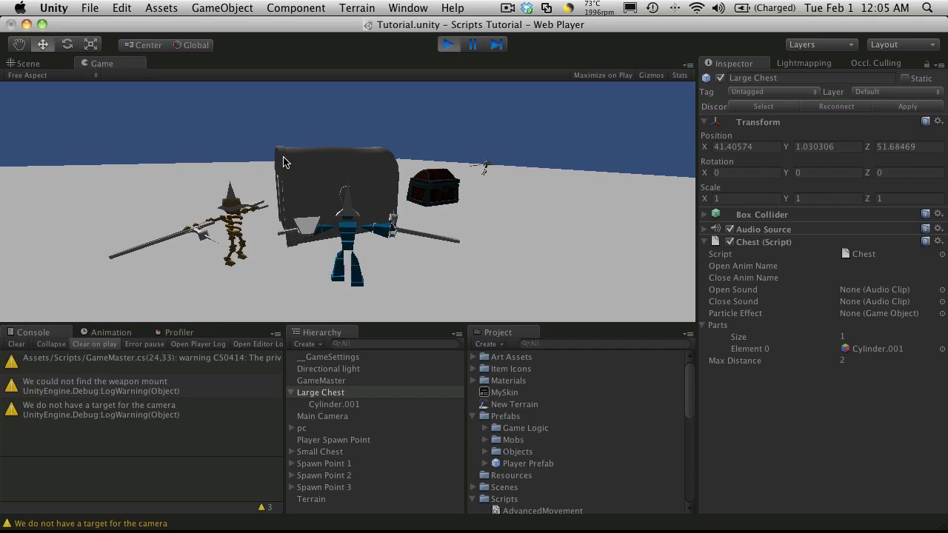
key(d)
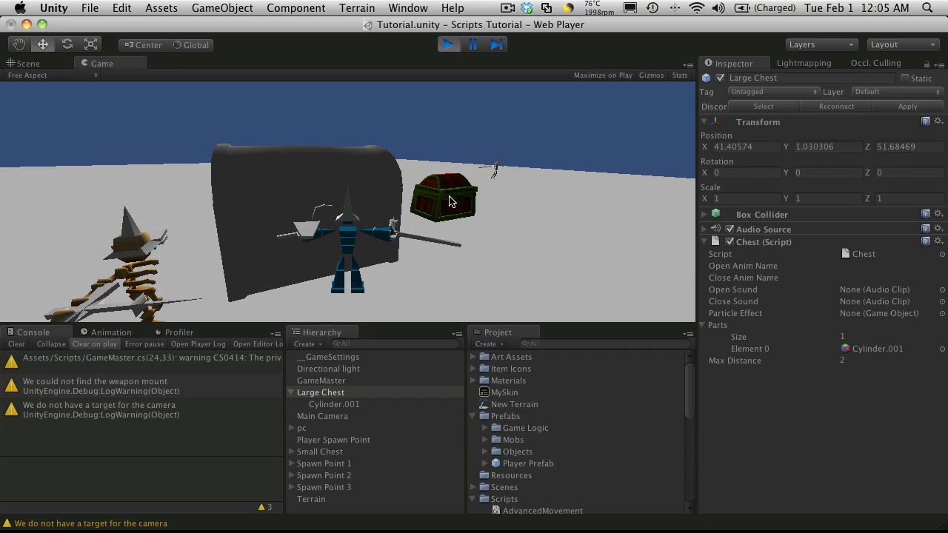
key(a)
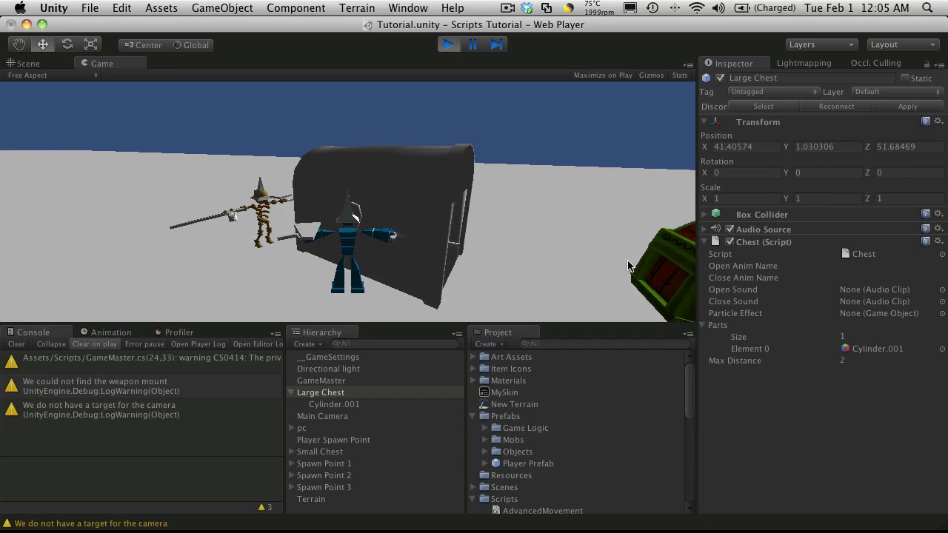
click(449, 45)
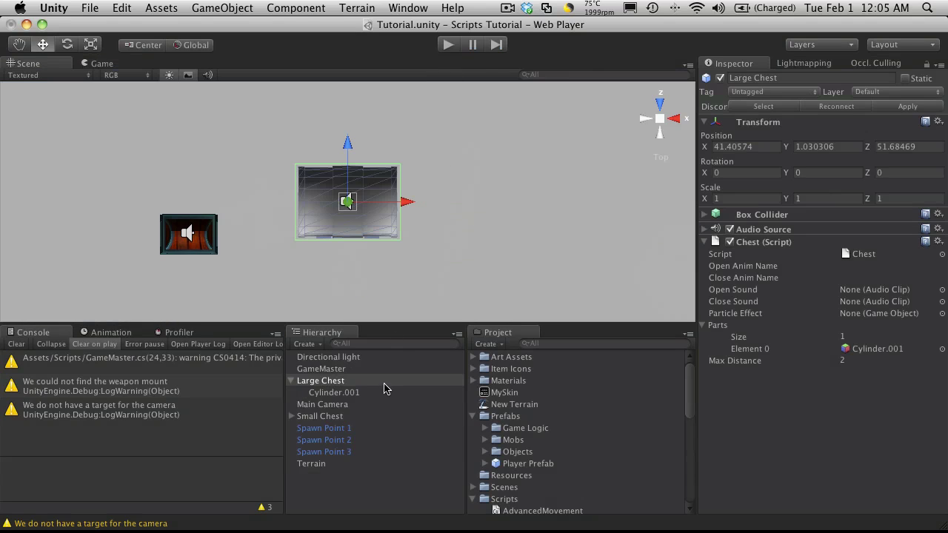
click(344, 393)
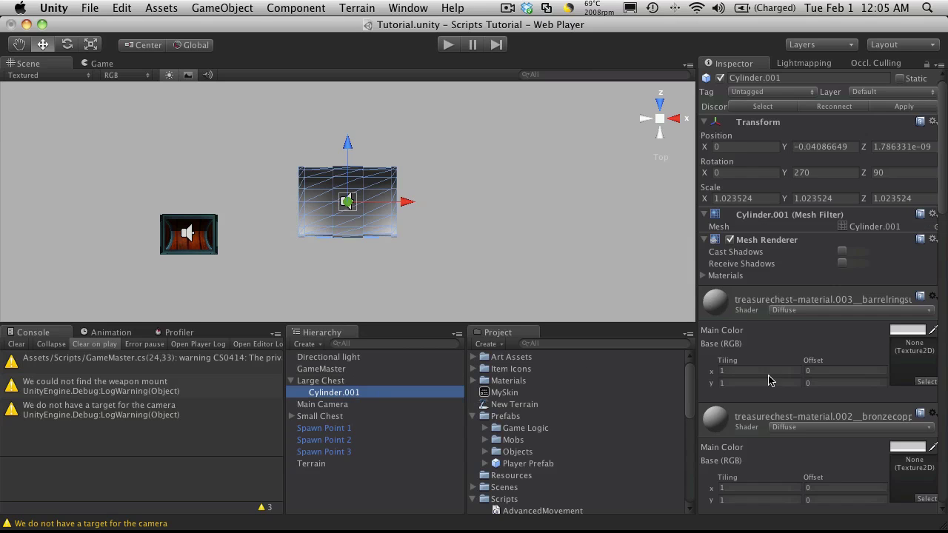
key(super+Tab)
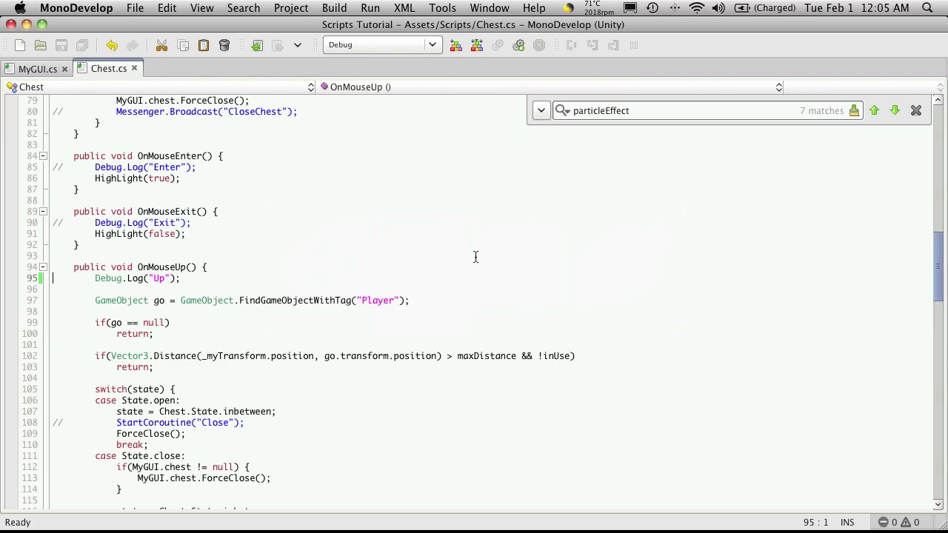
scroll(854, 186, down, 10)
drag(937, 328, 937, 471)
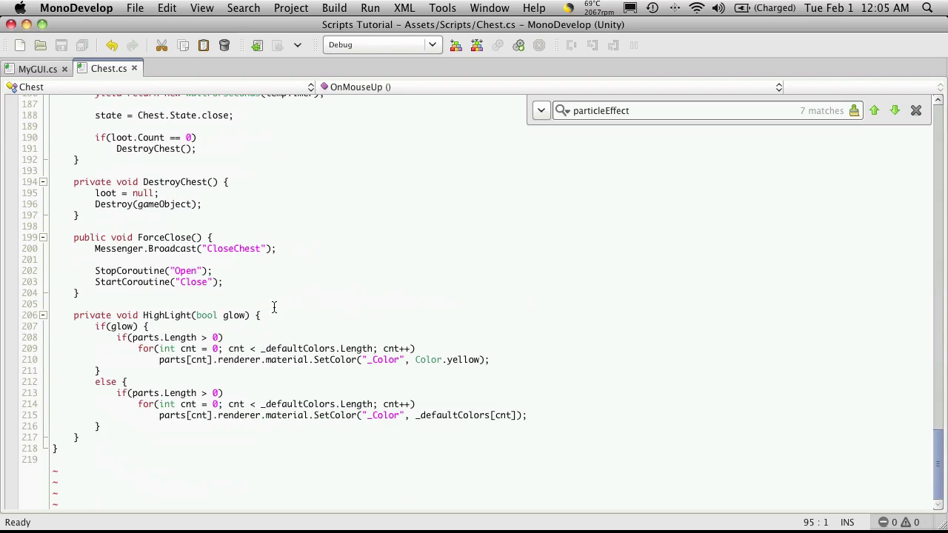
scroll(274, 289, up, 20)
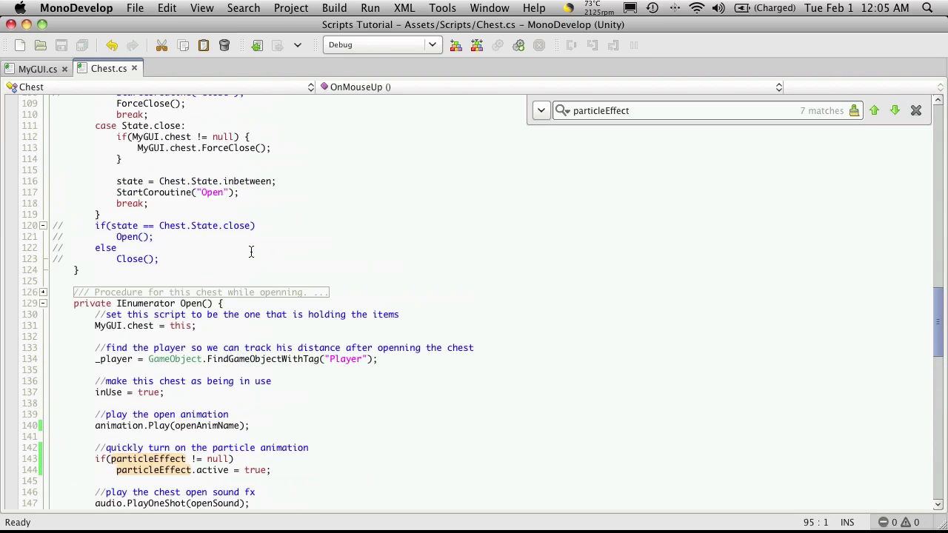
scroll(251, 253, up, 7)
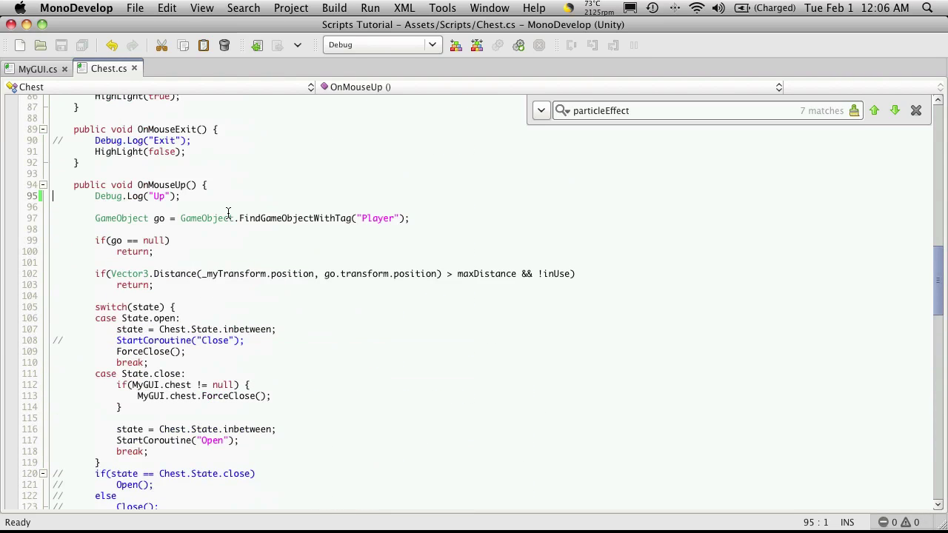
scroll(227, 211, up, 5)
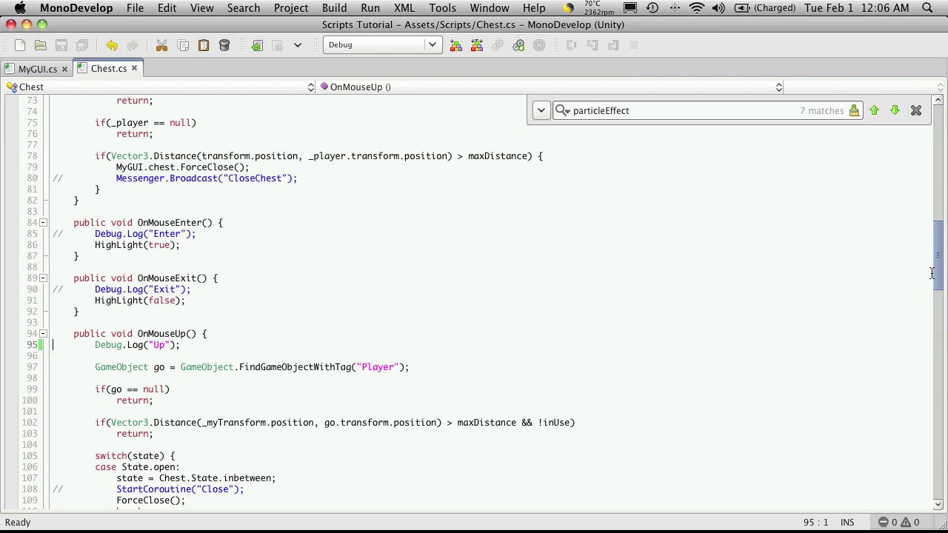
drag(940, 272, 924, 531)
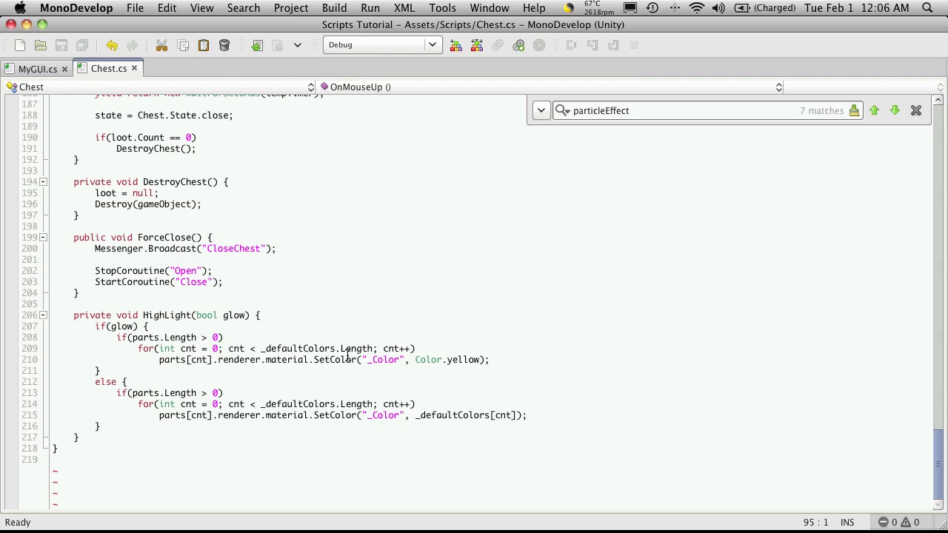
click(282, 340)
Step: Remove a stray for( line and start a loop header 'for(int matCount = 0; matCount'
key(Return)
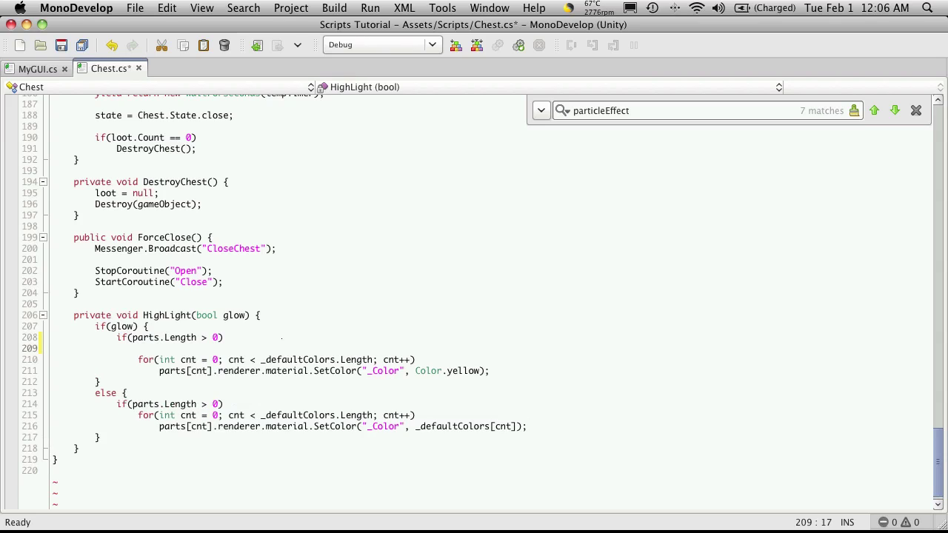
text(for()
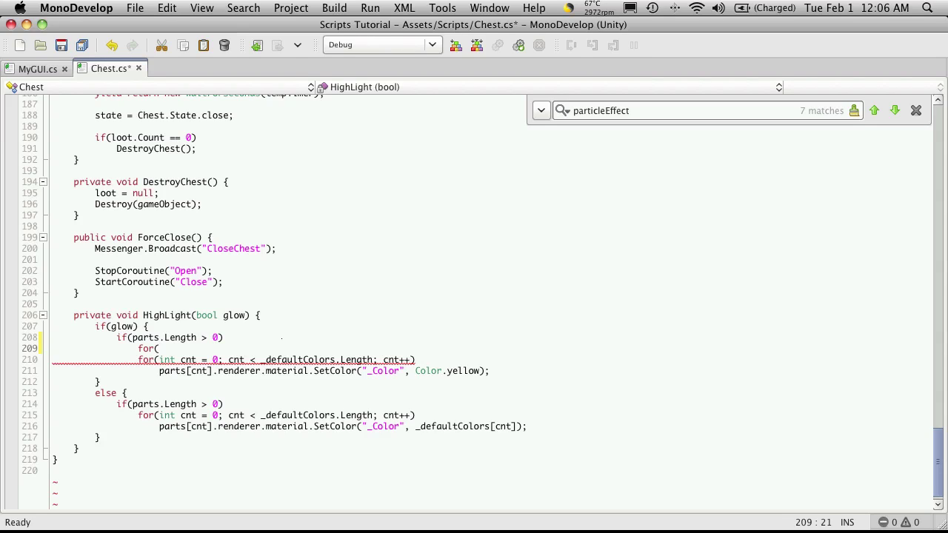
key(Home)
key(Home)
key(shift+Down)
key(BackSpace)
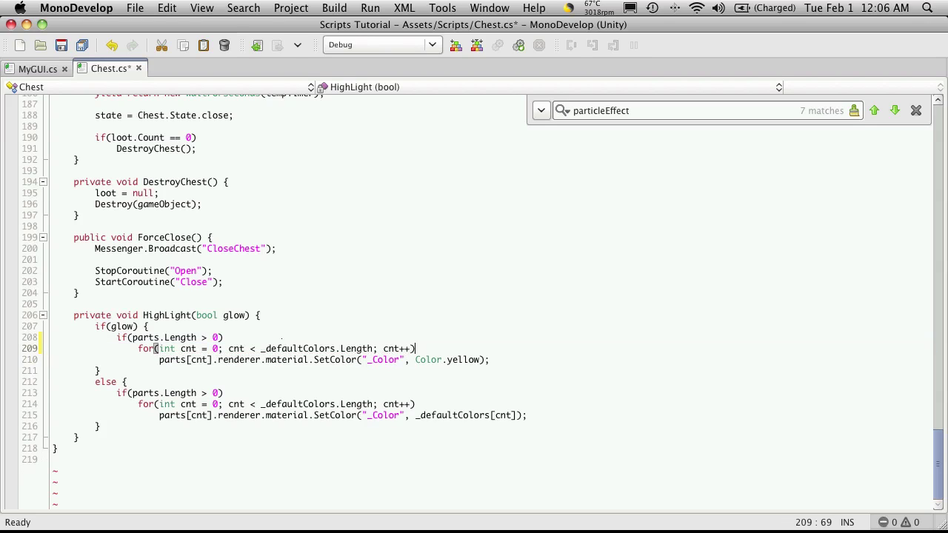
key(End)
key(Return)
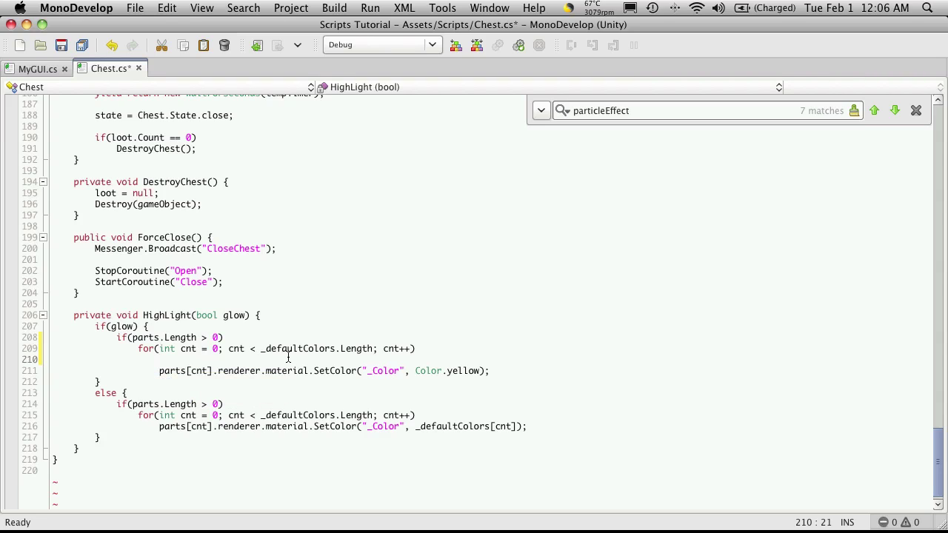
text(for(int mat)
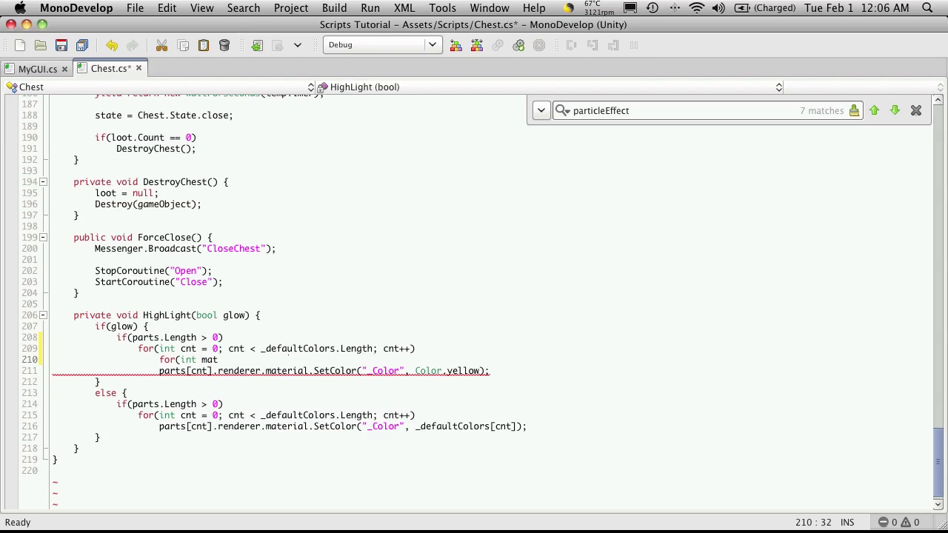
text(Count = 0; matCou)
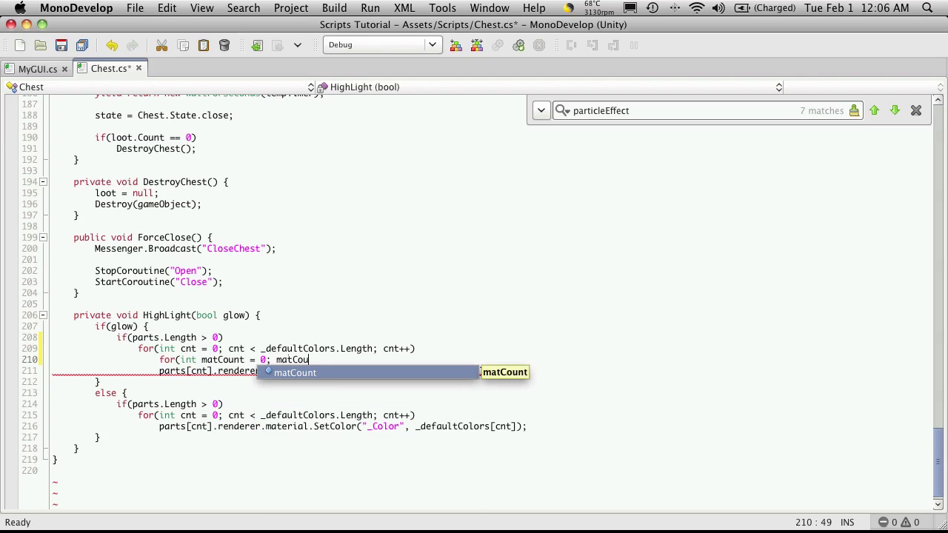
key(Escape)
text(nt <)
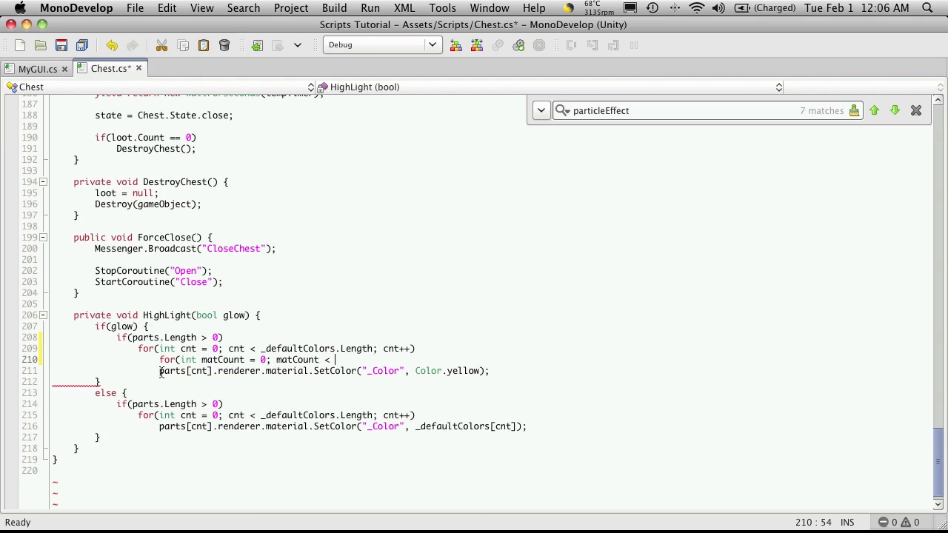
Step: Finish the loop condition: matCount < parts[cnt].renderer.materials.Length; matCount++
drag(159, 370, 263, 374)
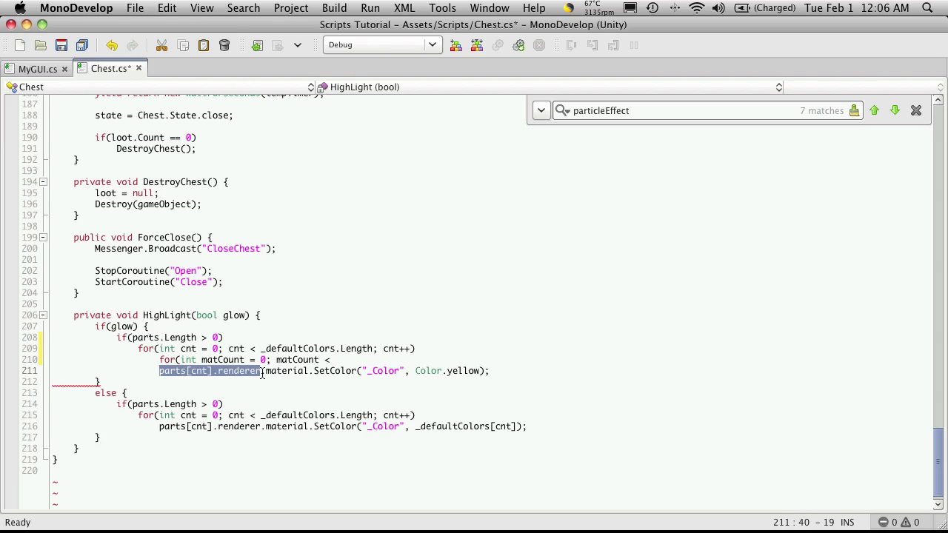
key(super+c)
click(356, 361)
key(super+v)
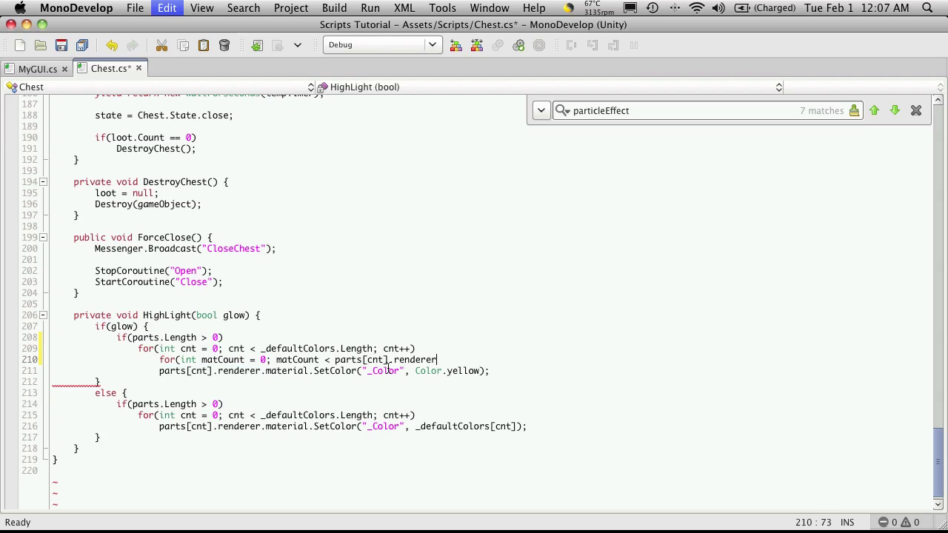
text(.ma)
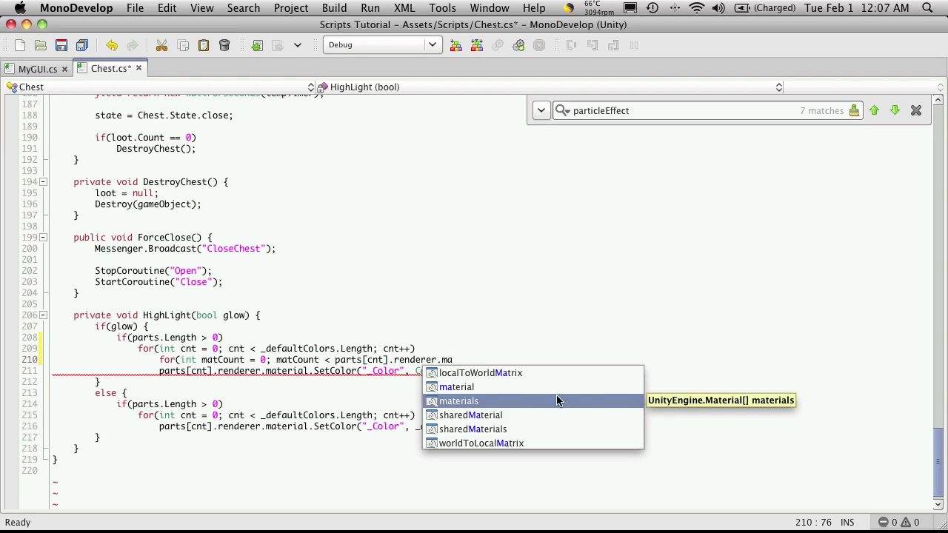
double_click(514, 404)
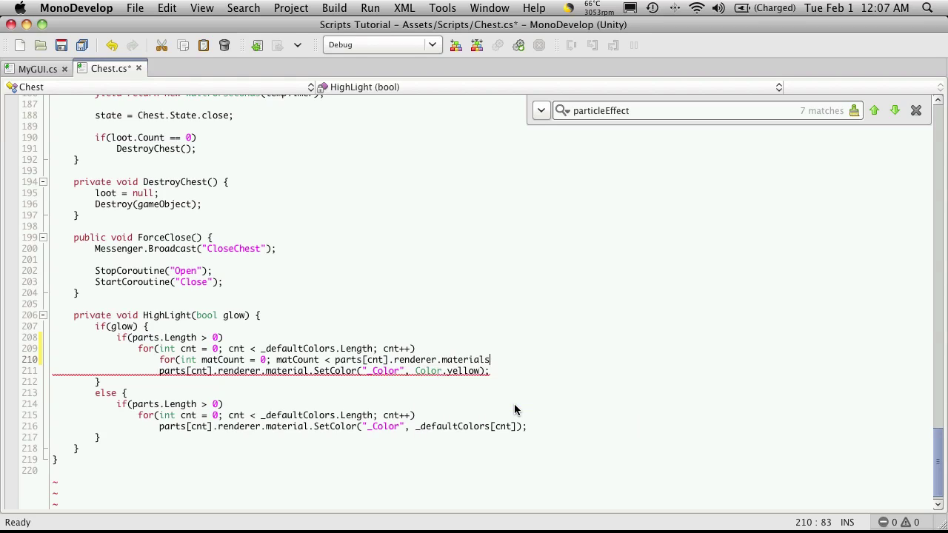
text(.)
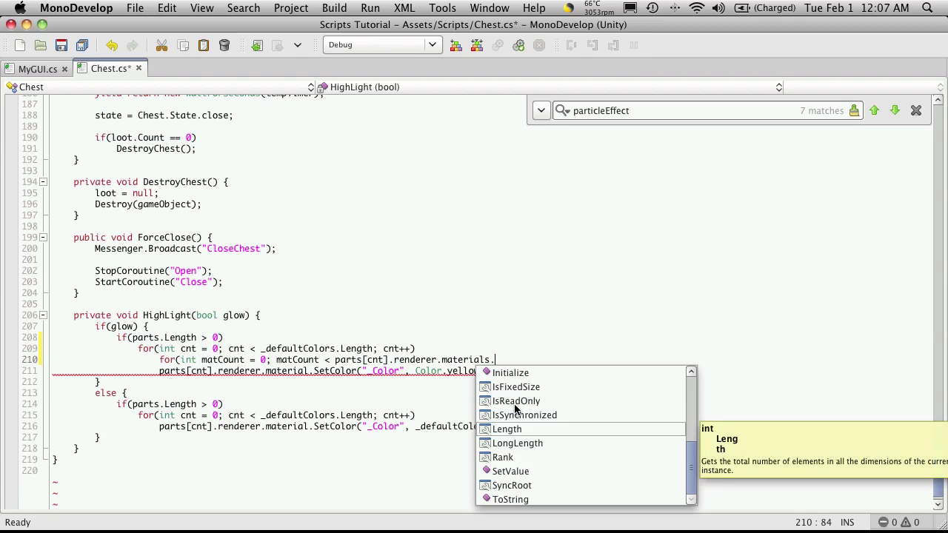
text(Le)
key(Return)
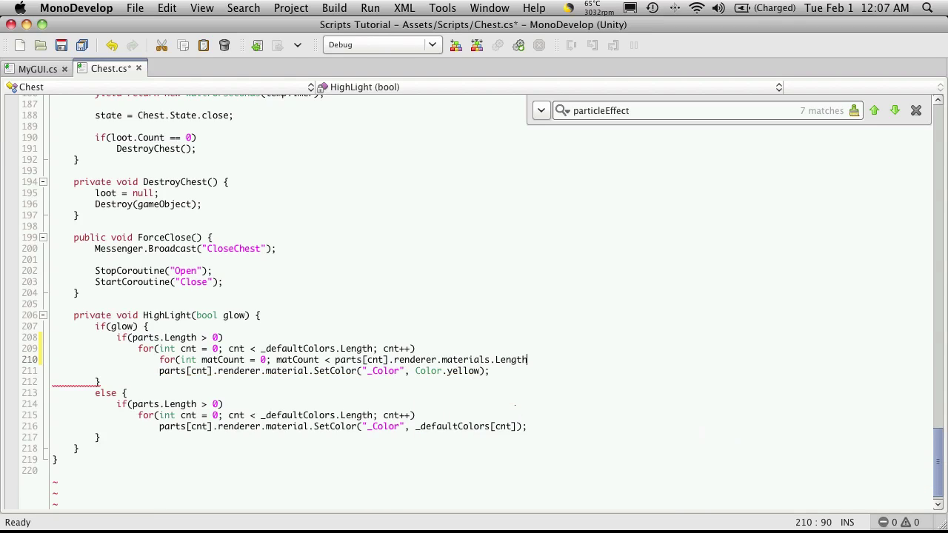
text(; mat)
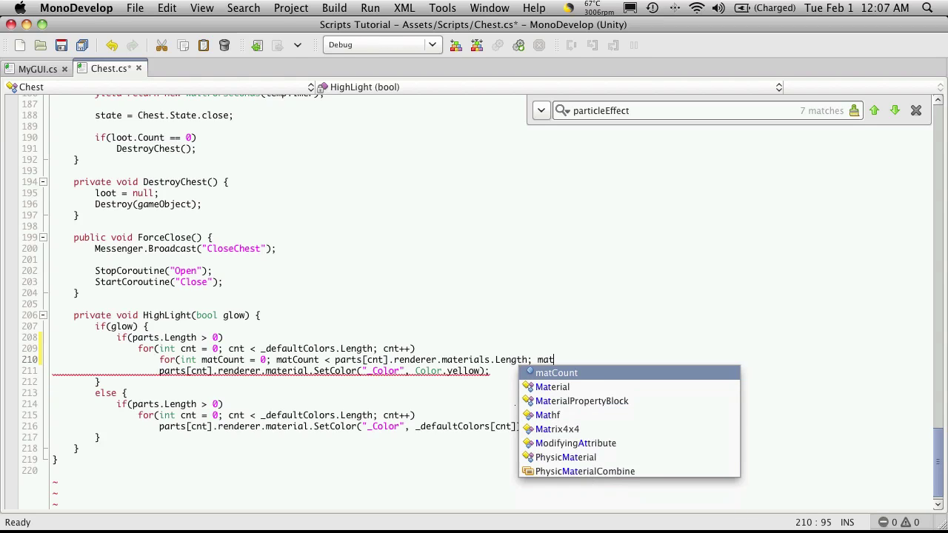
key(Return)
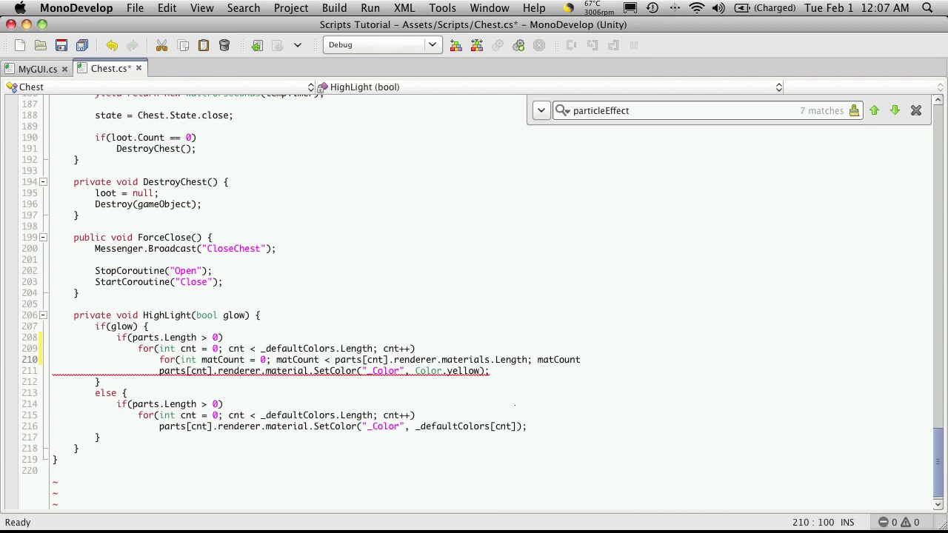
text(++))
Step: Indent the yellow SetColor line inside the new matCount loop
key(Down)
key(Home)
key(Tab)
key(Down)
key(Up)
key(End)
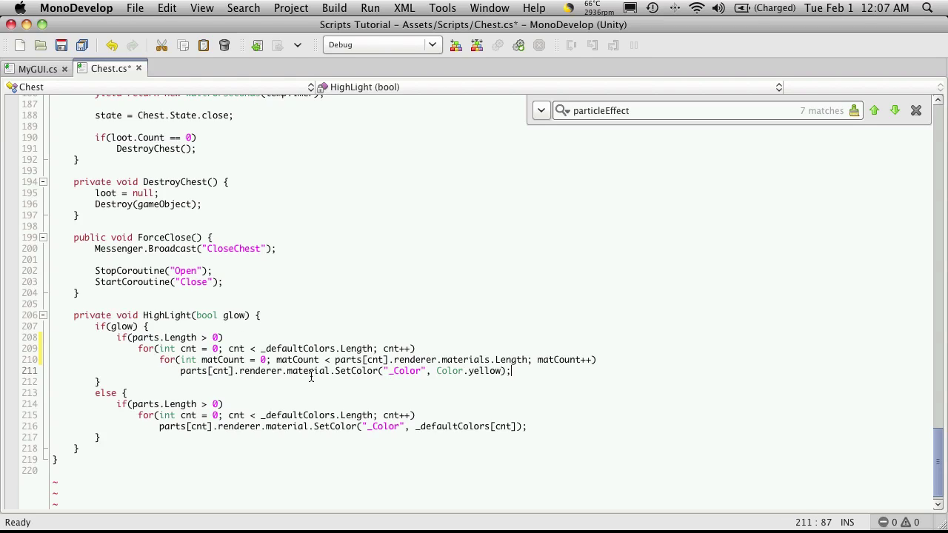
Step: Change material to materials[matCount] on line 211 and save Chest.cs
click(287, 372)
key(Left)
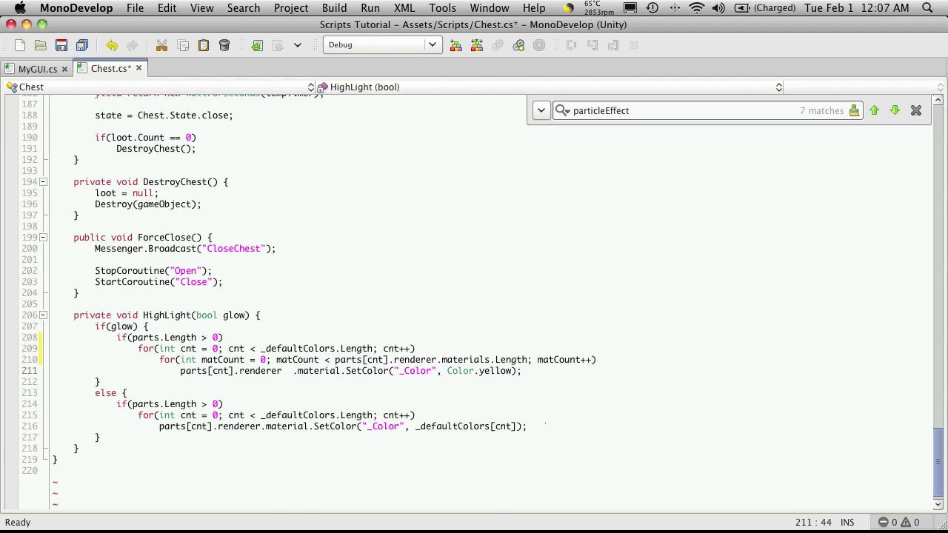
text(.)
key(BackSpace)
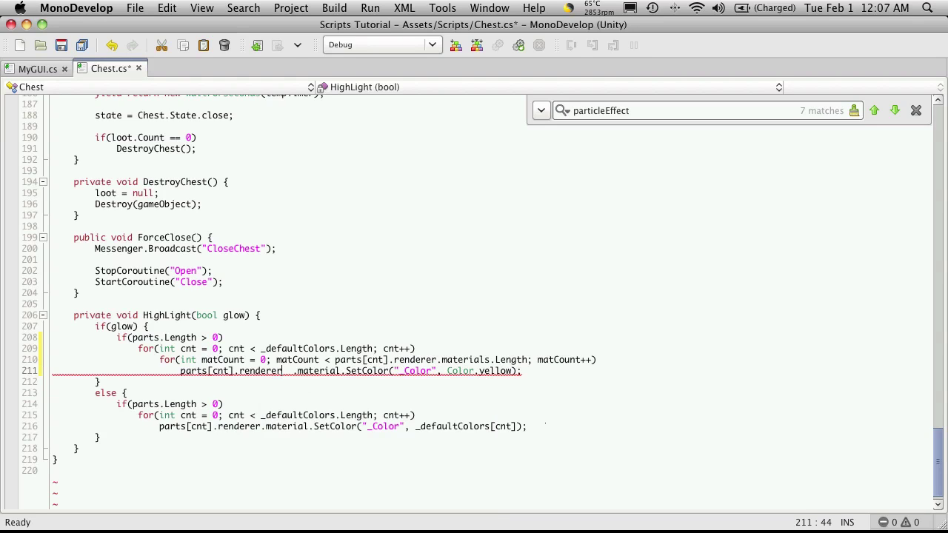
key(Left)
key(BackSpace)
key(BackSpace)
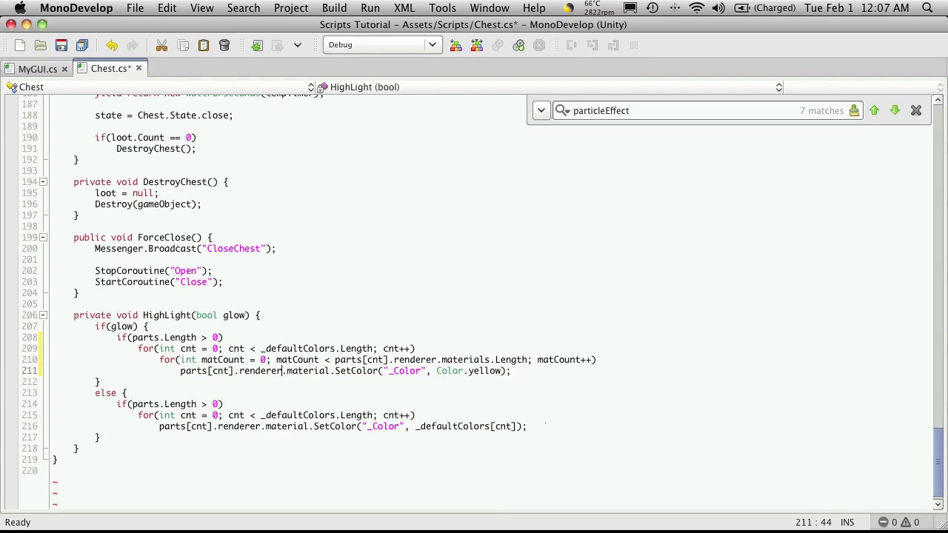
key(Right)
key(Right)
text(s[)
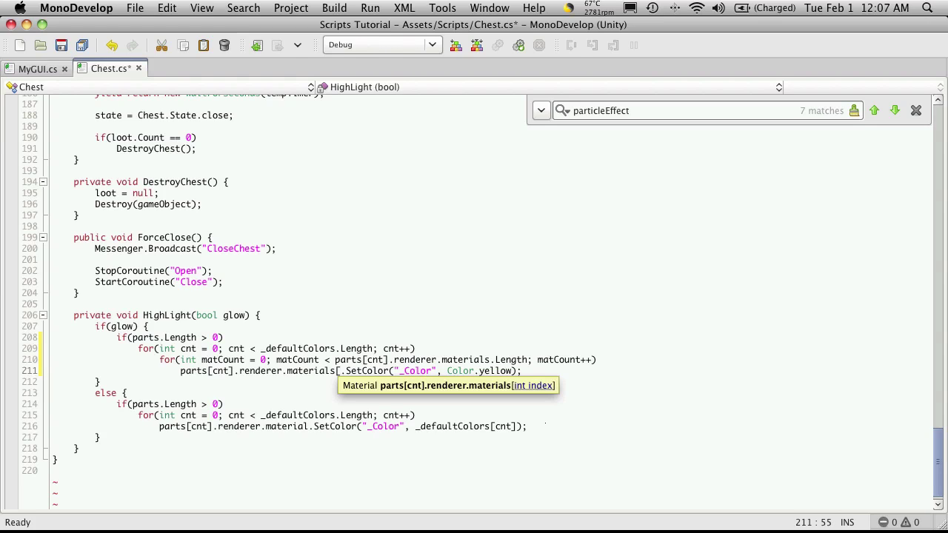
text(mat)
key(BackSpace)
key(BackSpace)
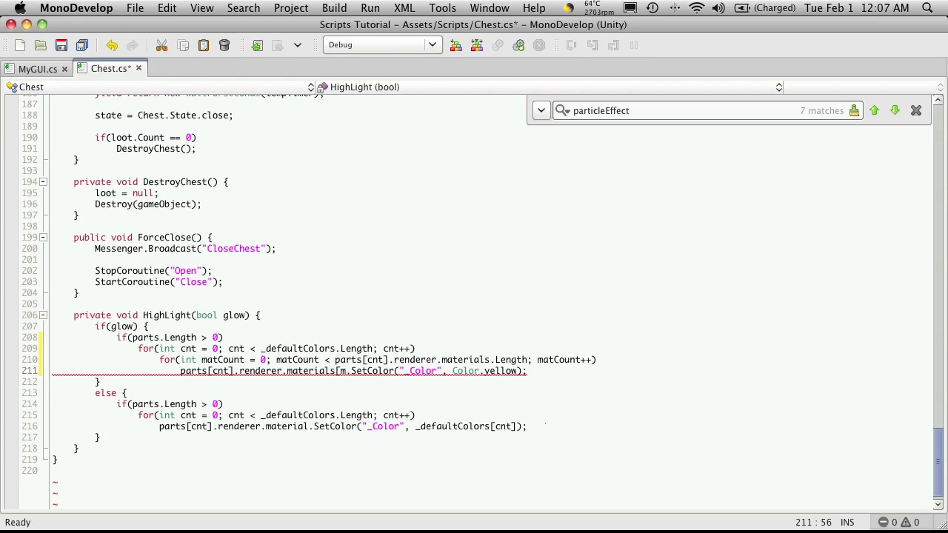
key(BackSpace)
text(matCount)
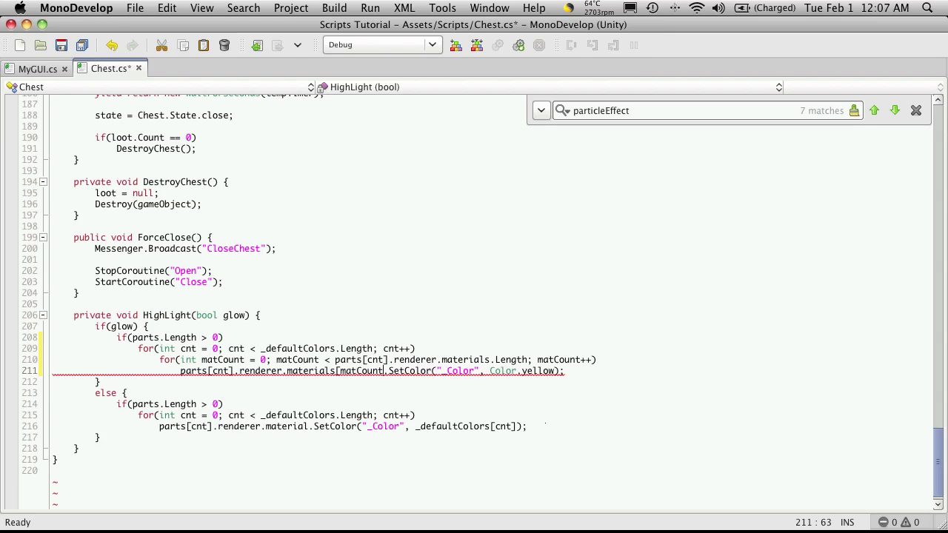
text(])
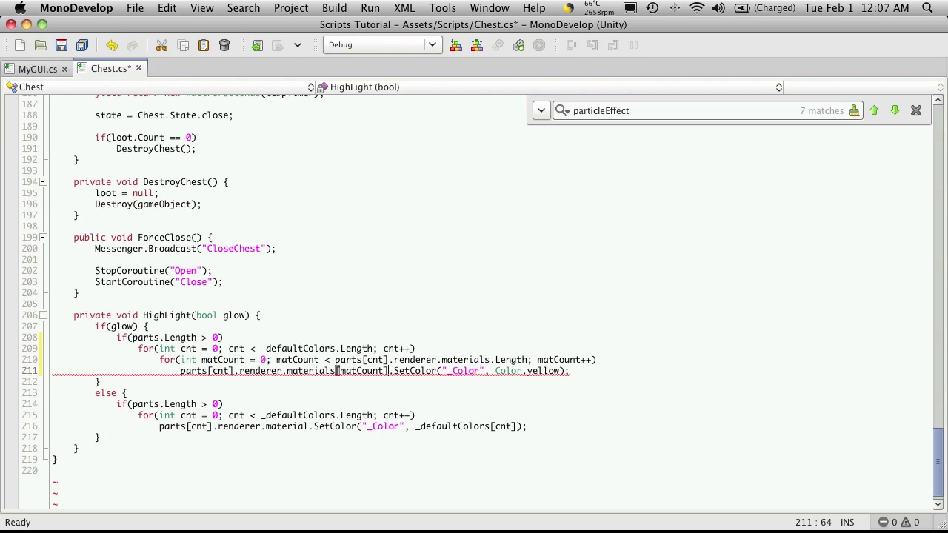
key(Down)
key(super+s)
Step: Copy the matCount loop lines over the else branch's SetColor line, save, and return to Unity
click(54, 393)
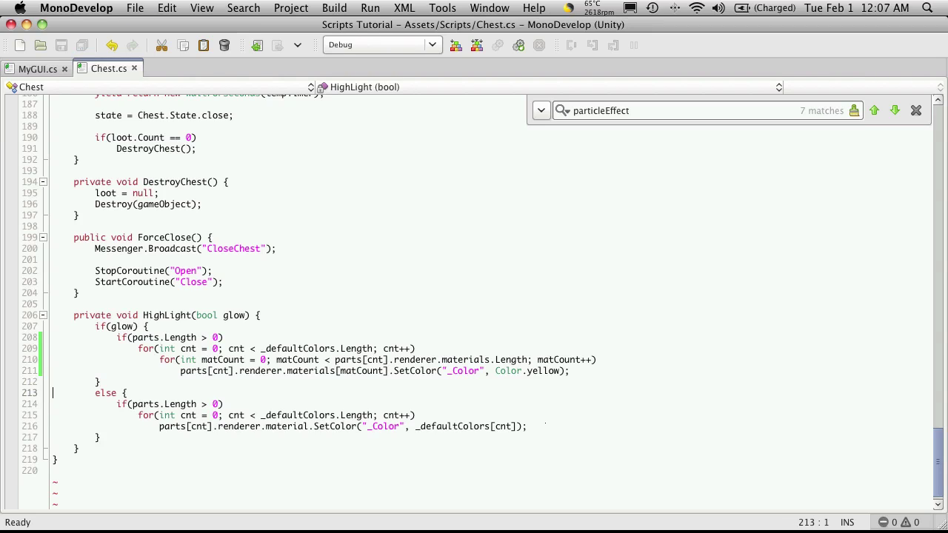
key(Up)
key(Up)
key(Up)
key(shift+Down)
key(shift+Down)
key(super+c)
key(Down)
key(Down)
key(Down)
key(Down)
key(shift+Down)
key(super+v)
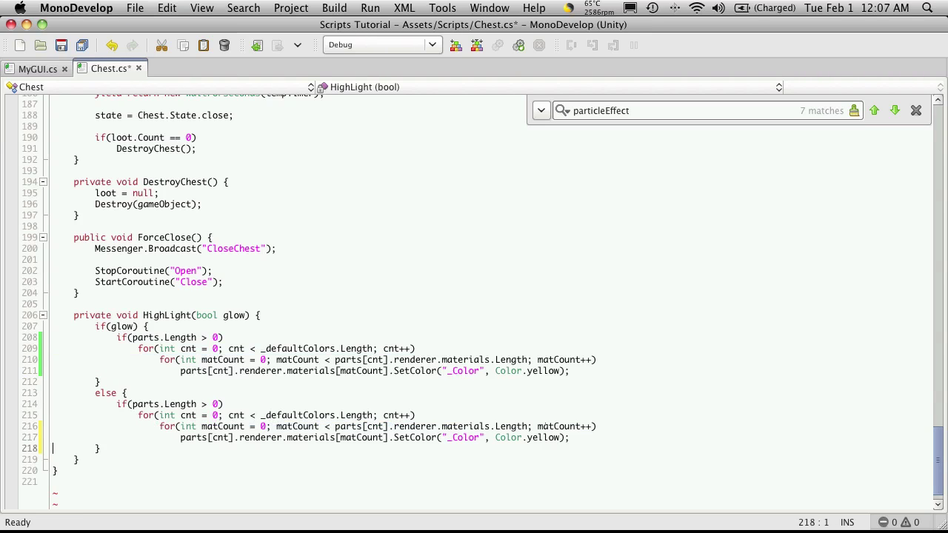
key(super+s)
key(super+Tab)
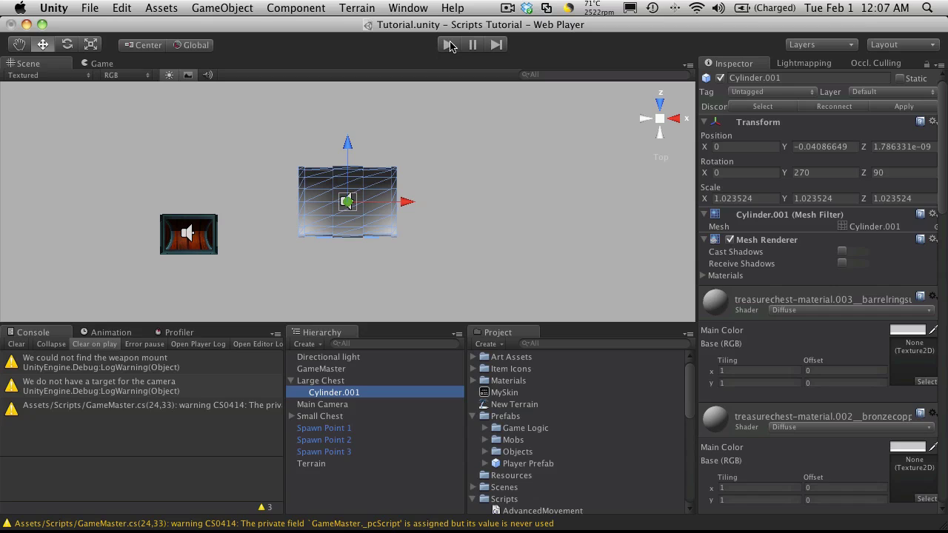
Step: Play the game, turn toward the Large Chest to check its all-yellow highlight, then return to MonoDevelop
key(super+p)
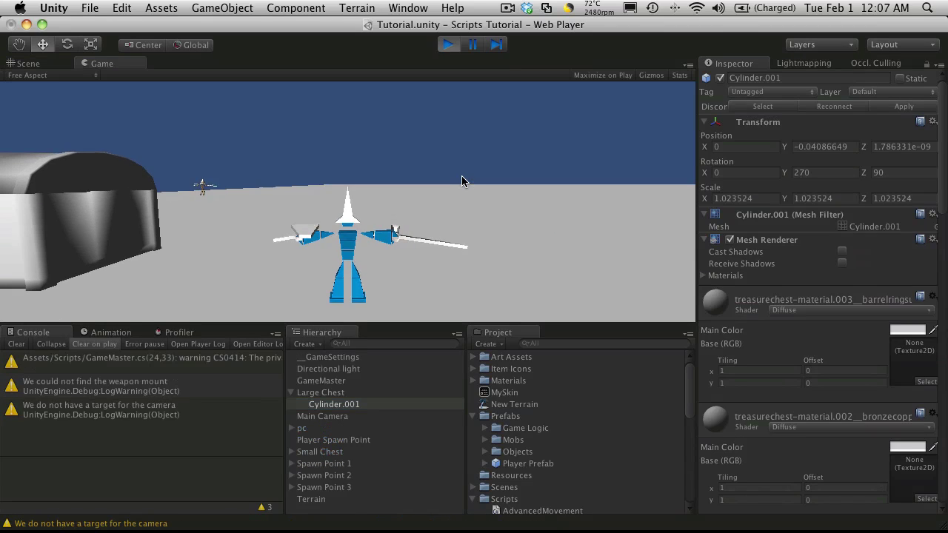
key(a)
key(super+Tab)
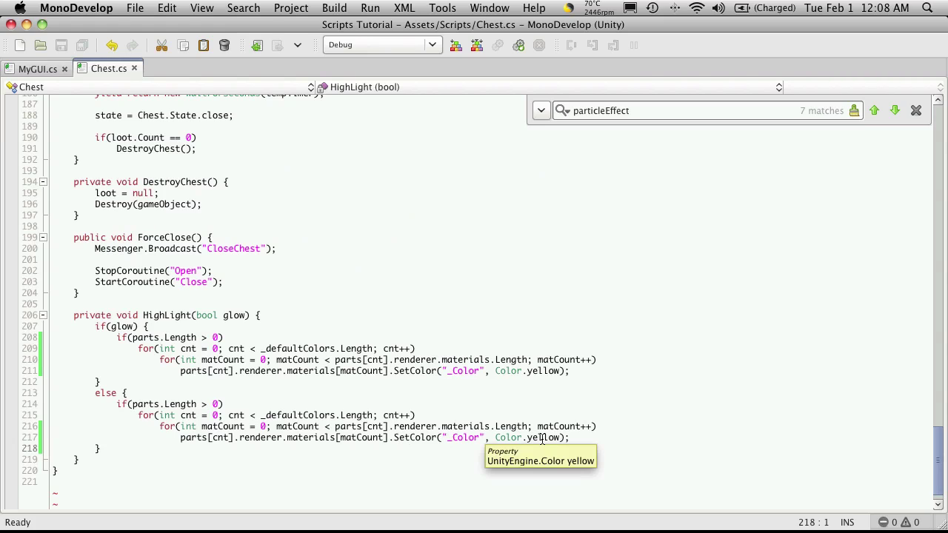
Step: Undo the pasted loop, then redo to bring back matCount on line 211
key(super+z)
key(super+z)
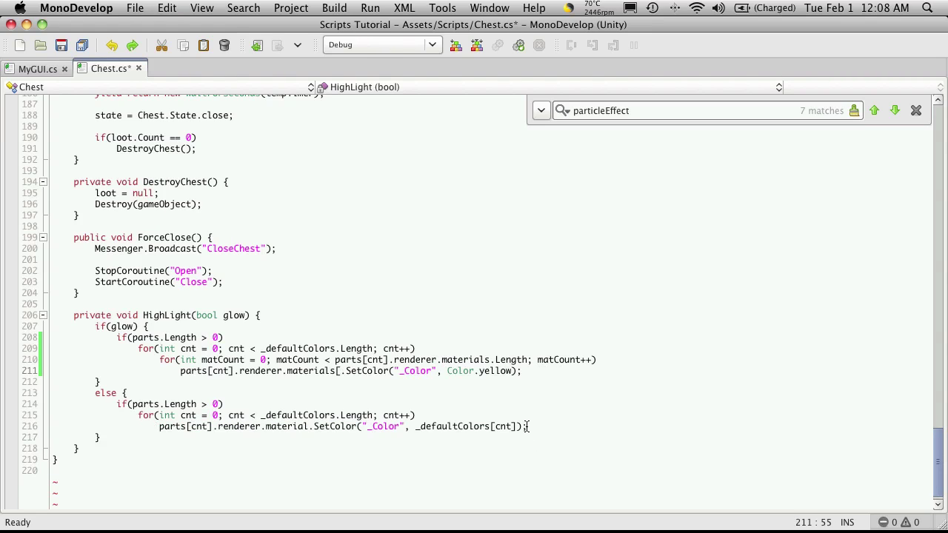
click(135, 7)
mouse_move(167, 8)
click(182, 40)
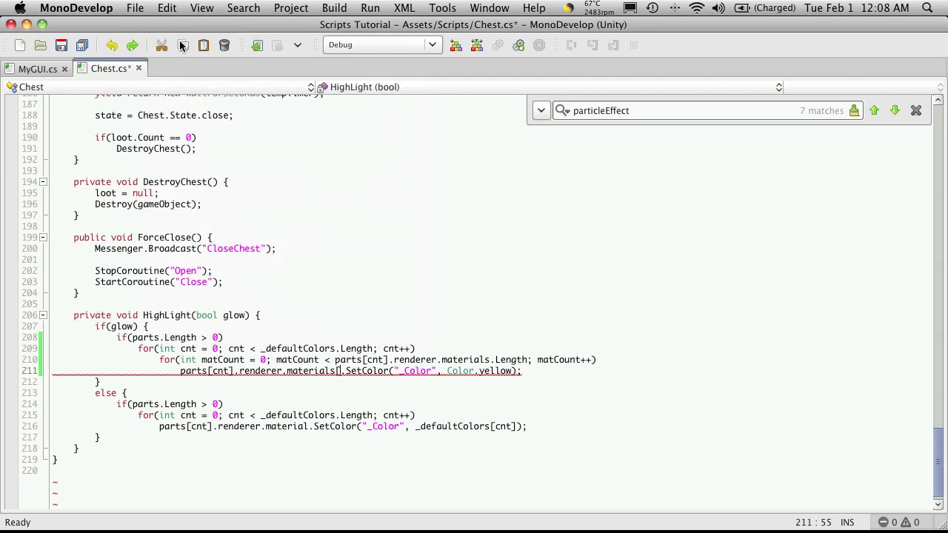
Step: Copy the inner matCount for-loop line into the else branch and indent the SetColor line beneath it
click(455, 466)
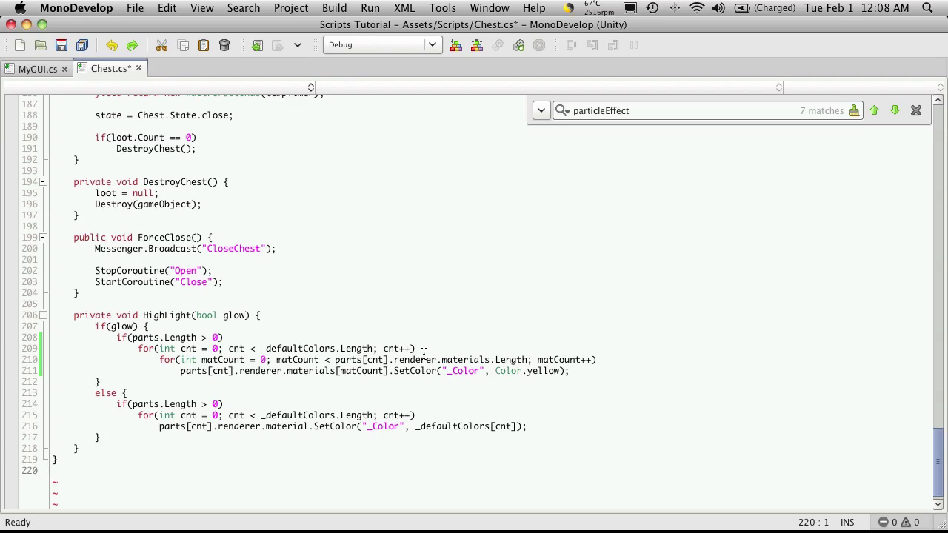
click(456, 349)
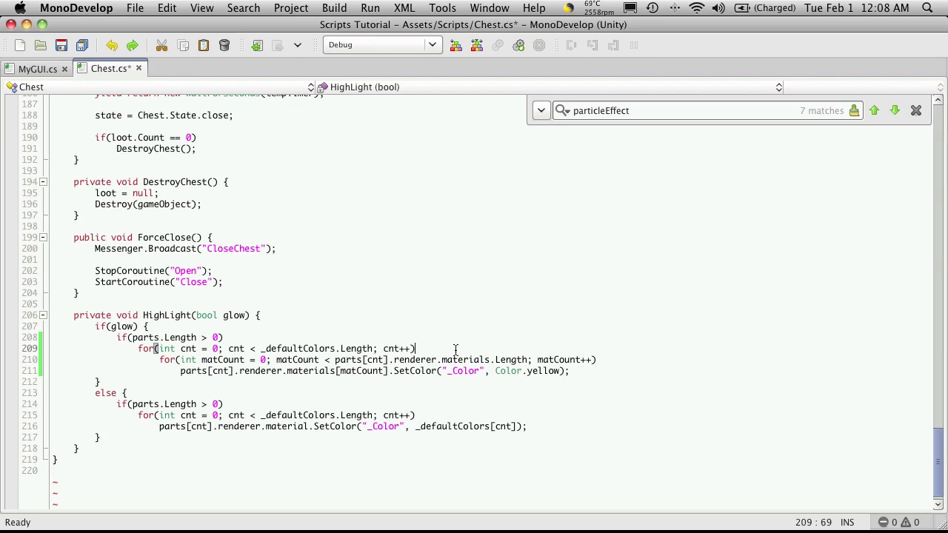
key(Right)
key(shift+Down)
key(super+c)
key(Down)
key(Down)
key(Down)
key(Down)
key(Down)
key(super+v)
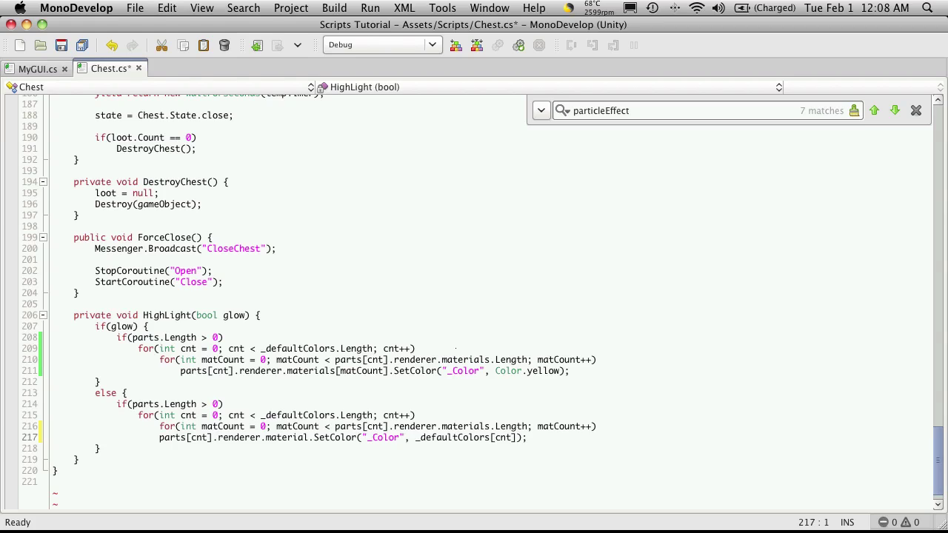
key(Tab)
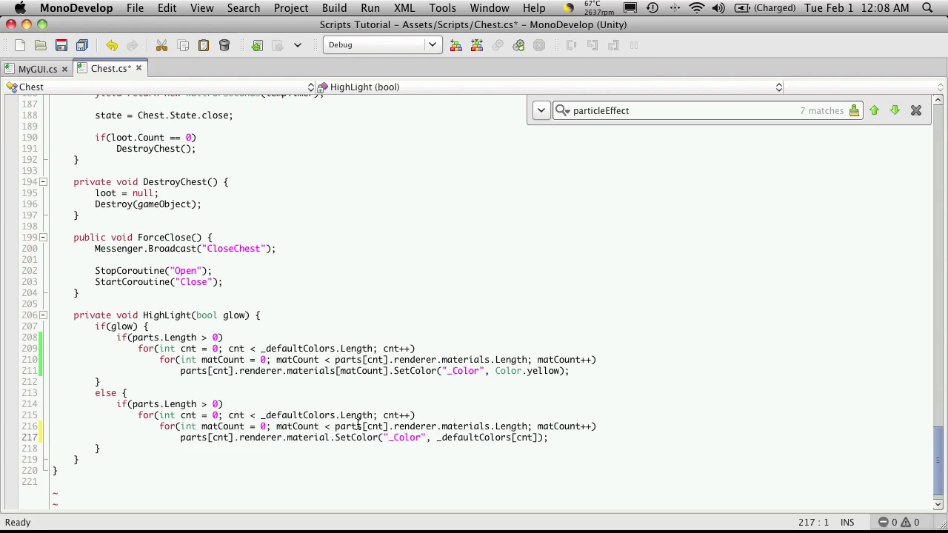
Step: Change material to materials[matCount] on line 217, save Chest.cs and return to Unity
click(330, 437)
text(s)
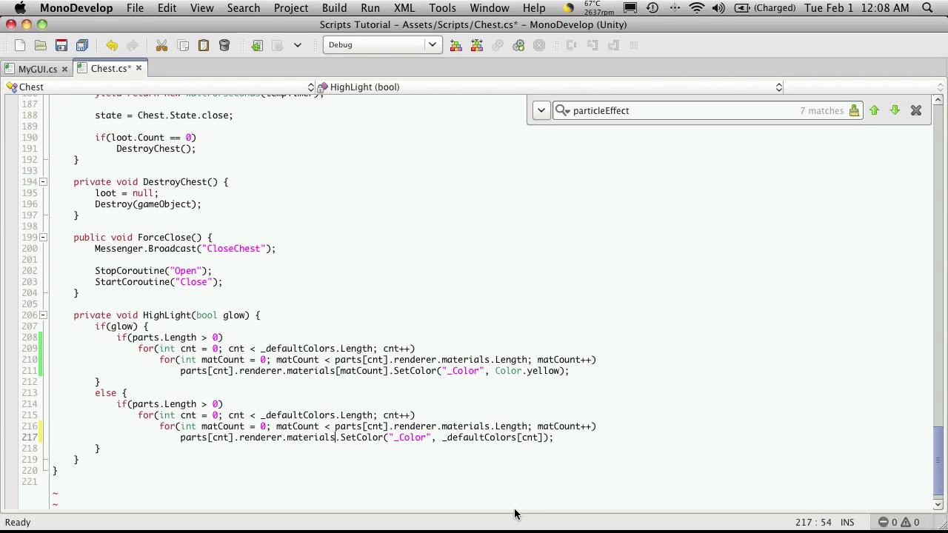
text([matCount)
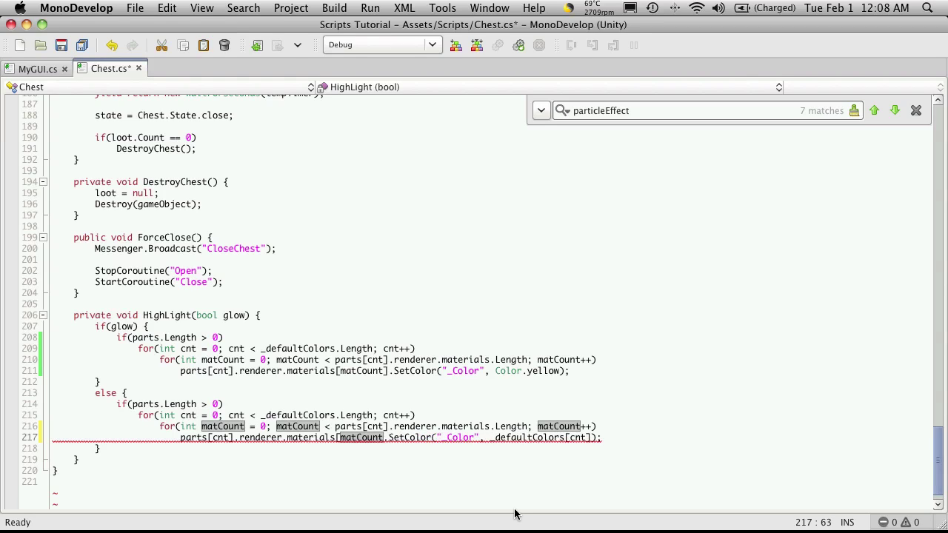
text(])
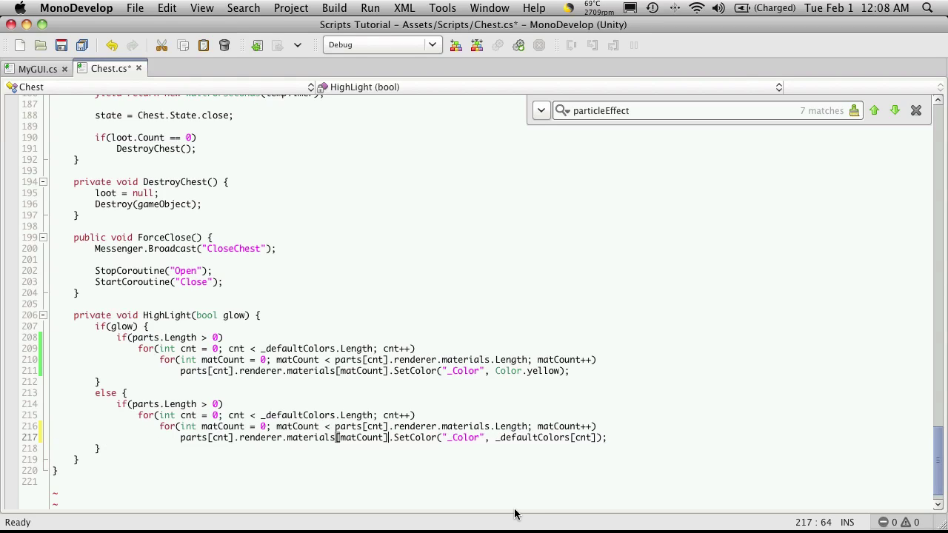
key(super+s)
key(super+Tab)
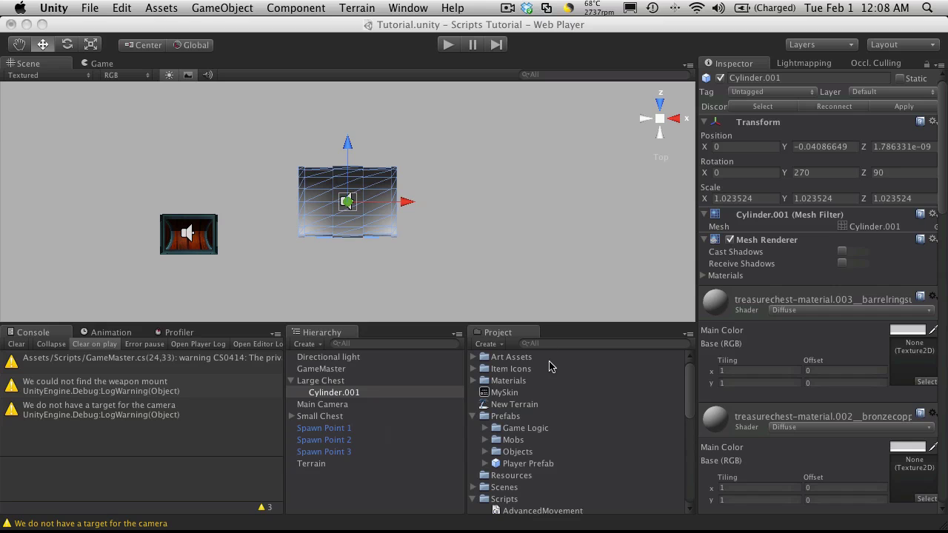
Step: Switch the Scene view to perspective, then play-test hovering the Large Chest until it highlights yellow and reverts
click(660, 119)
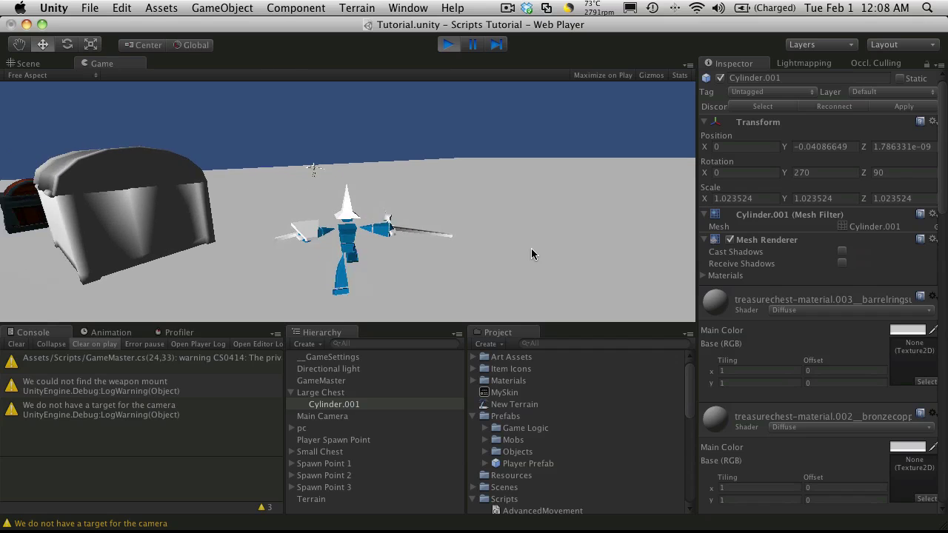
key(a)
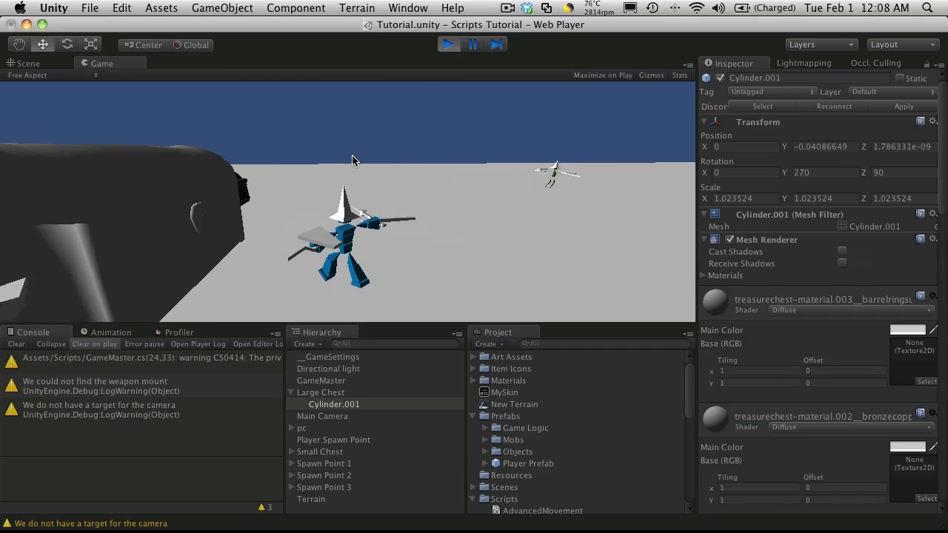
key(a)
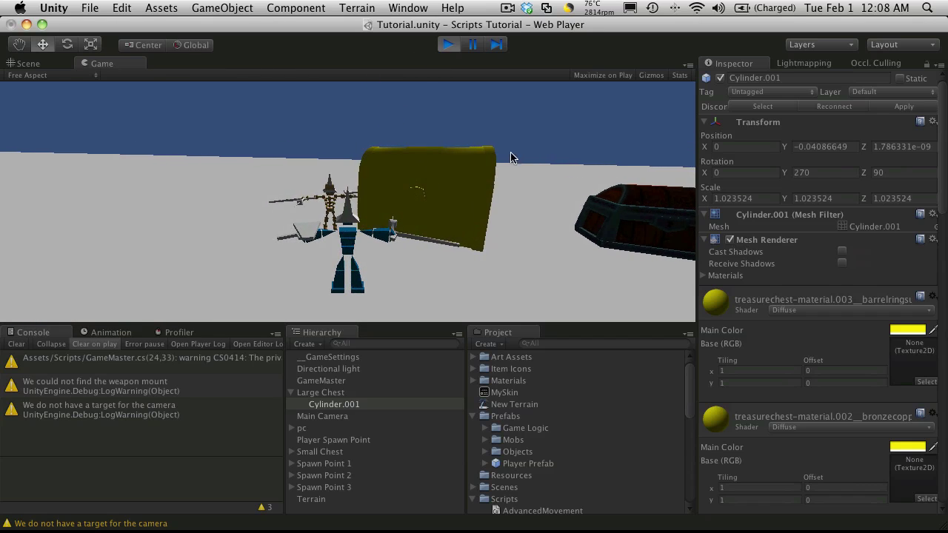
key(a)
mouse_move(360, 182)
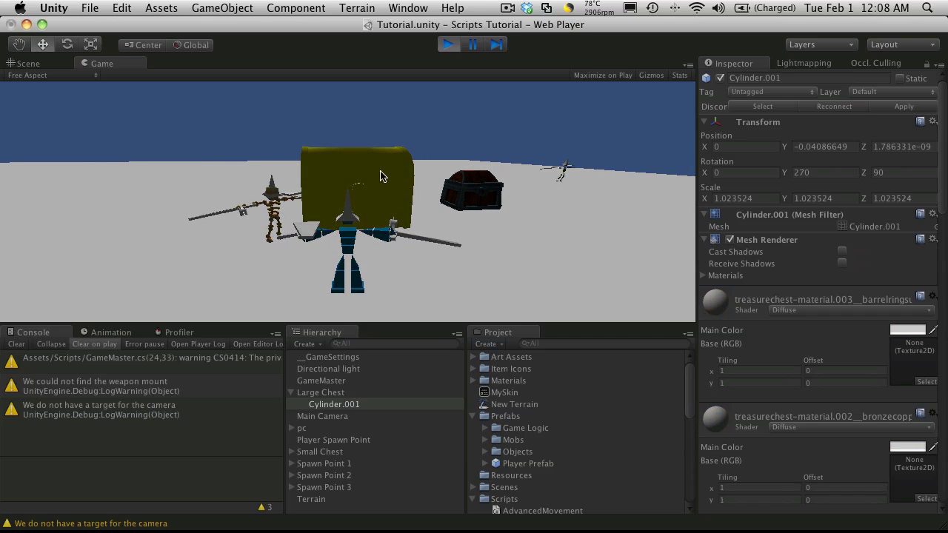
key(w)
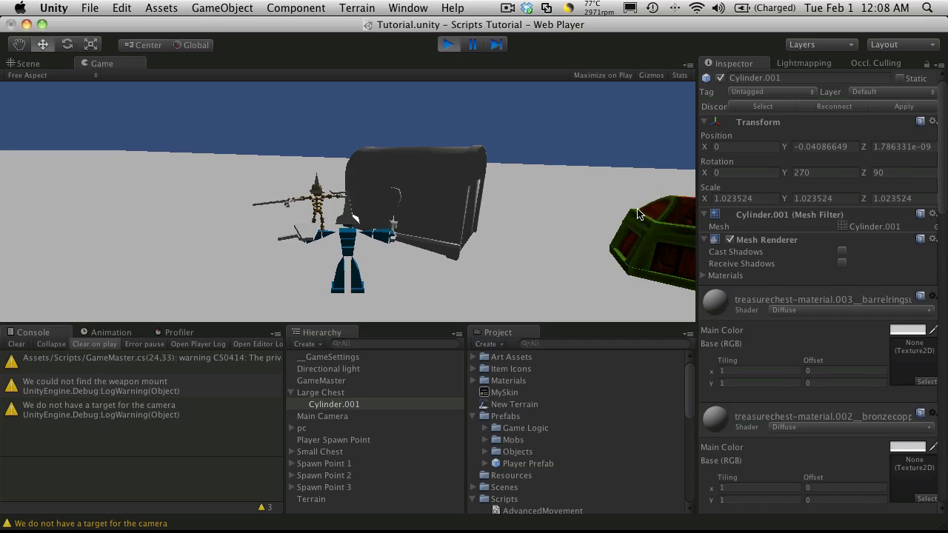
key(d)
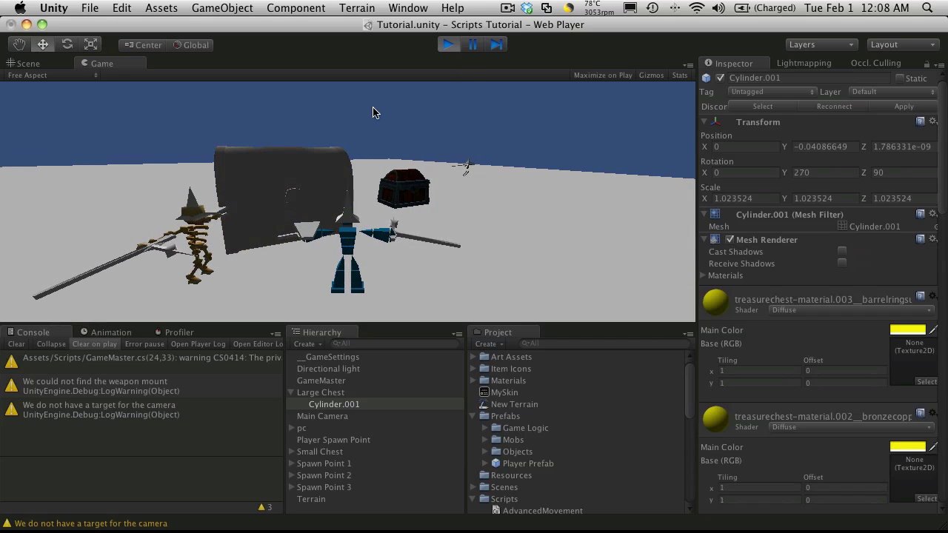
click(448, 45)
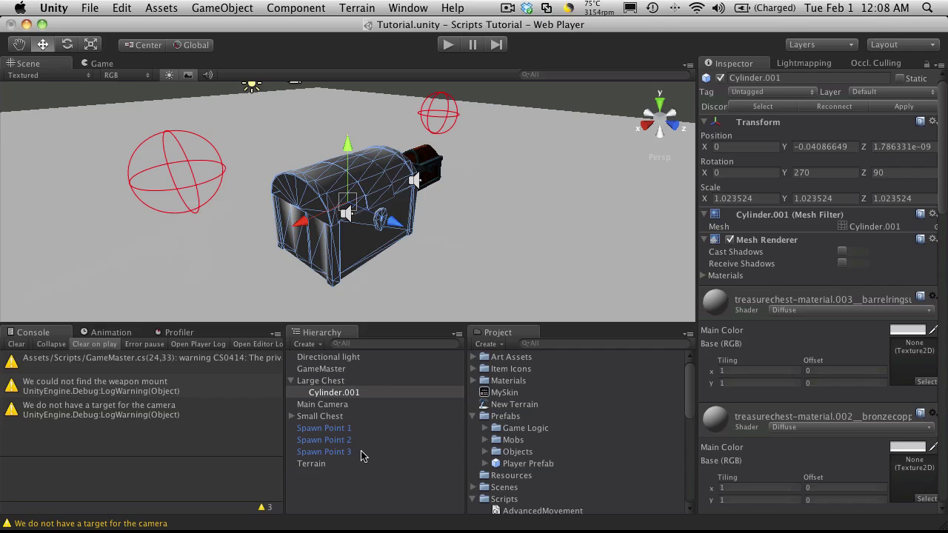
Step: Select Small Chest and open Art Assets > Frogames_ProtoPack > particleEmiters in the Project panel
click(291, 382)
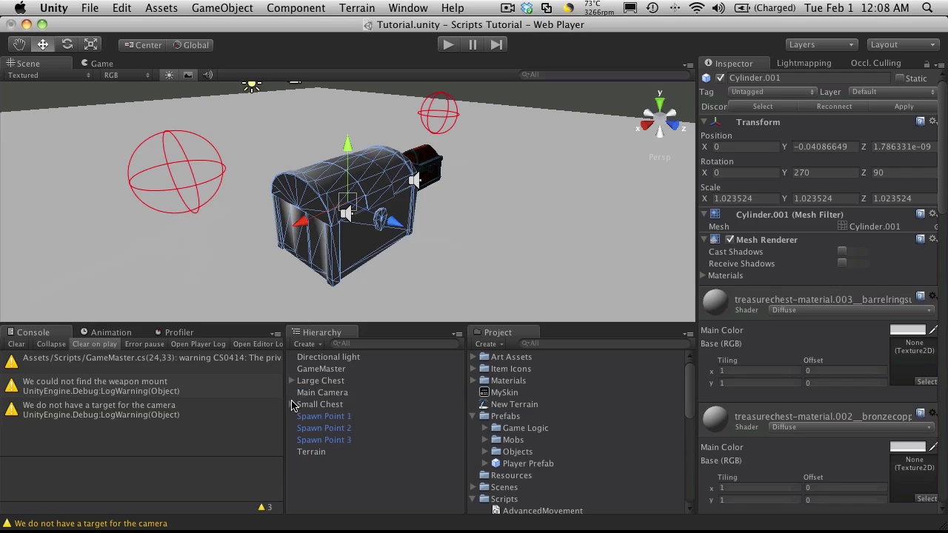
click(292, 405)
click(319, 406)
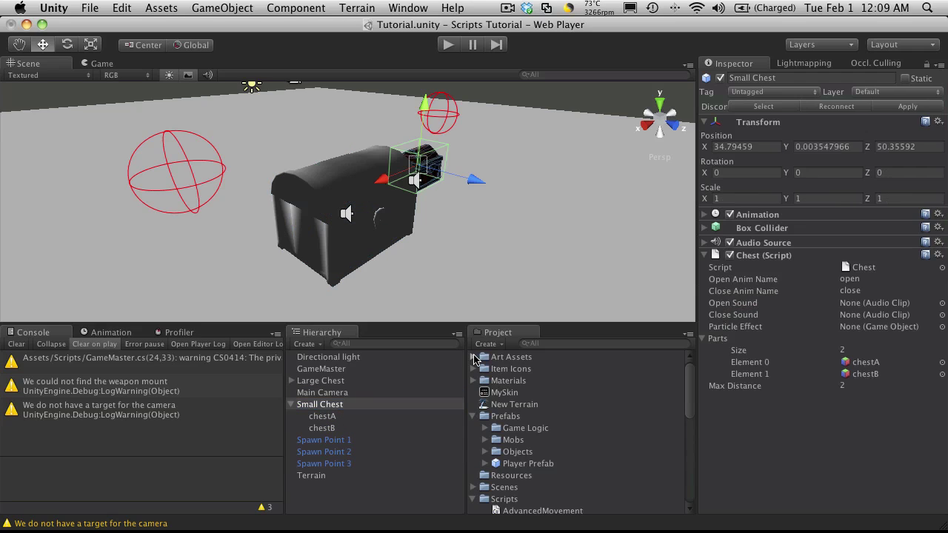
click(473, 358)
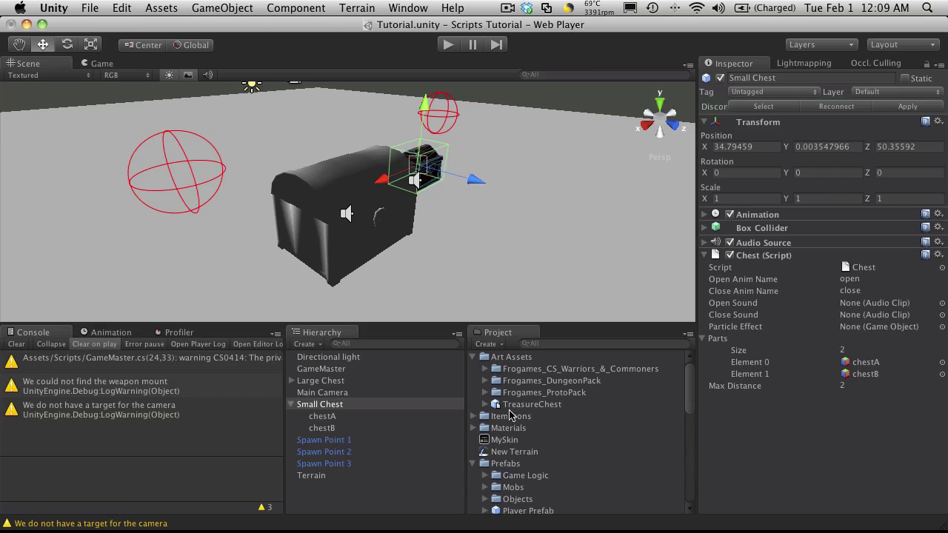
click(485, 392)
scroll(558, 409, down, 3)
scroll(544, 420, up, 3)
click(497, 428)
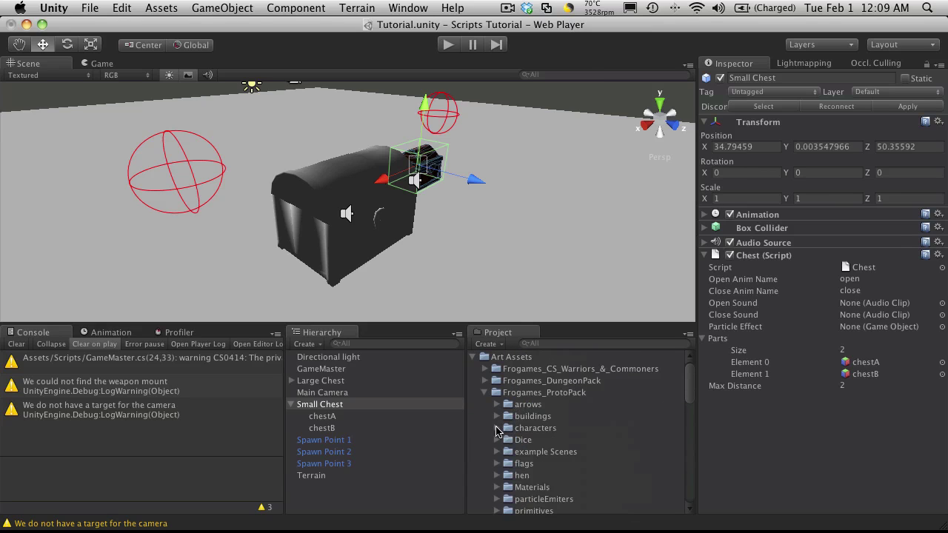
scroll(537, 425, down, 3)
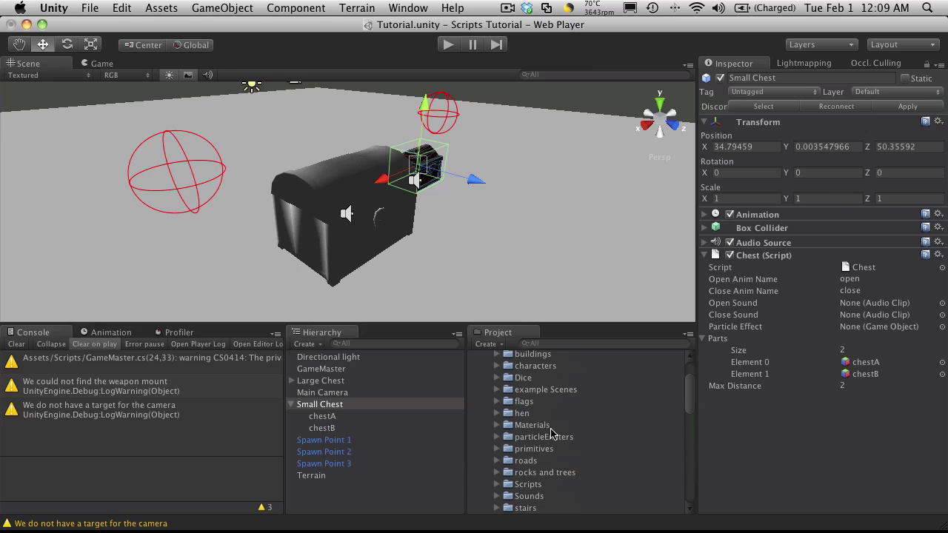
click(497, 437)
scroll(622, 444, down, 2)
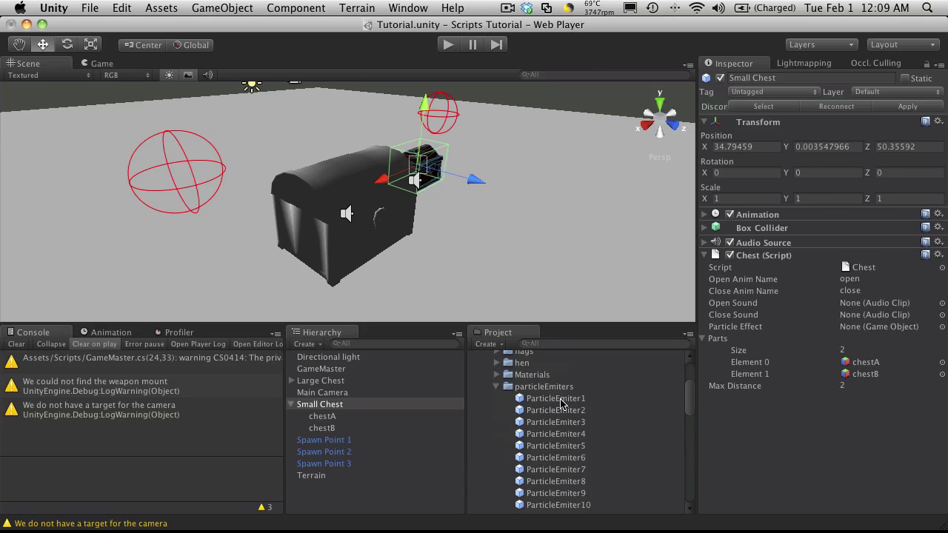
Step: Drag ParticleEmitter2 under Small Chest in the Hierarchy and deactivate it
click(563, 400)
scroll(837, 437, down, 10)
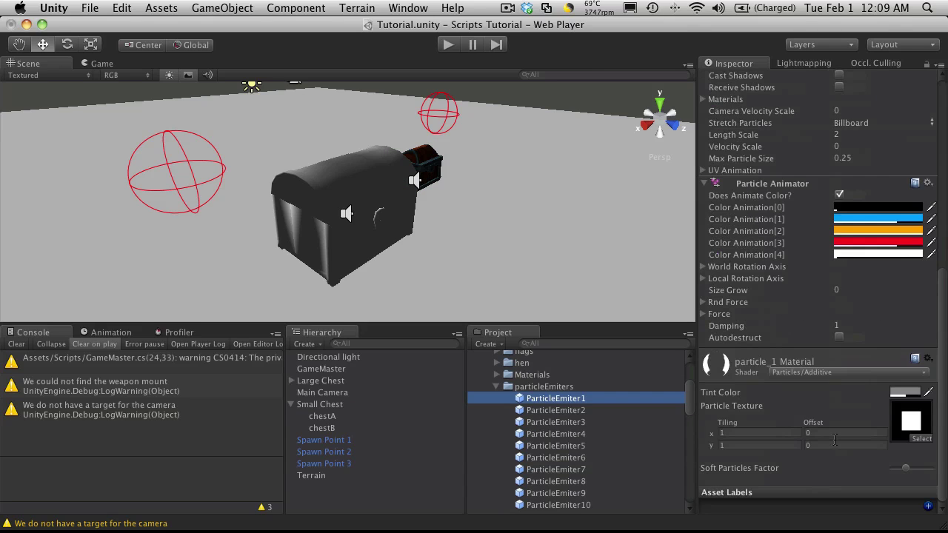
click(575, 411)
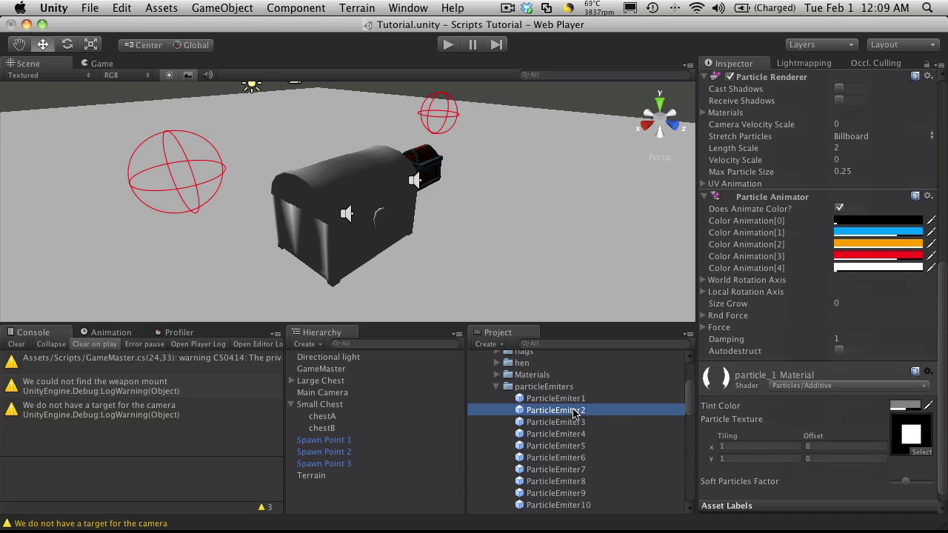
drag(532, 411, 317, 407)
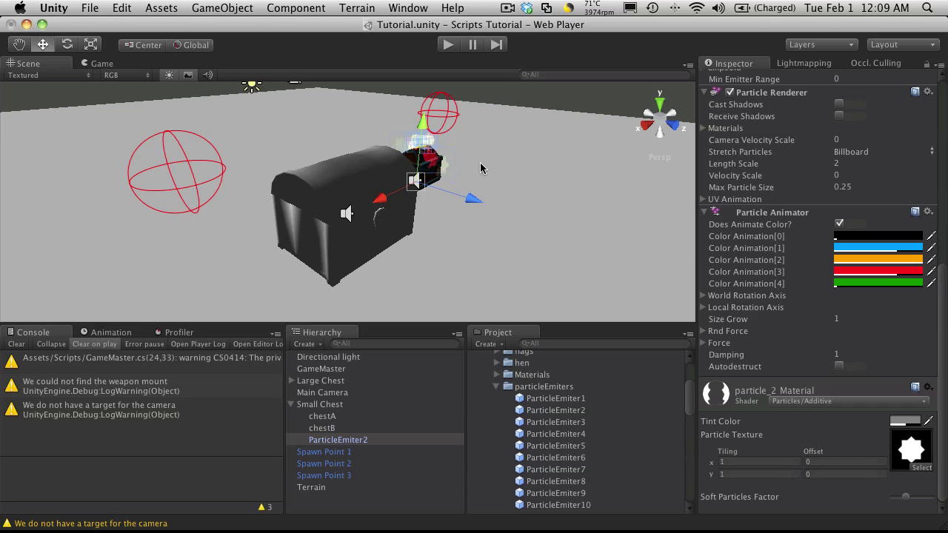
scroll(747, 145, up, 10)
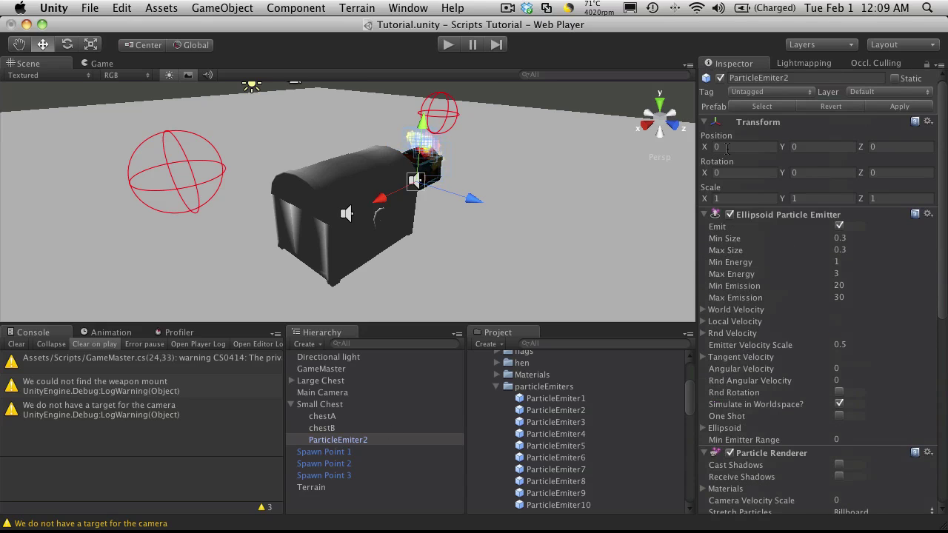
click(720, 77)
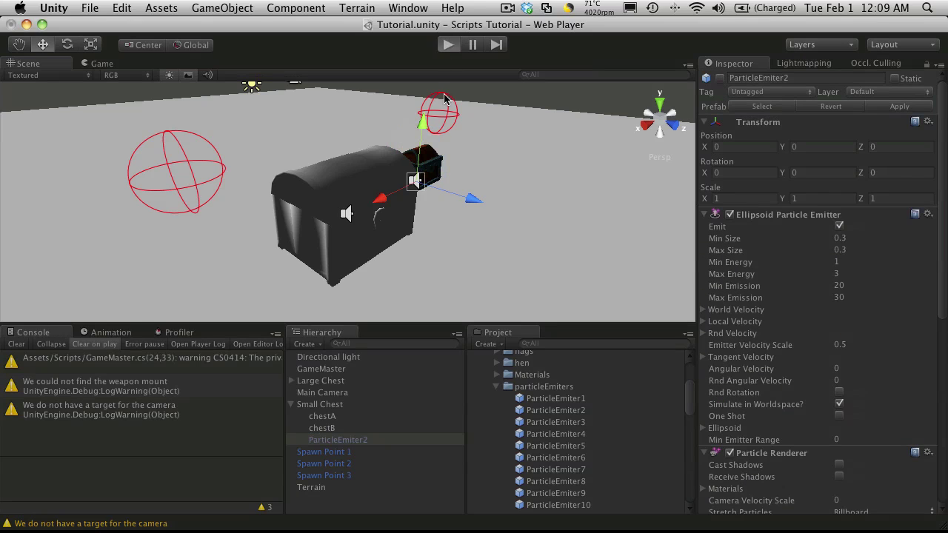
Step: Play the game, steer the character with W and A to the Small Chest, and click it open
key(super+p)
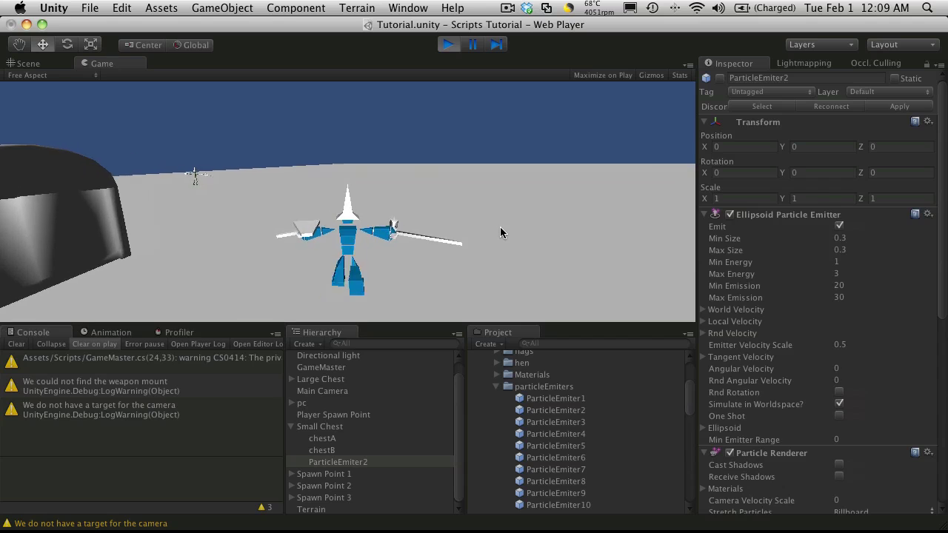
key(w)
key(a)
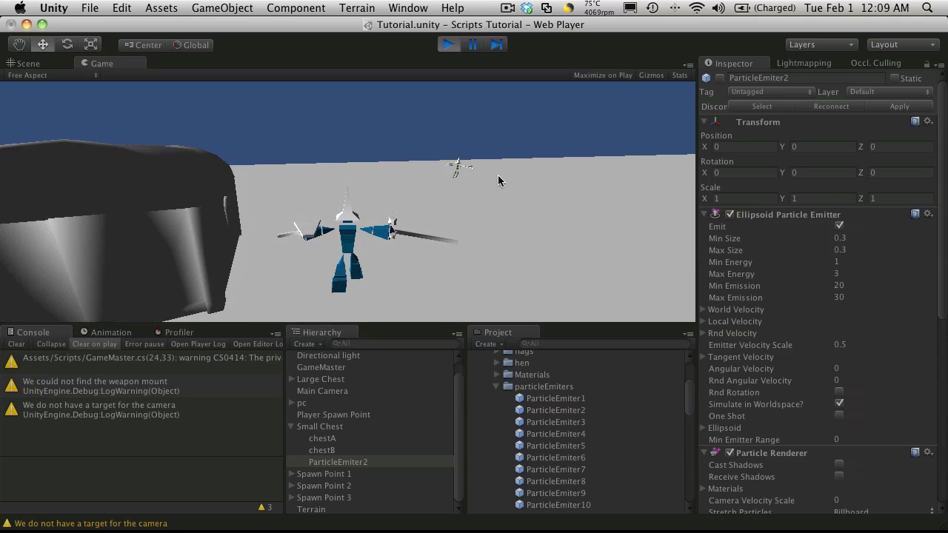
key(a)
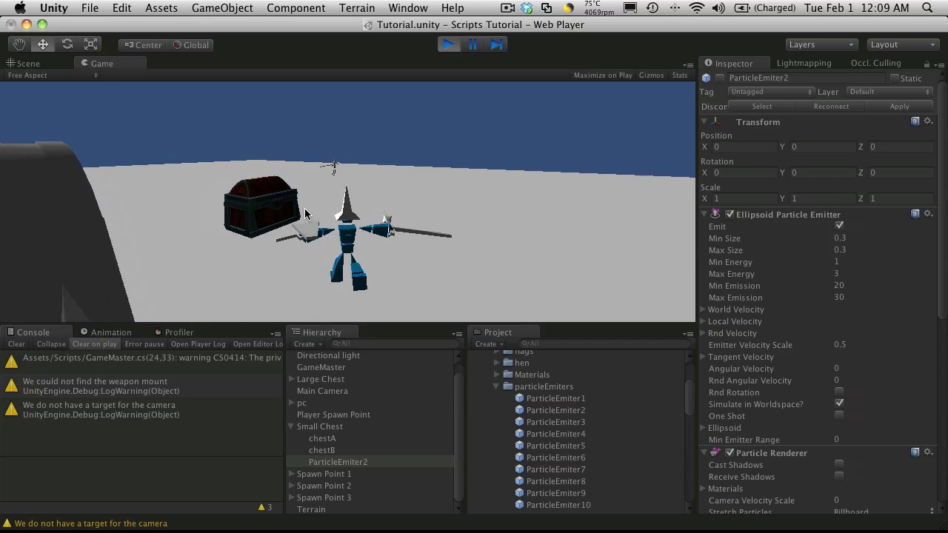
key(a)
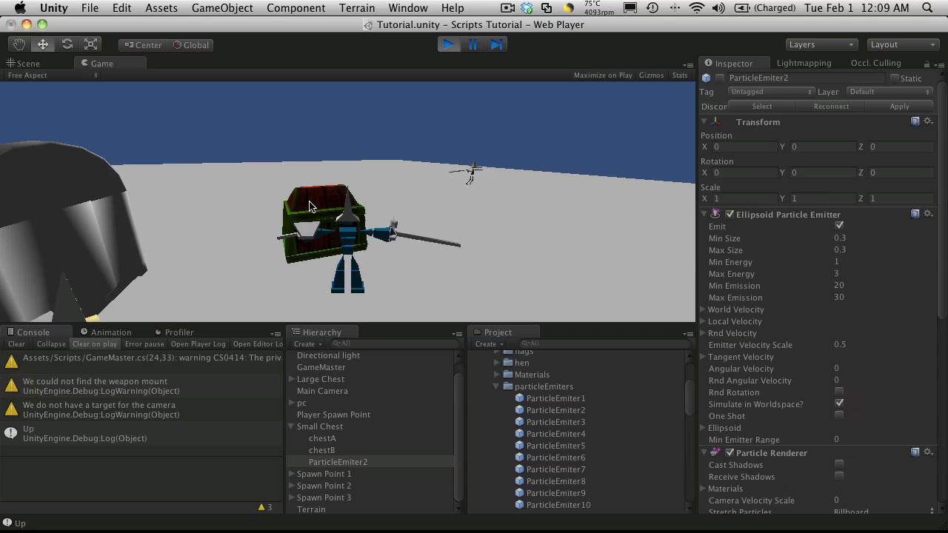
click(319, 206)
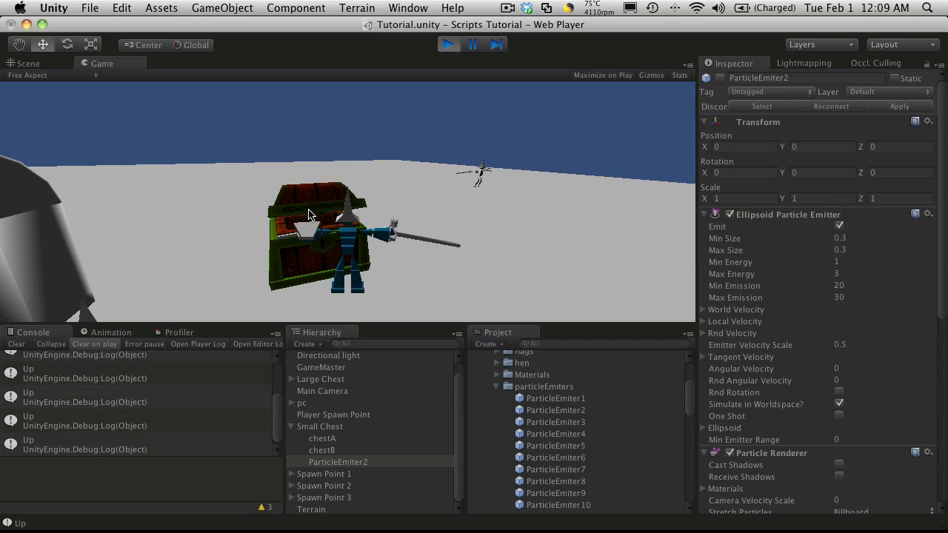
key(a)
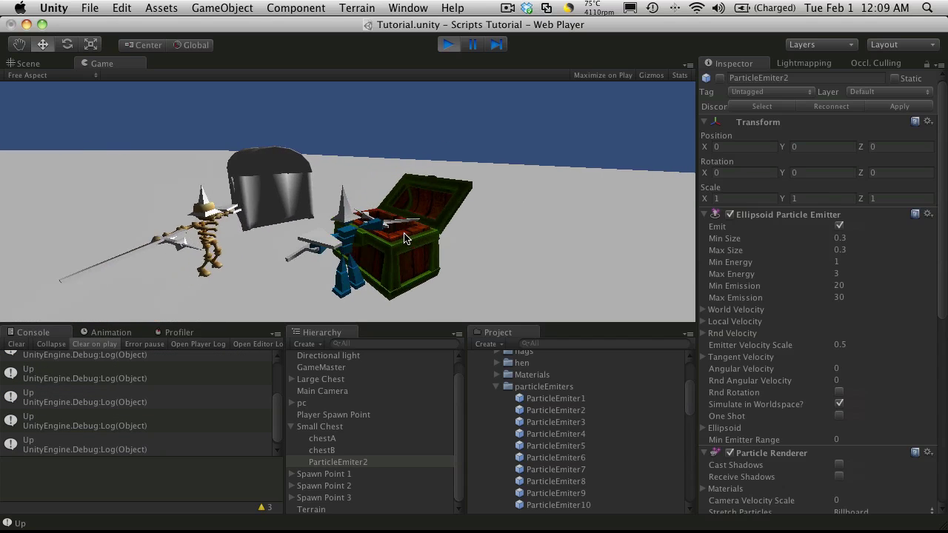
Step: Stop the game, assign ParticleEmitter2 to Small Chest's Particle Effect slot, and restart Play
click(448, 44)
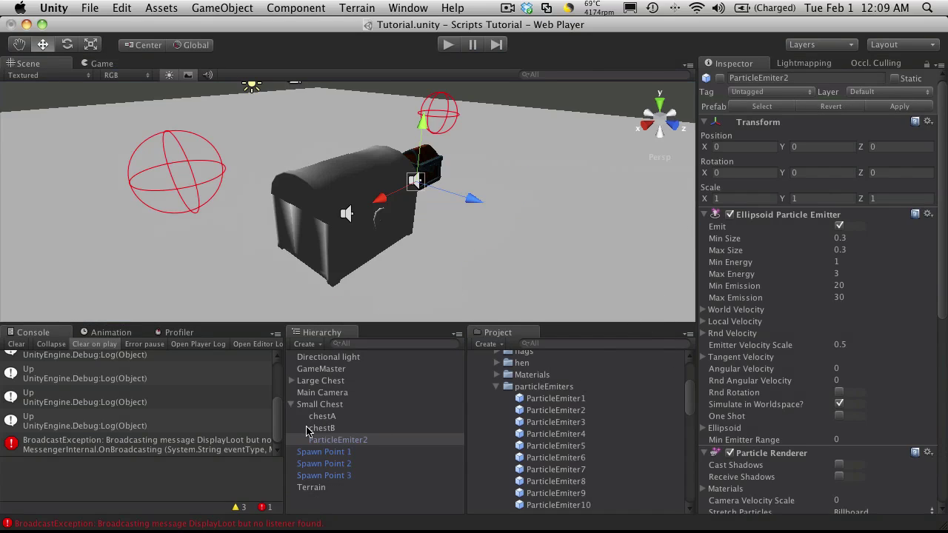
click(378, 404)
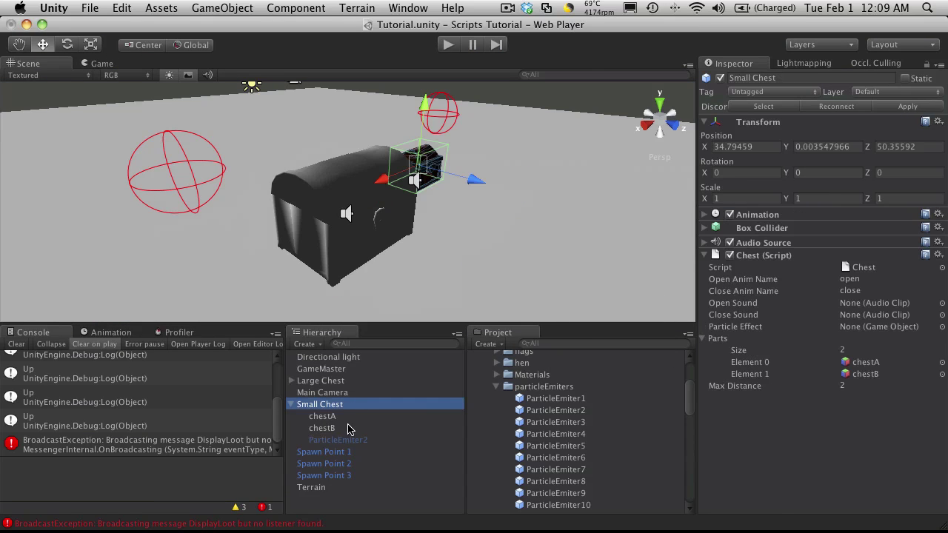
drag(353, 440, 895, 436)
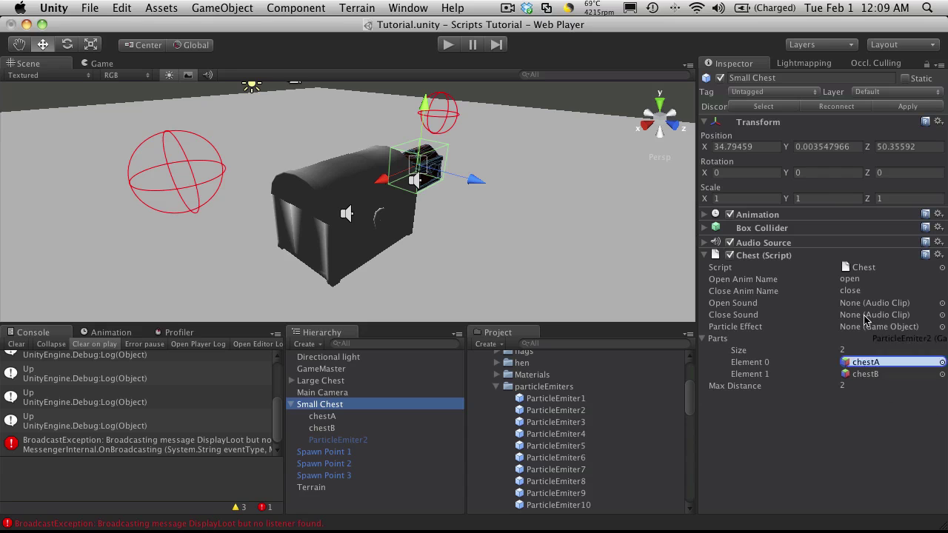
drag(857, 308, 867, 328)
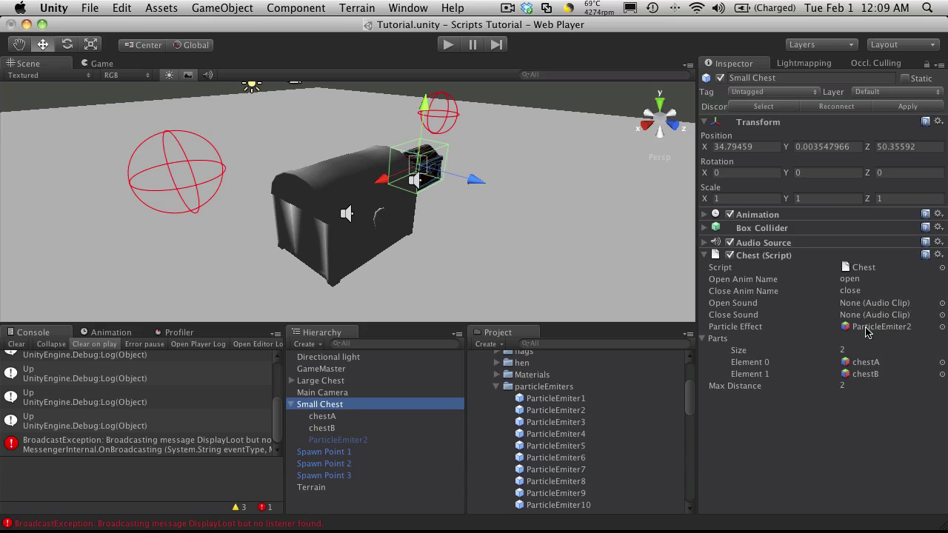
click(447, 45)
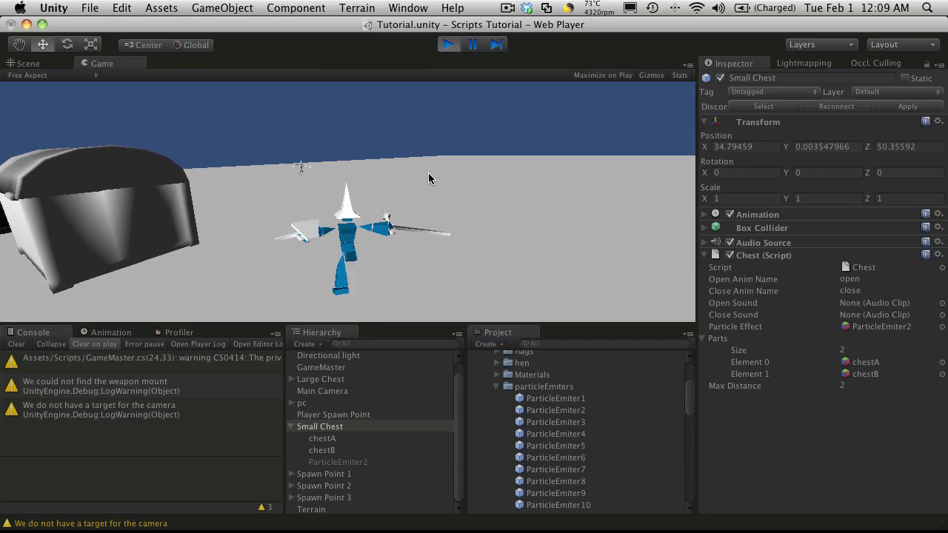
Step: Open the Small Chest in-game to see the ParticleEmitter2 burst, stop Play, and orbit the Scene view
key(a)
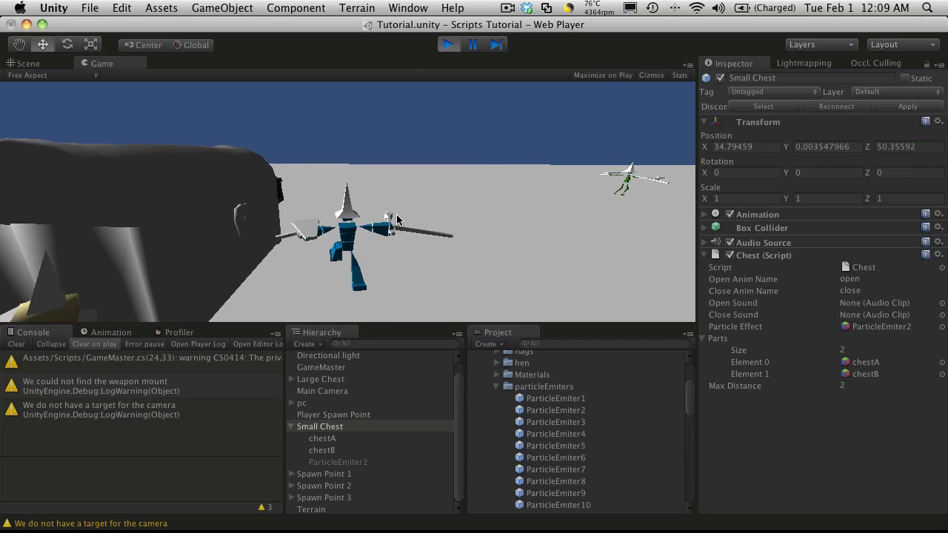
key(a)
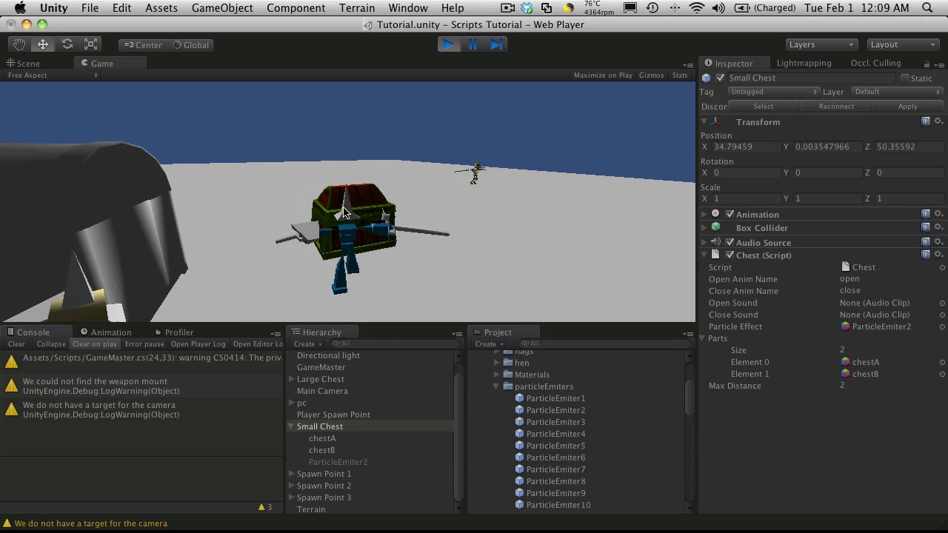
click(348, 209)
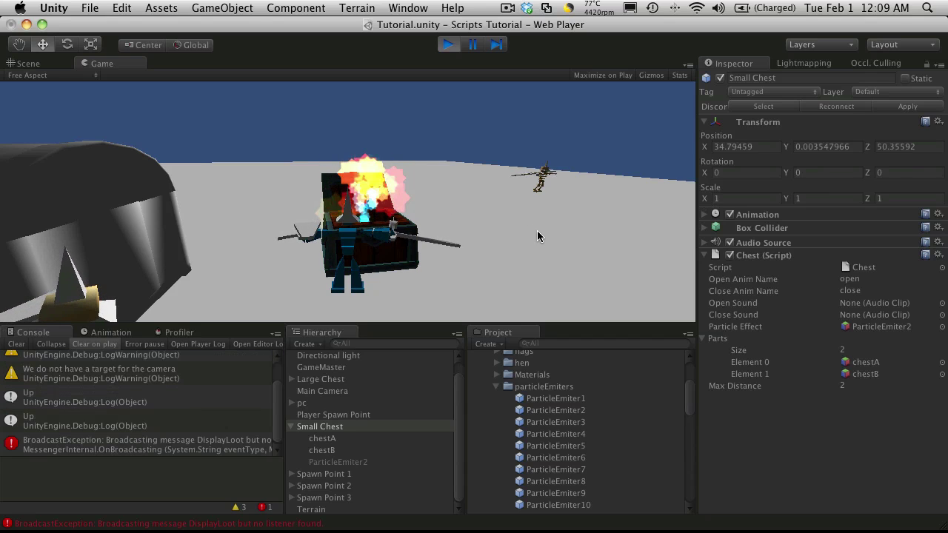
key(a)
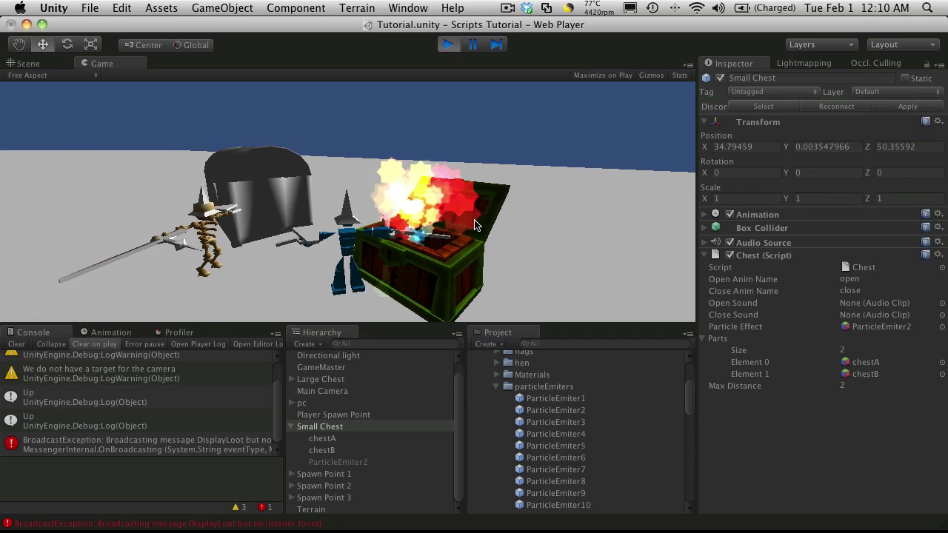
click(448, 44)
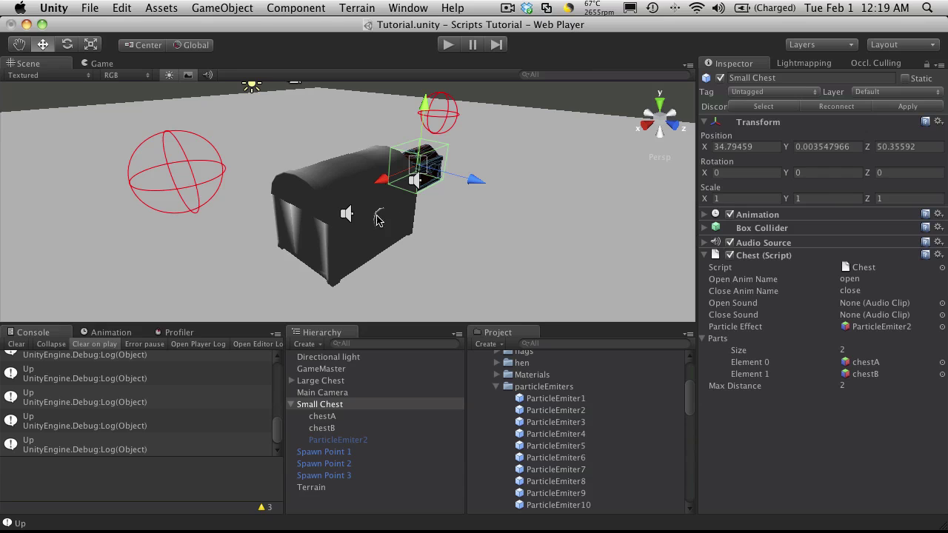
alt+drag(530, 223, 282, 147)
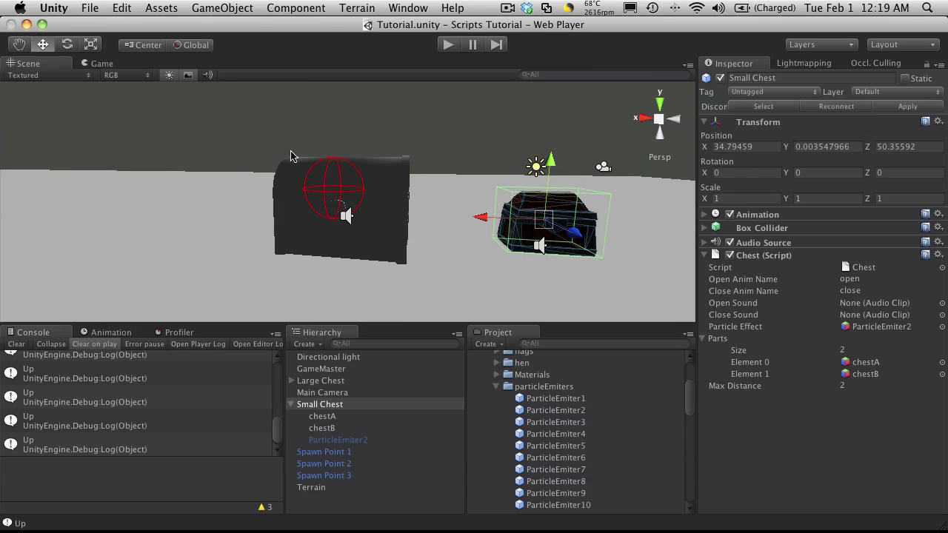